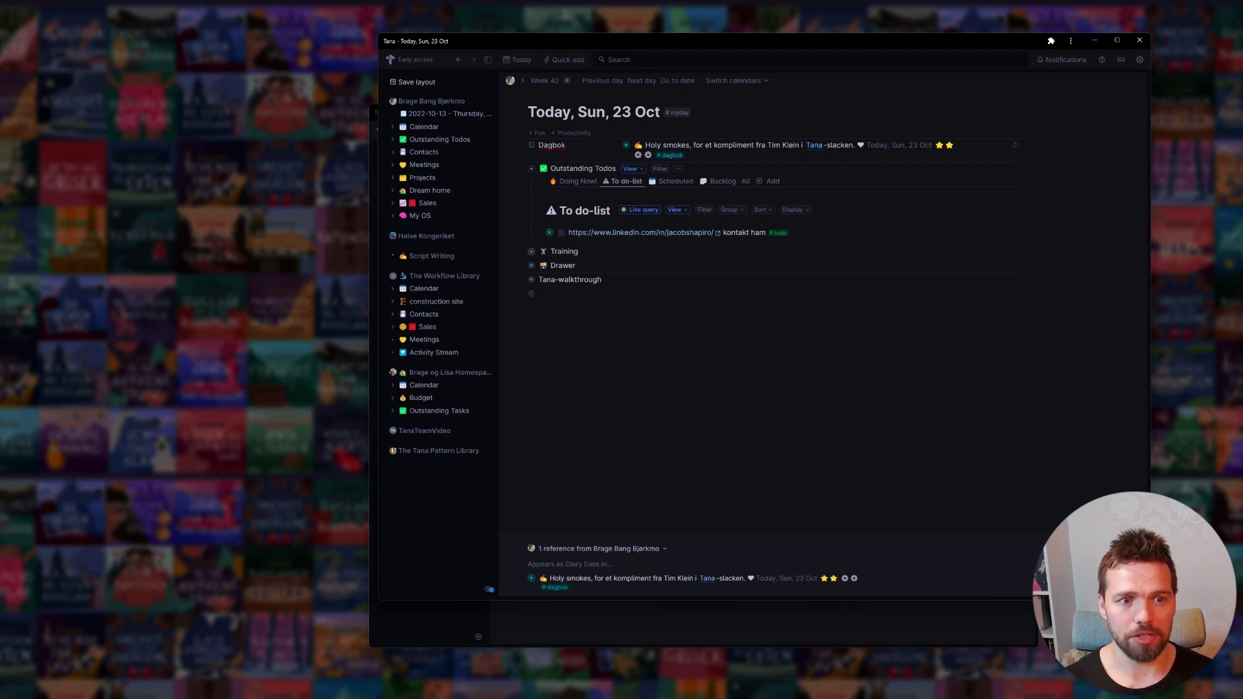
# - Look through the Scheduled and Backlog todos, and inspect the search expression behind the To do-list query
pyautogui.click(670, 182)
pyautogui.click(719, 182)
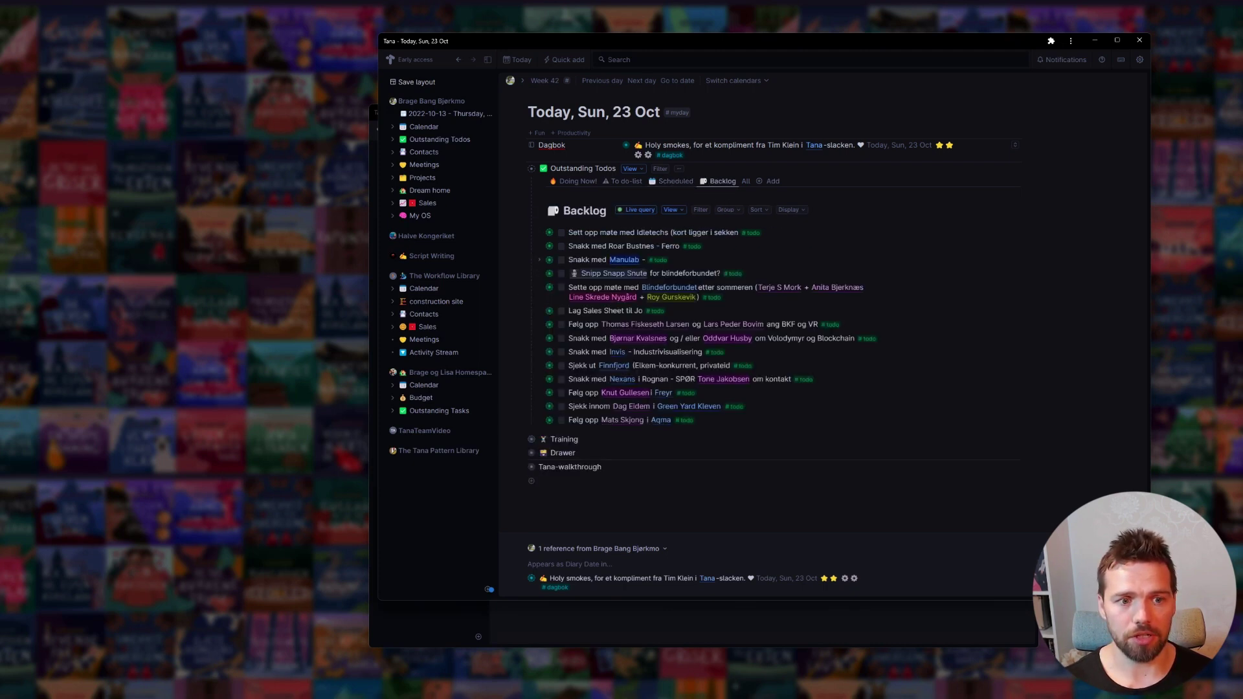
pyautogui.click(623, 182)
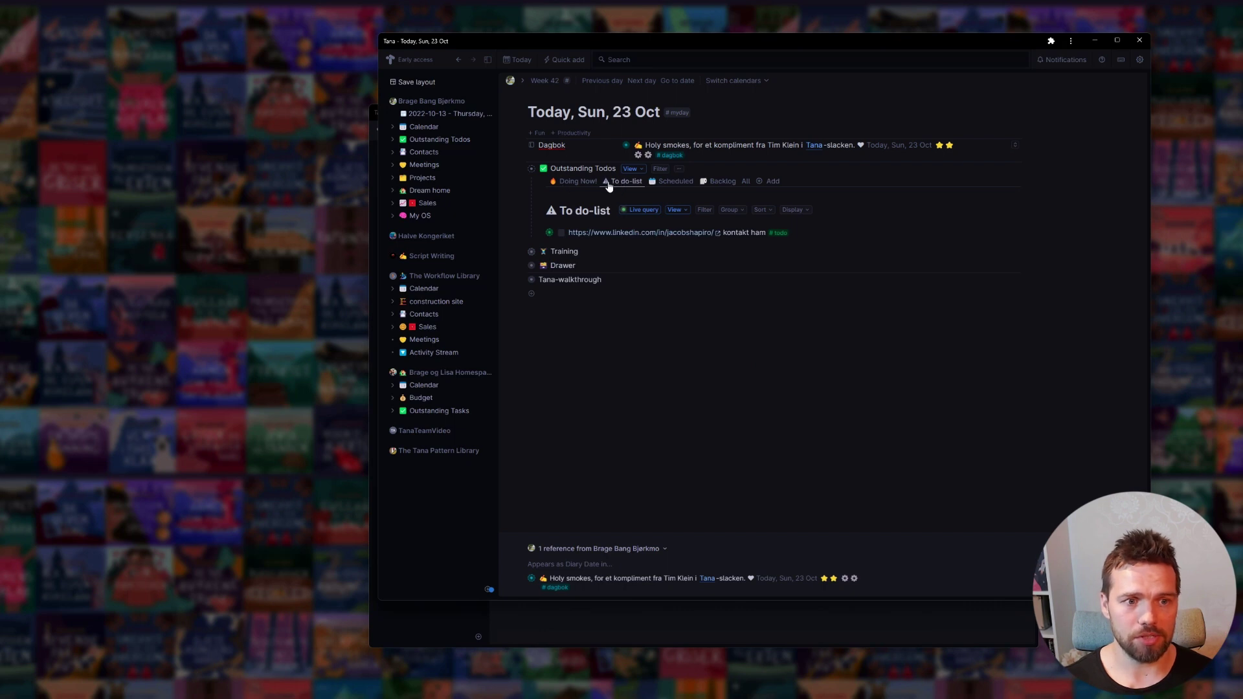
pyautogui.click(631, 211)
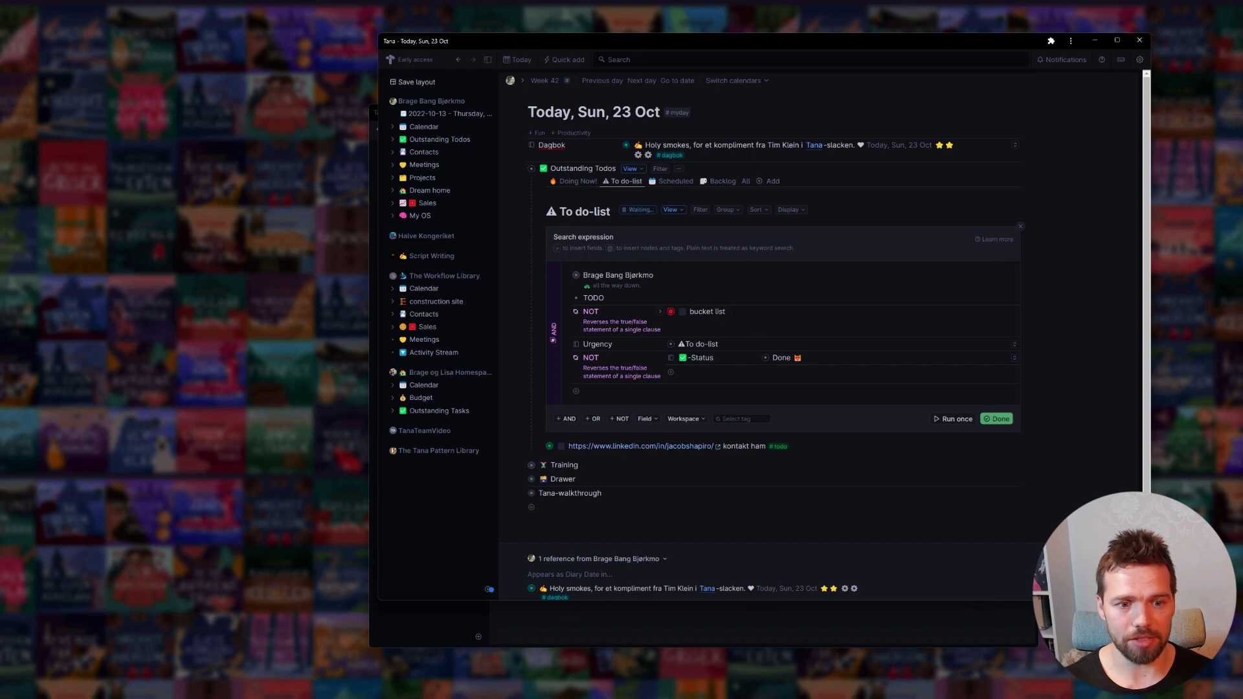
pyautogui.click(996, 419)
# - Browse the Doing Now!, To do-list, Scheduled and Backlog views of Outstanding Todos, ending on Doing Now!
pyautogui.click(576, 182)
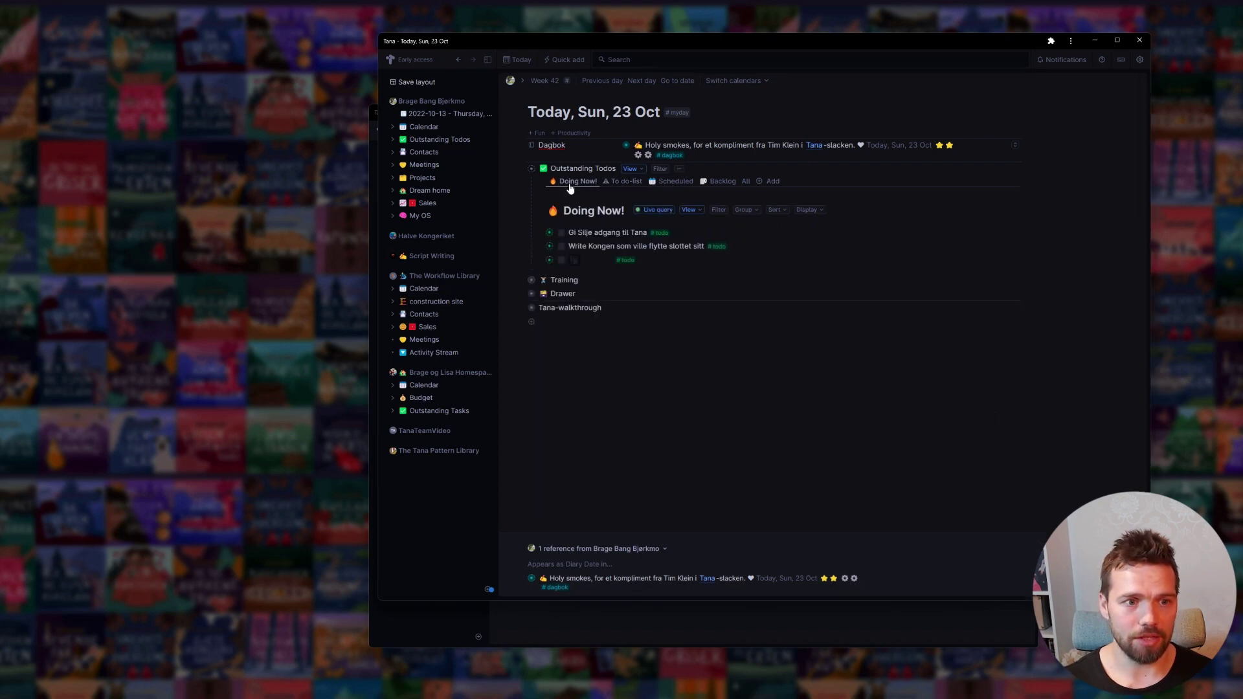
pyautogui.click(619, 183)
pyautogui.click(667, 183)
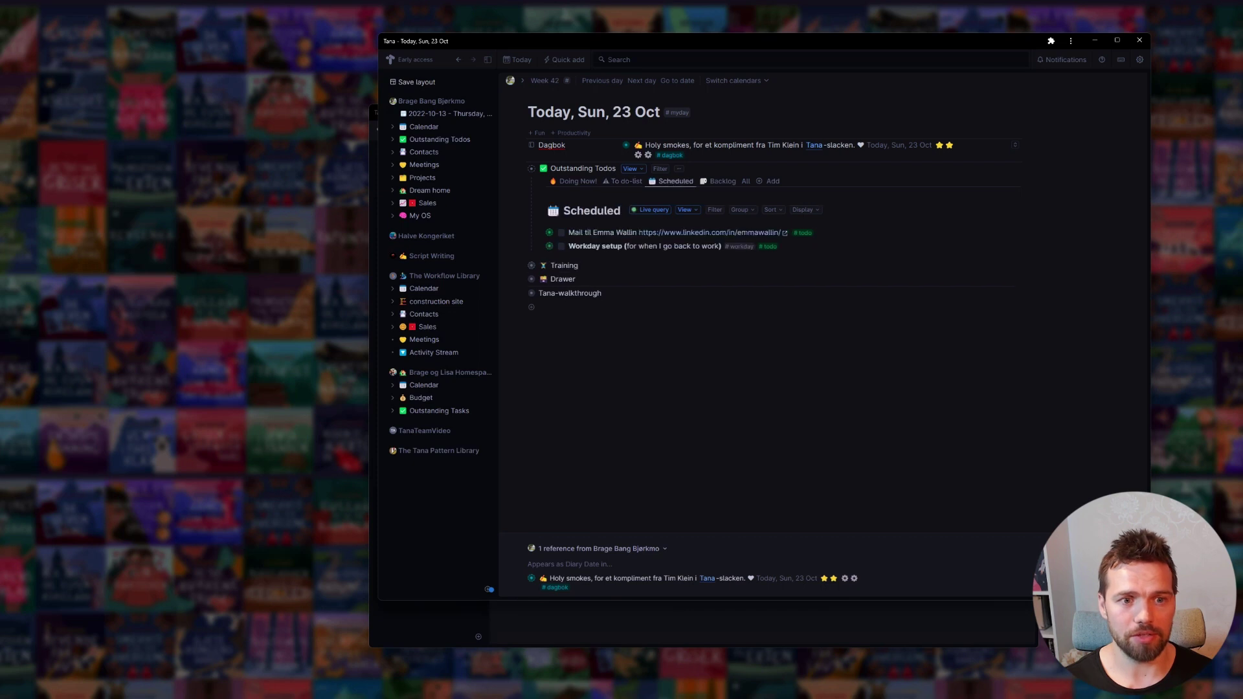
pyautogui.click(723, 181)
pyautogui.click(576, 182)
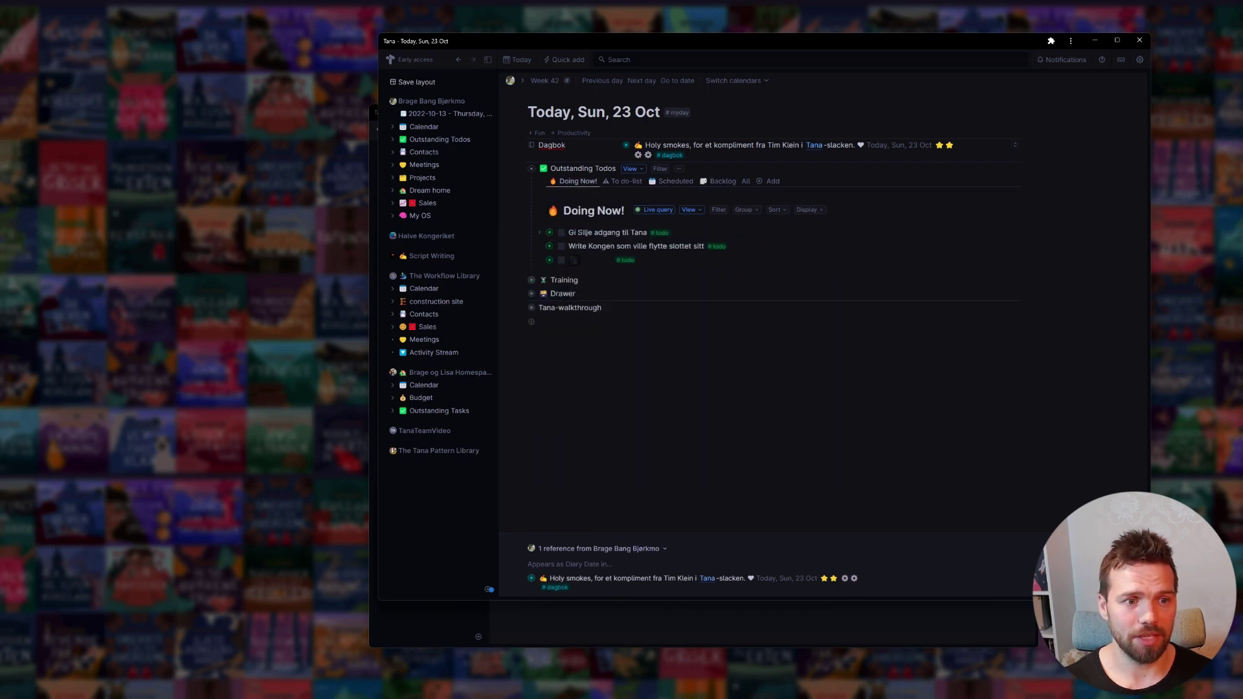
# - Open Snipp Snapp Snute from the Tana-walkthrough node and examine its Eventyrlisten table
pyautogui.click(521, 169)
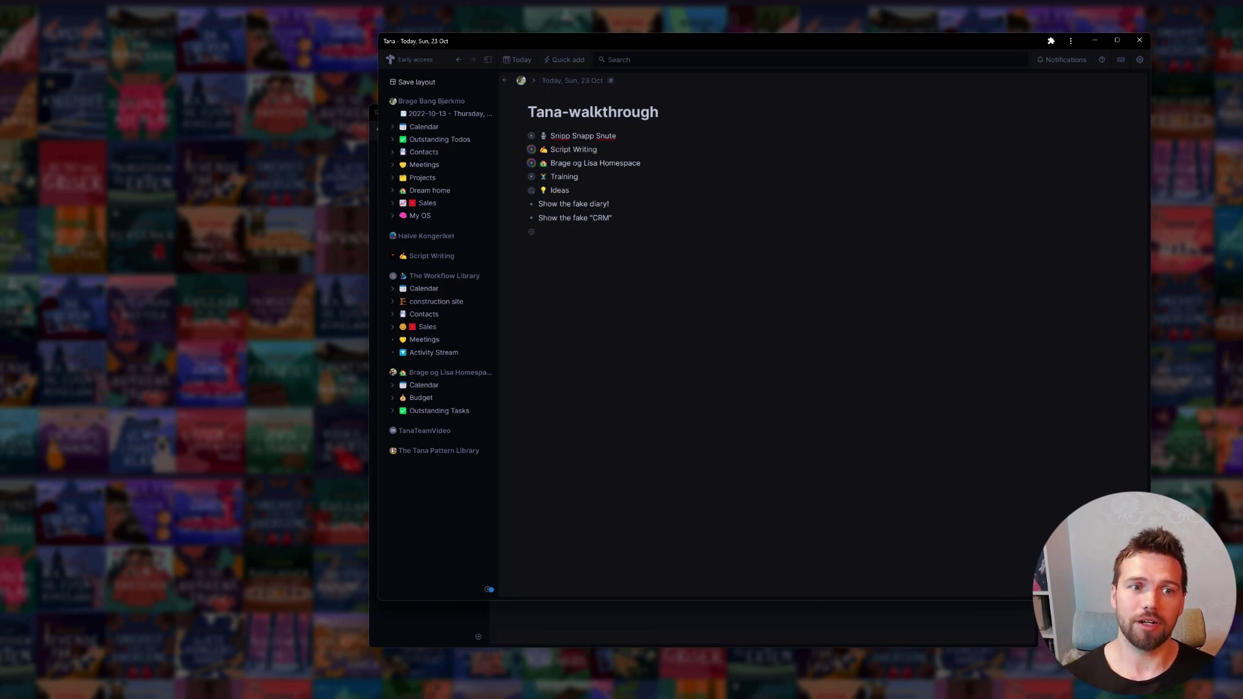
pyautogui.click(532, 138)
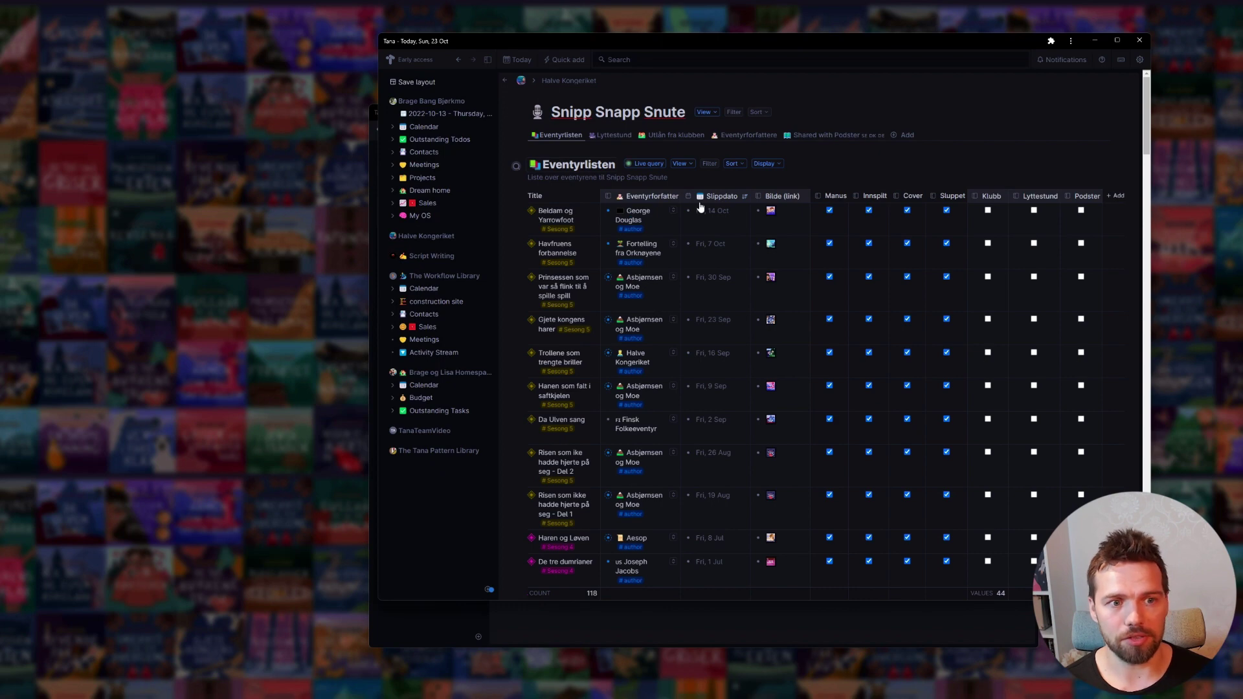
pyautogui.scroll(-3, 700, 207)
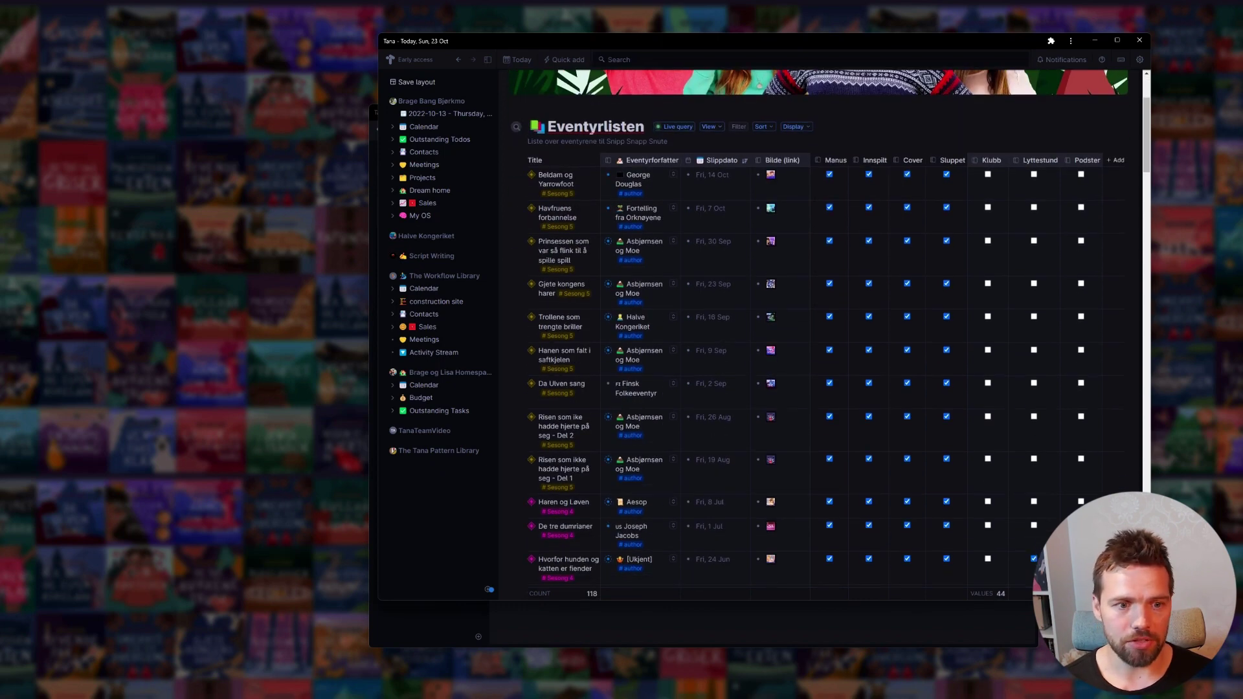
pyautogui.scroll(2, 743, 279)
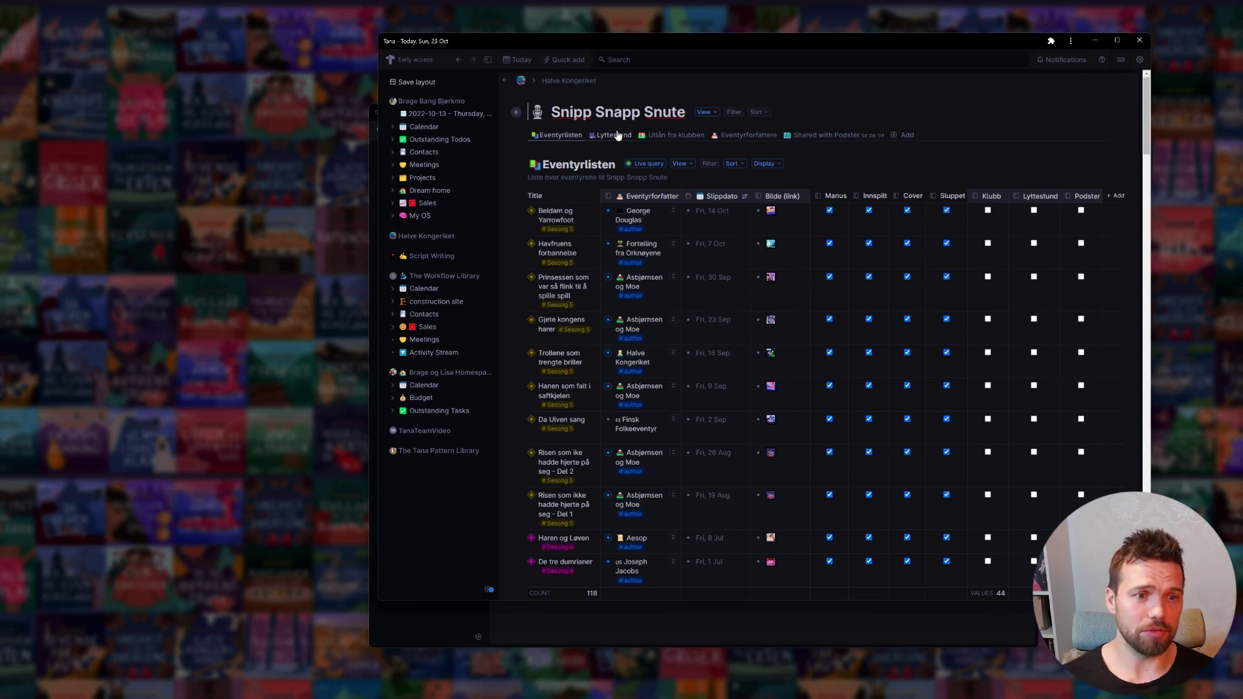
# - Examine the Lyttestund, Utlån fra klubben and Shared with Podster views, including the unfilled fields of "De tre bukkene bruse" in its first row
pyautogui.click(617, 135)
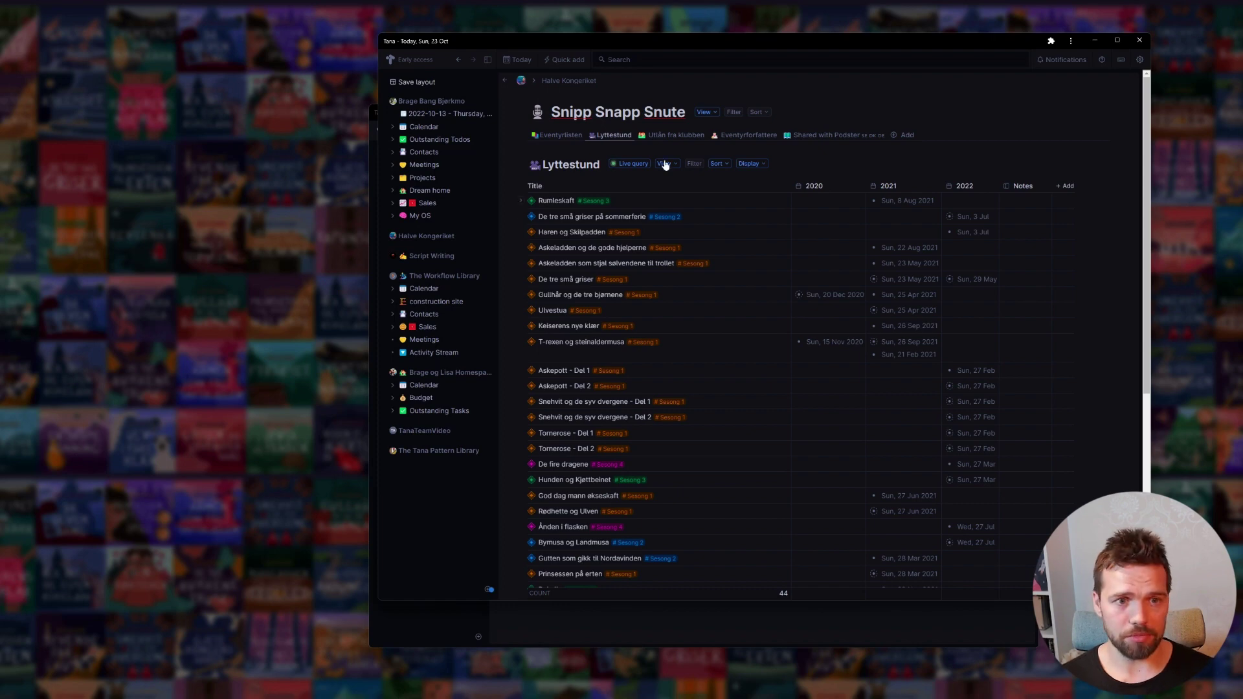
pyautogui.click(676, 134)
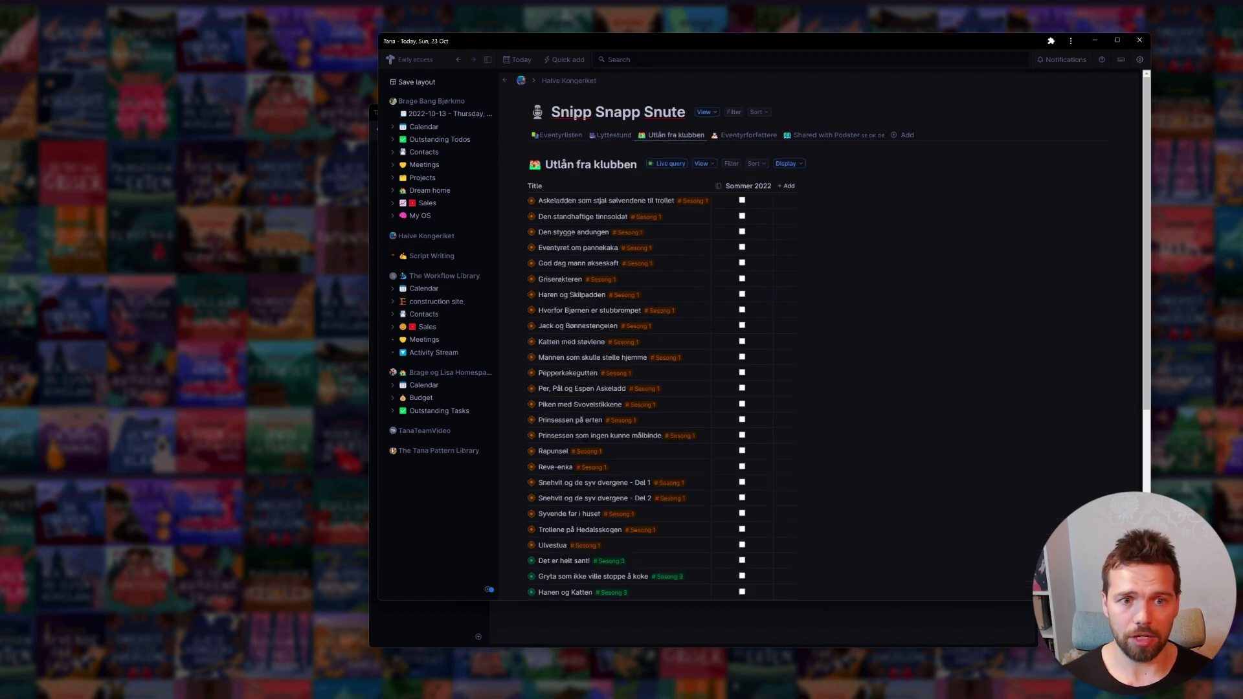
pyautogui.click(834, 135)
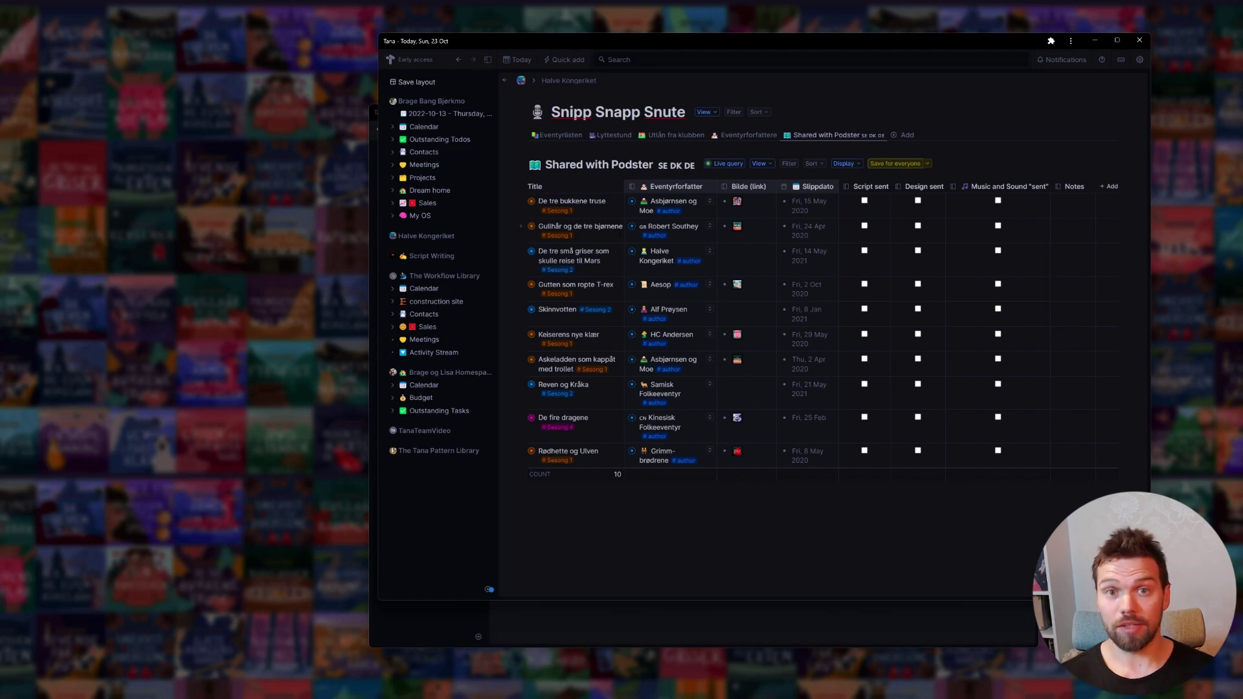
pyautogui.click(523, 202)
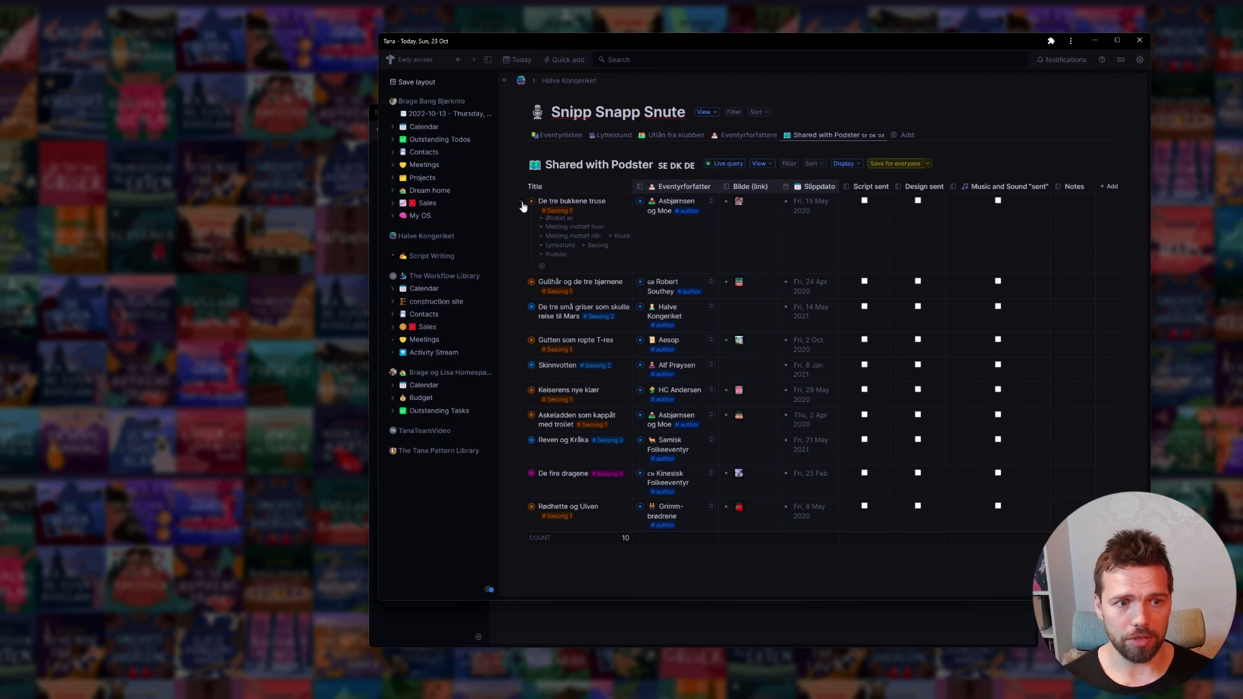
pyautogui.click(524, 204)
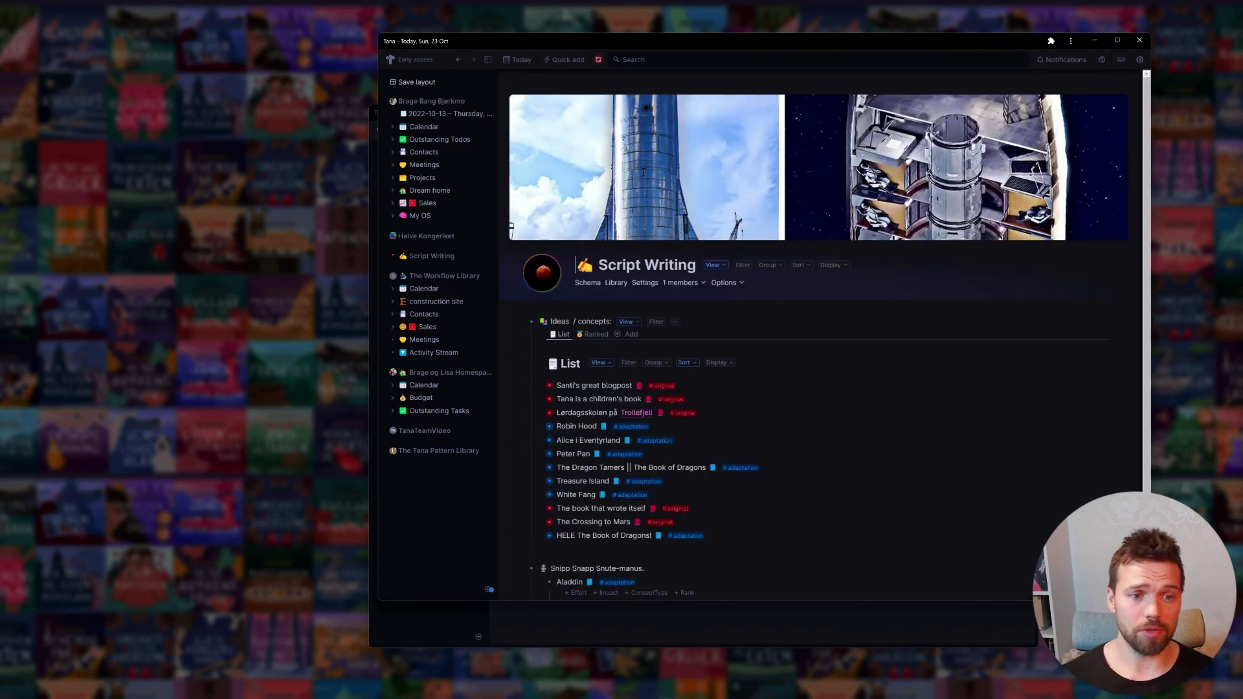
# - Open Ideas / concepts in the Script Writing workspace and add the idea "Tana should be a book" with the #adaptation supertag
pyautogui.scroll(-2, 689, 318)
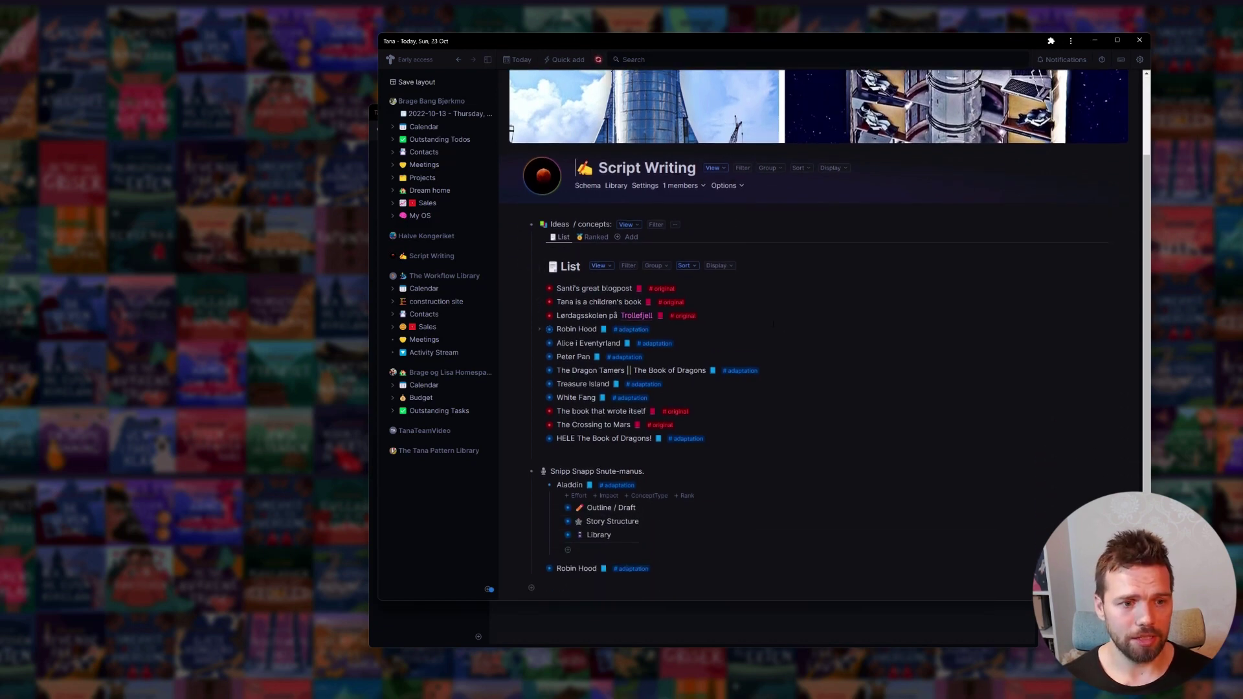
pyautogui.click(531, 225)
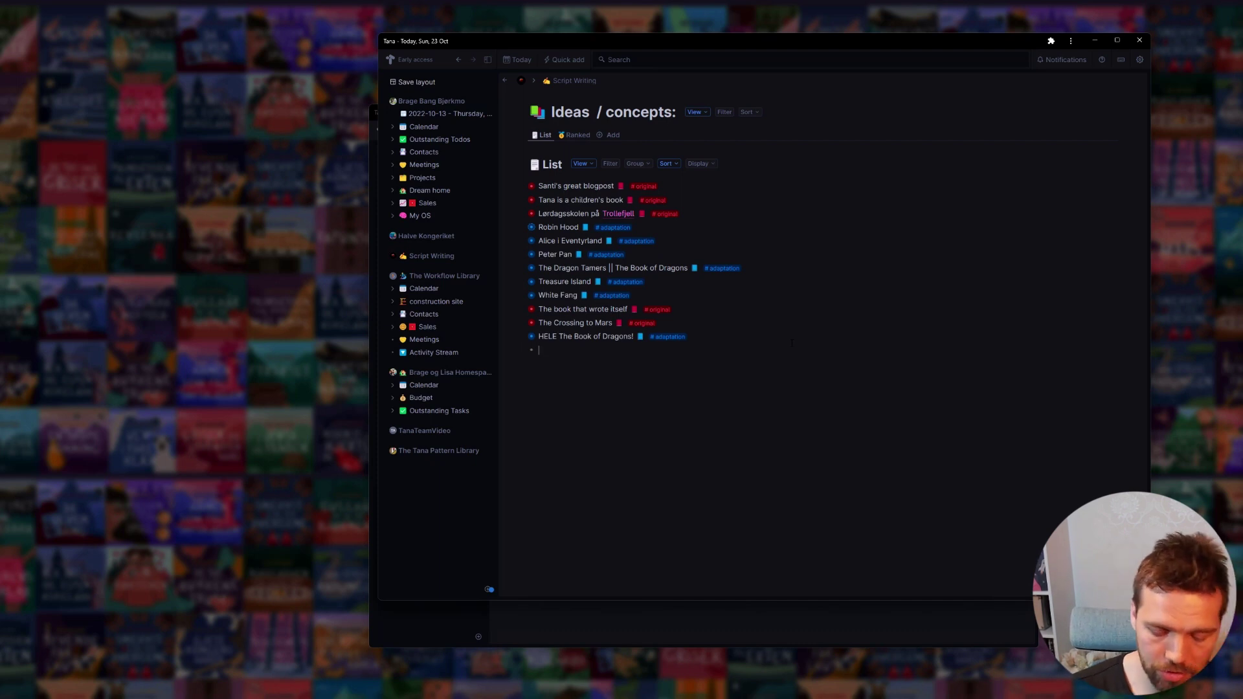
pyautogui.write('Tana shou')
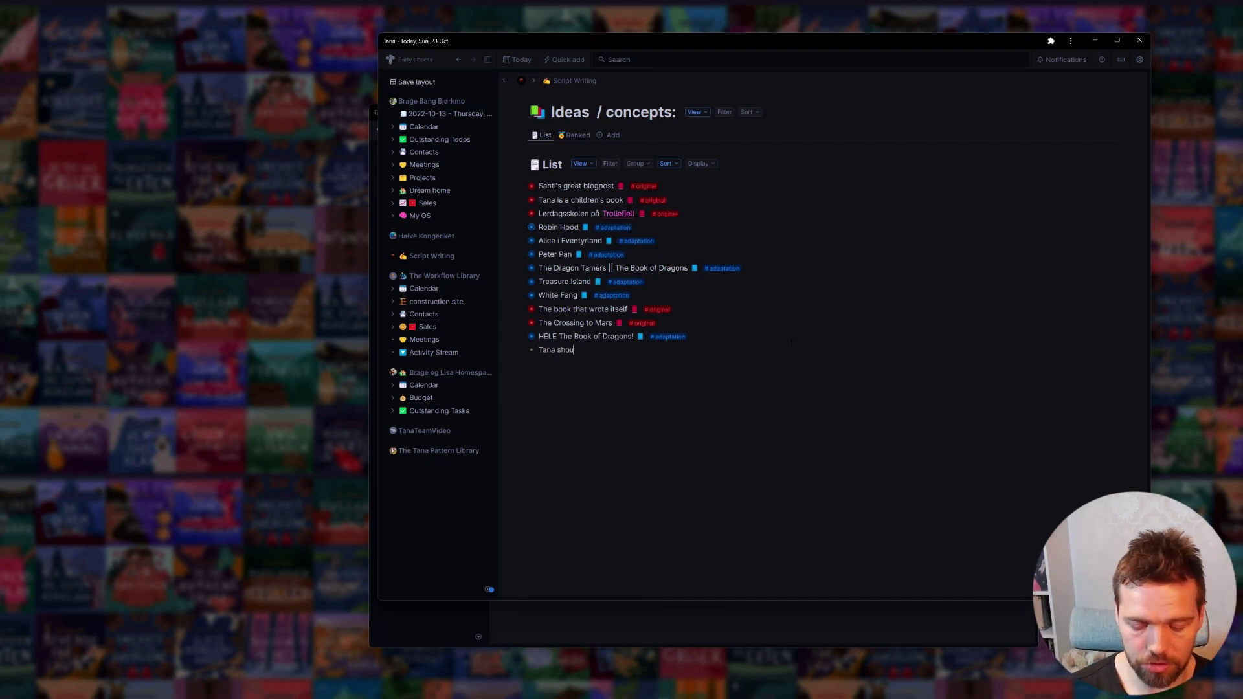
pyautogui.write('ld be a')
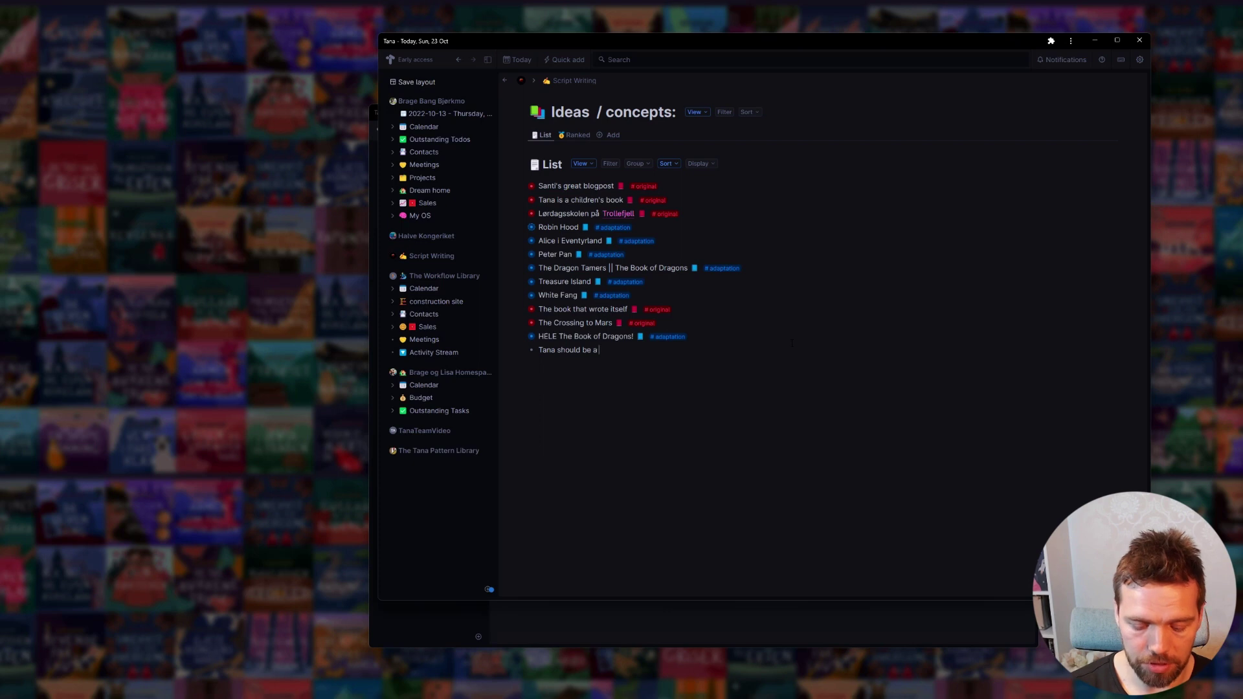
pyautogui.write(' book #')
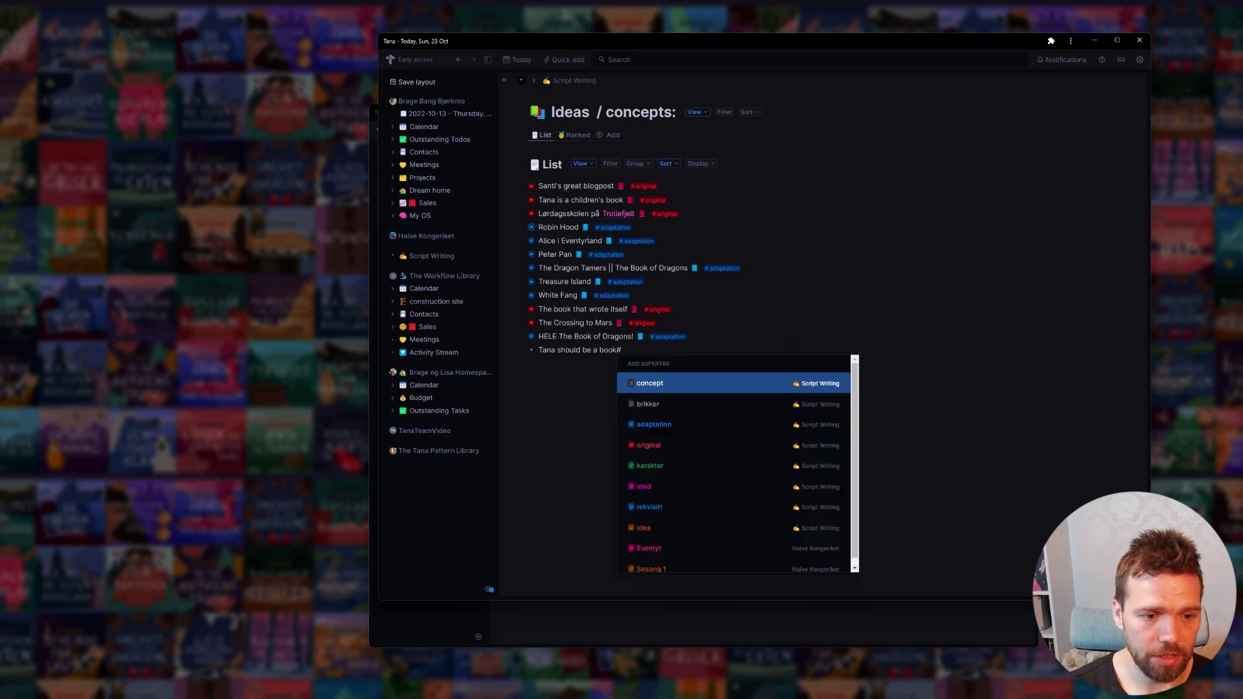
pyautogui.write('ad')
pyautogui.press('Return')
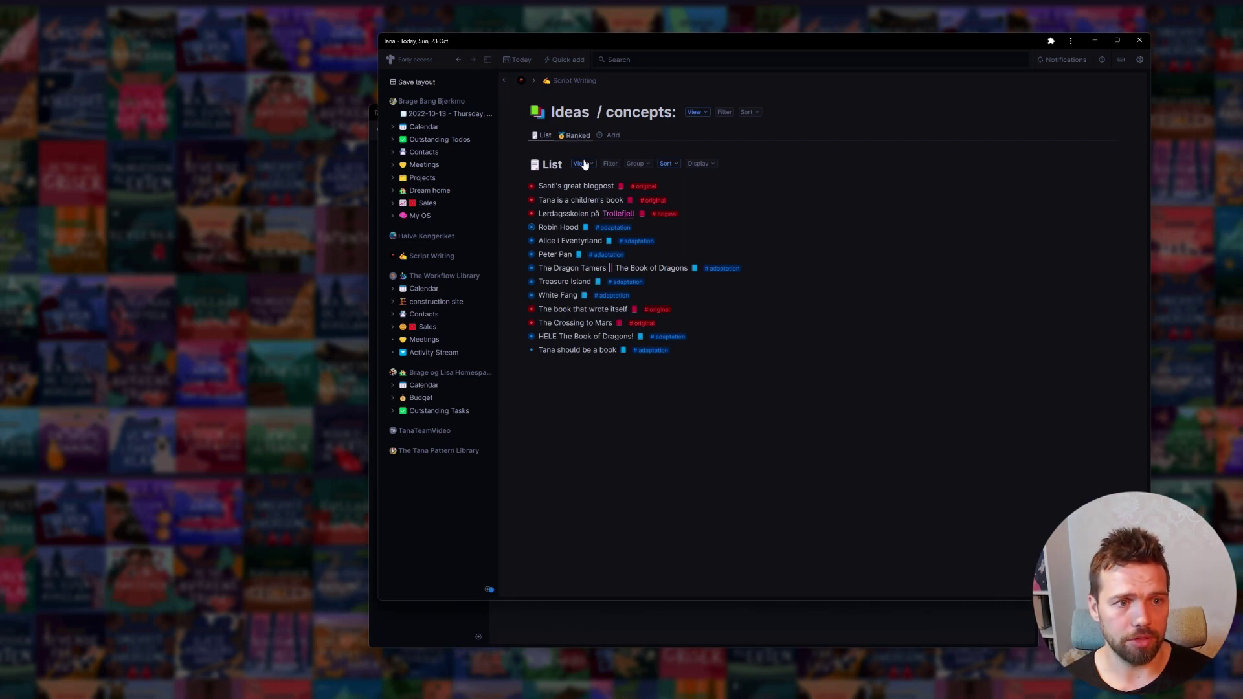
# - In the Ranked view, set "Tana should be a book" to one-hand Effort and two-arm Impact
pyautogui.click(575, 135)
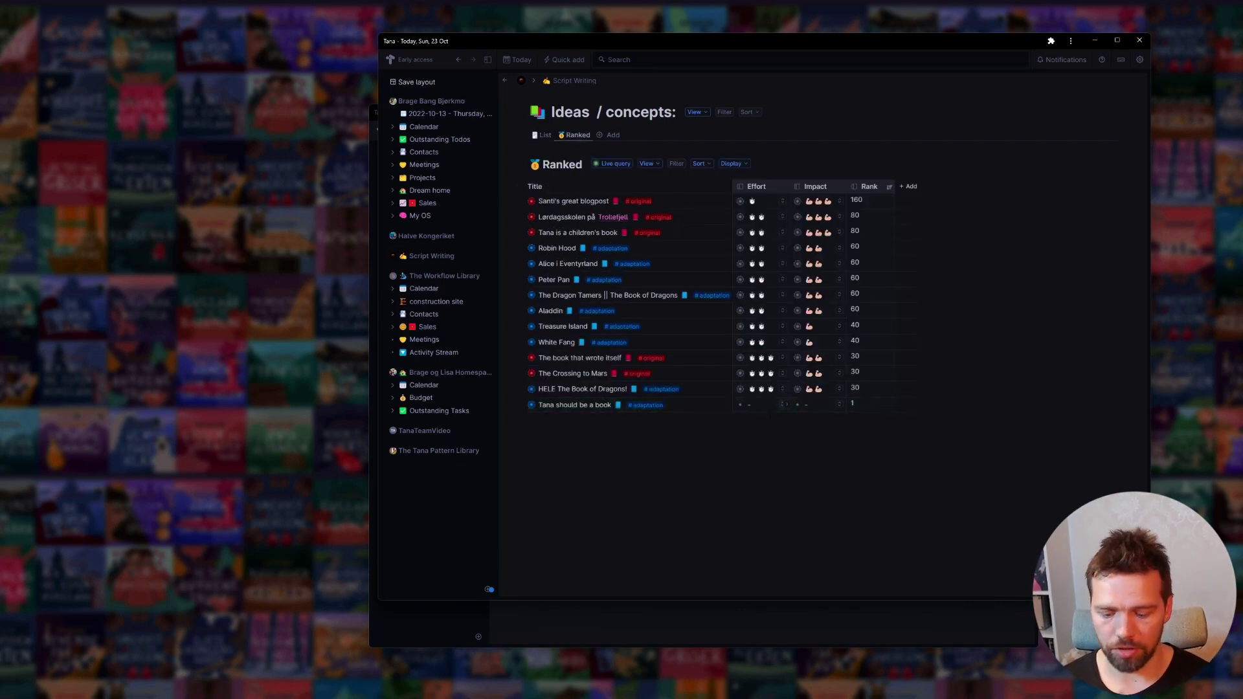
pyautogui.click(782, 405)
pyautogui.click(777, 419)
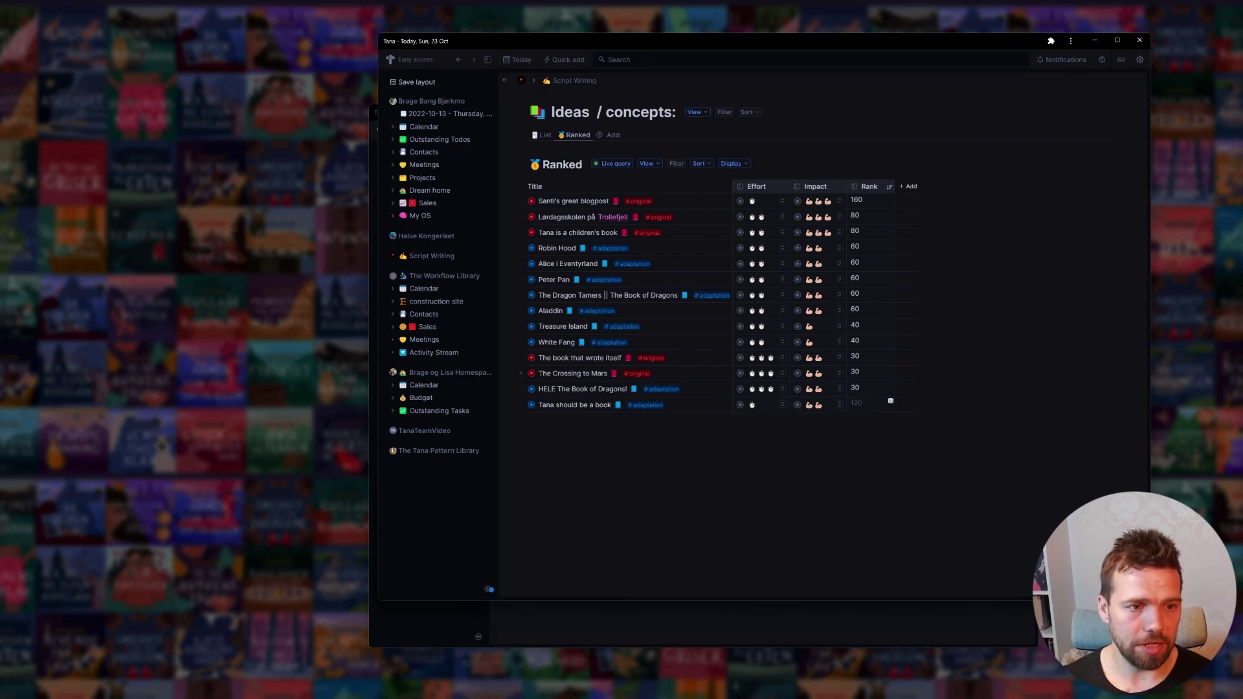
# - Open the "Tana should be a book" idea to view its template sections, and leave it again
pyautogui.click(531, 405)
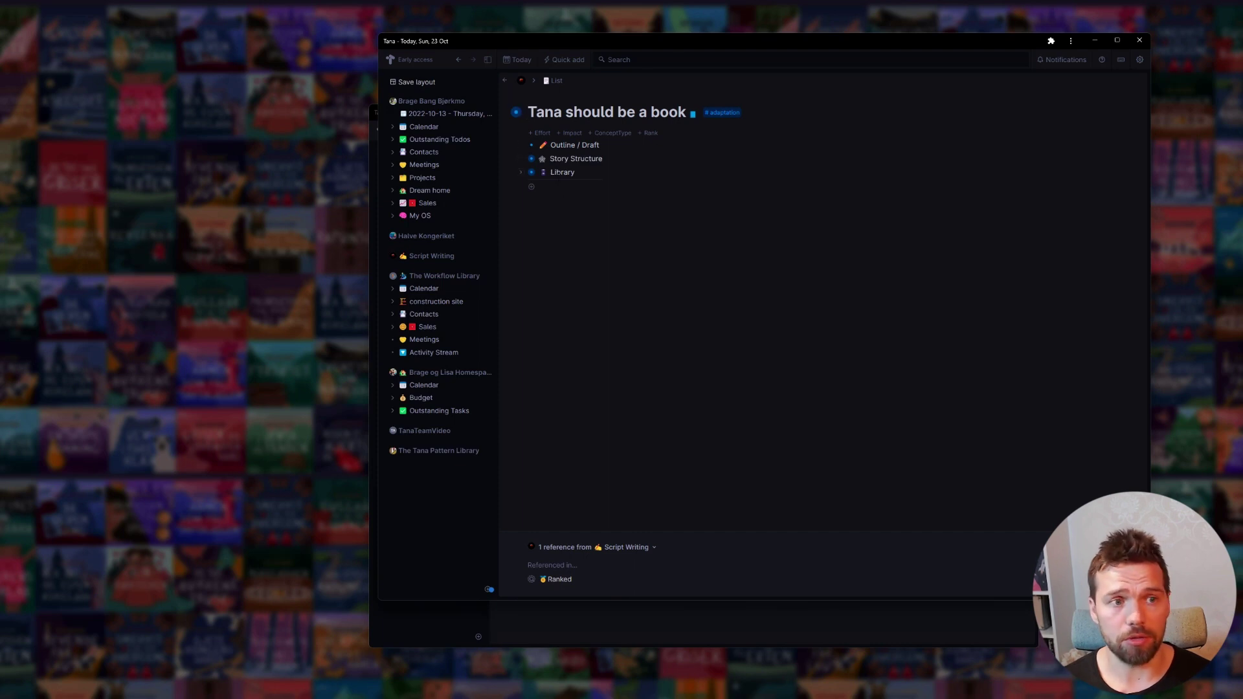
pyautogui.click(505, 81)
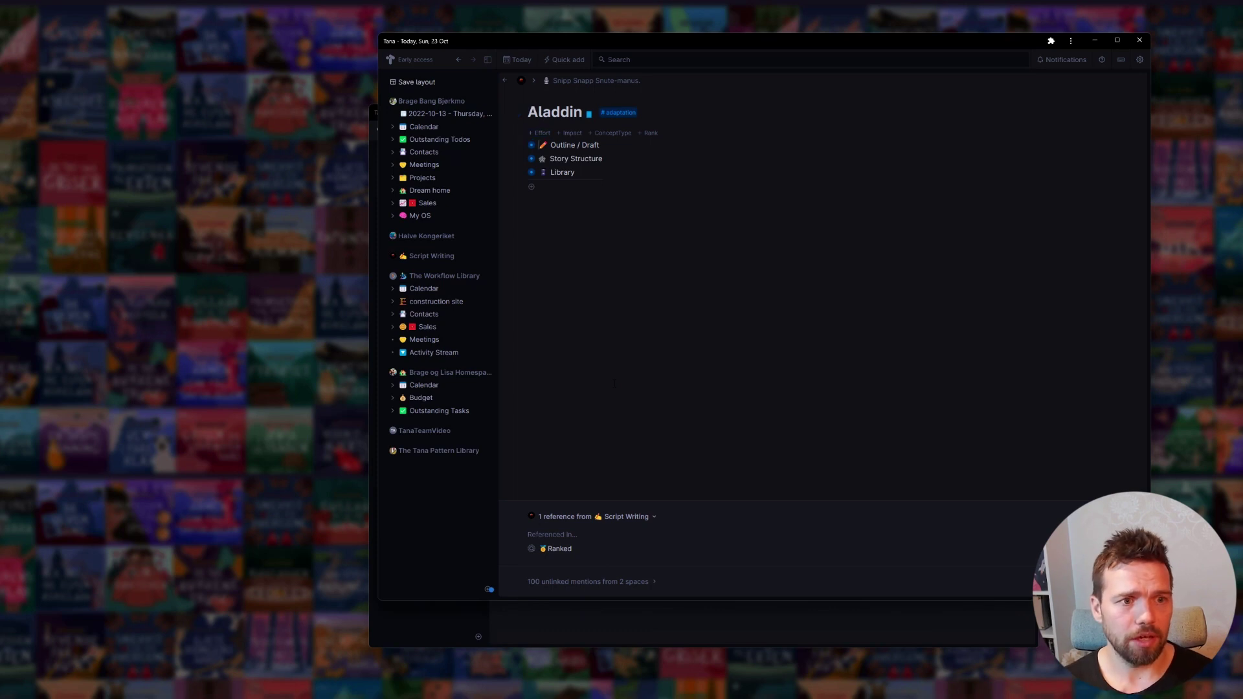
pyautogui.press('Down')
pyautogui.press('Right')
pyautogui.press('Right')
pyautogui.press('Left')
pyautogui.press('Left')
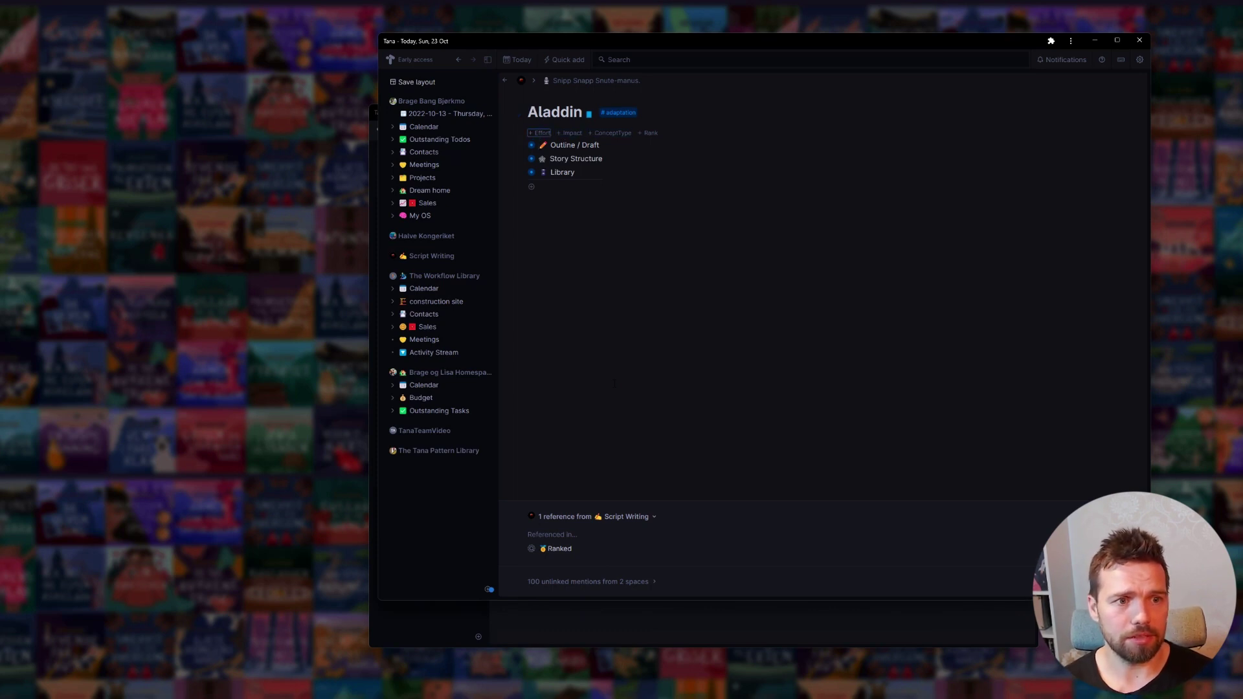
pyautogui.press('Right')
pyautogui.press('Right')
pyautogui.press('Right')
pyautogui.press('Left')
pyautogui.press('Left')
pyautogui.press('Left')
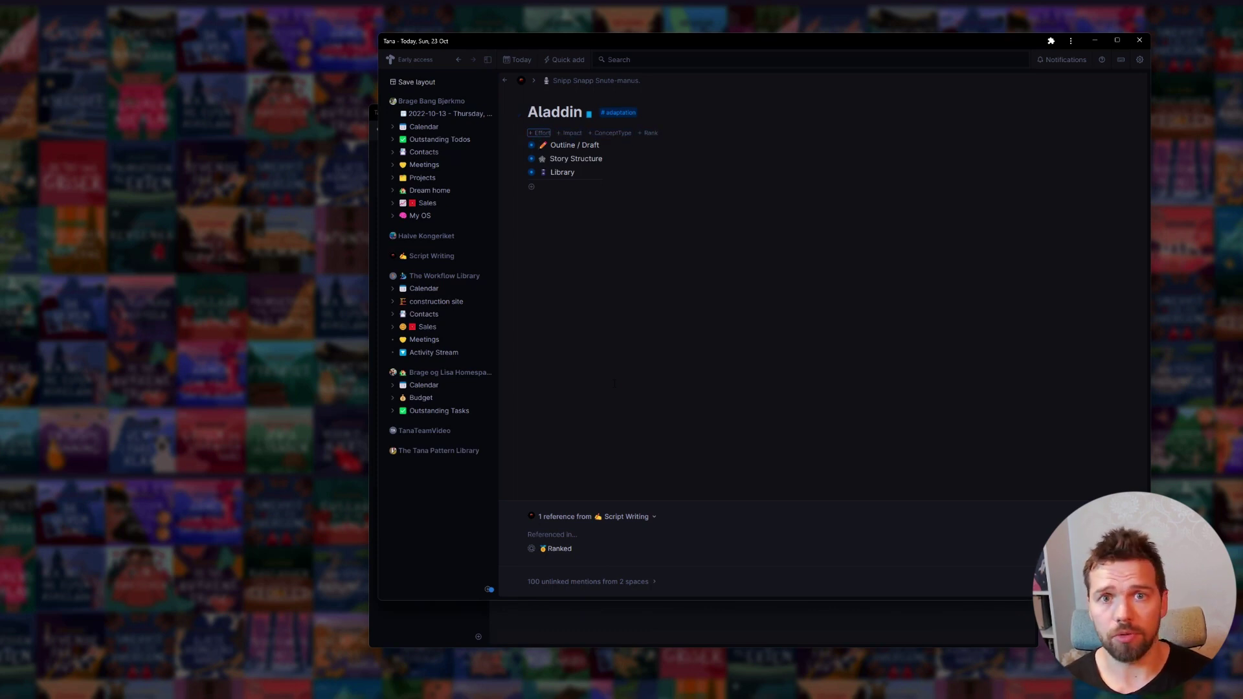
pyautogui.press('Right')
pyautogui.press('Right')
pyautogui.press('Left')
pyautogui.press('Down')
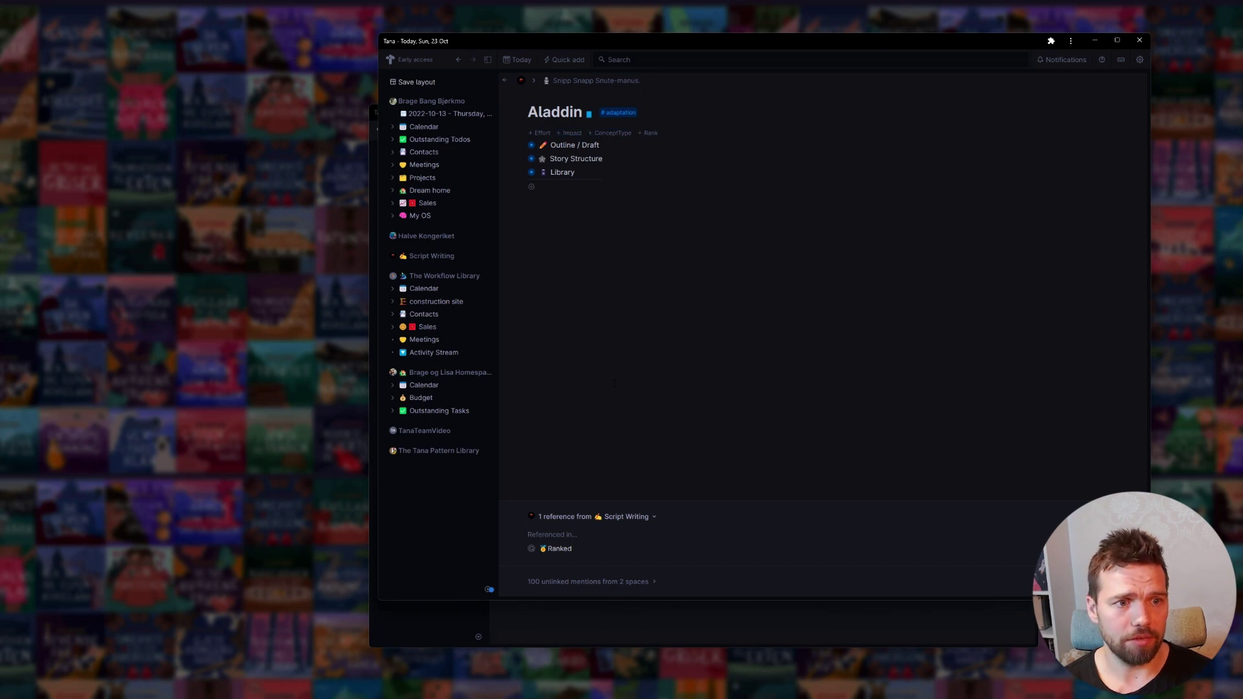
# - Expand the Outline / Draft and Story Structure sections of Aladdin, viewing the outline points under Del 1 on the way
pyautogui.hotkey('ctrl', 'Down')
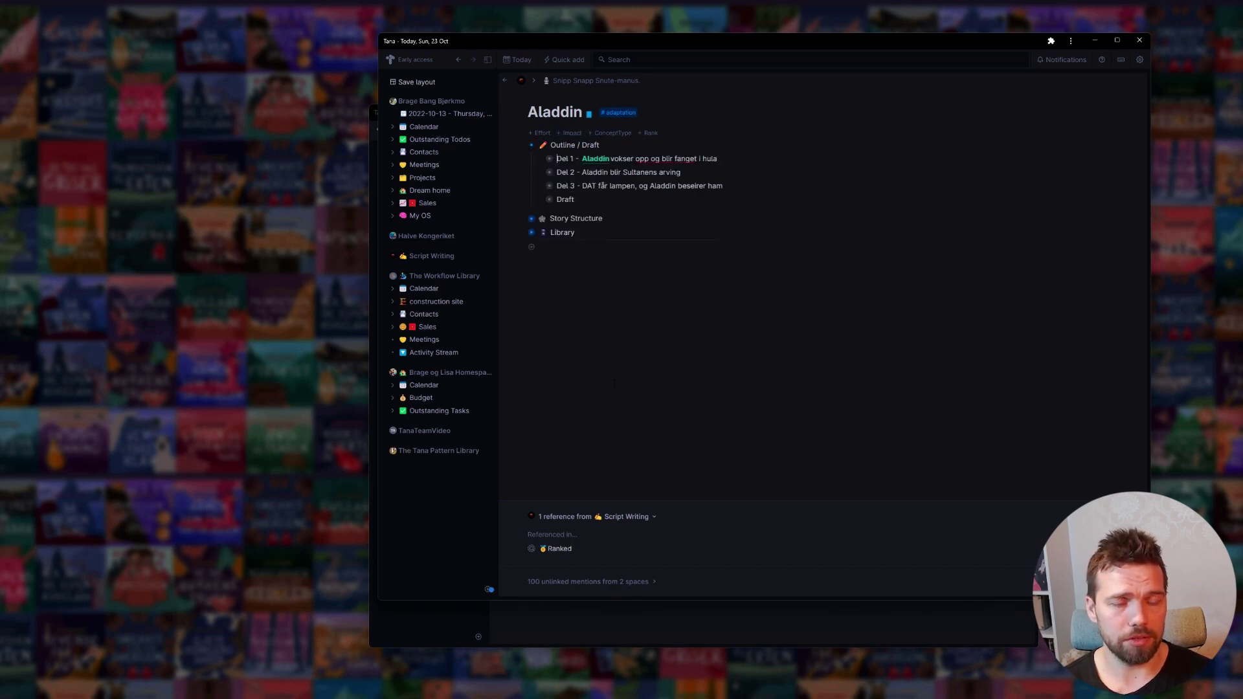
pyautogui.hotkey('ctrl', 'Down')
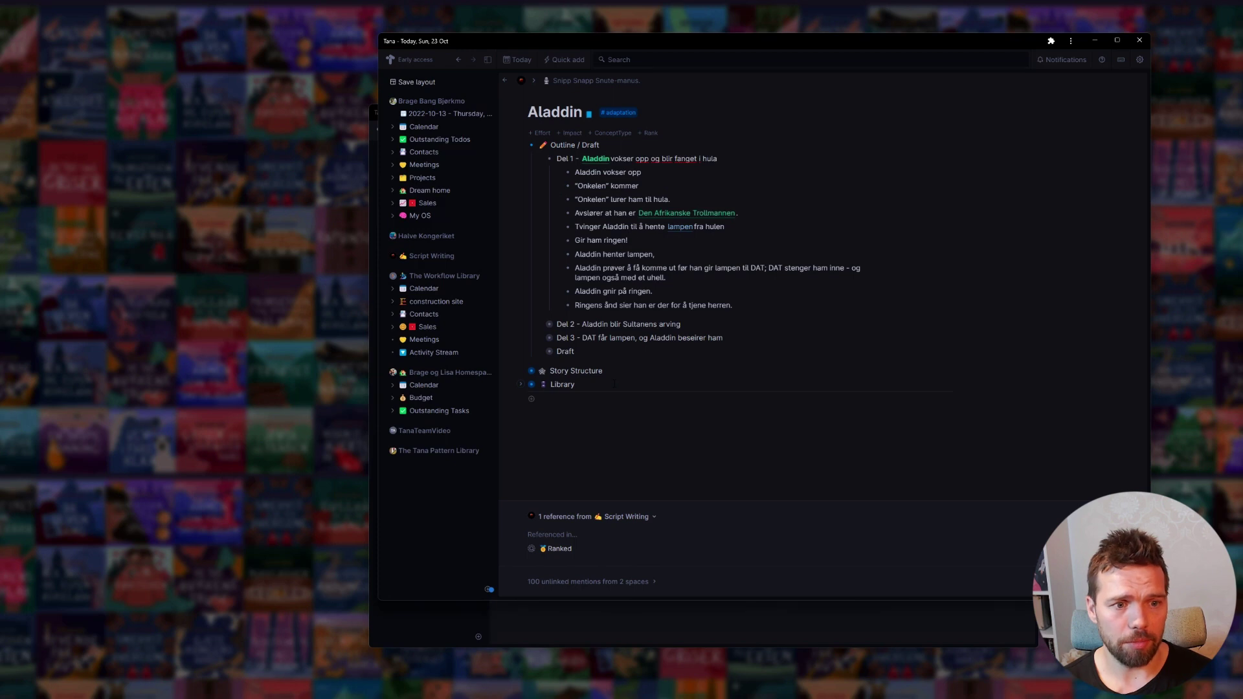
pyautogui.hotkey('ctrl', 'Up')
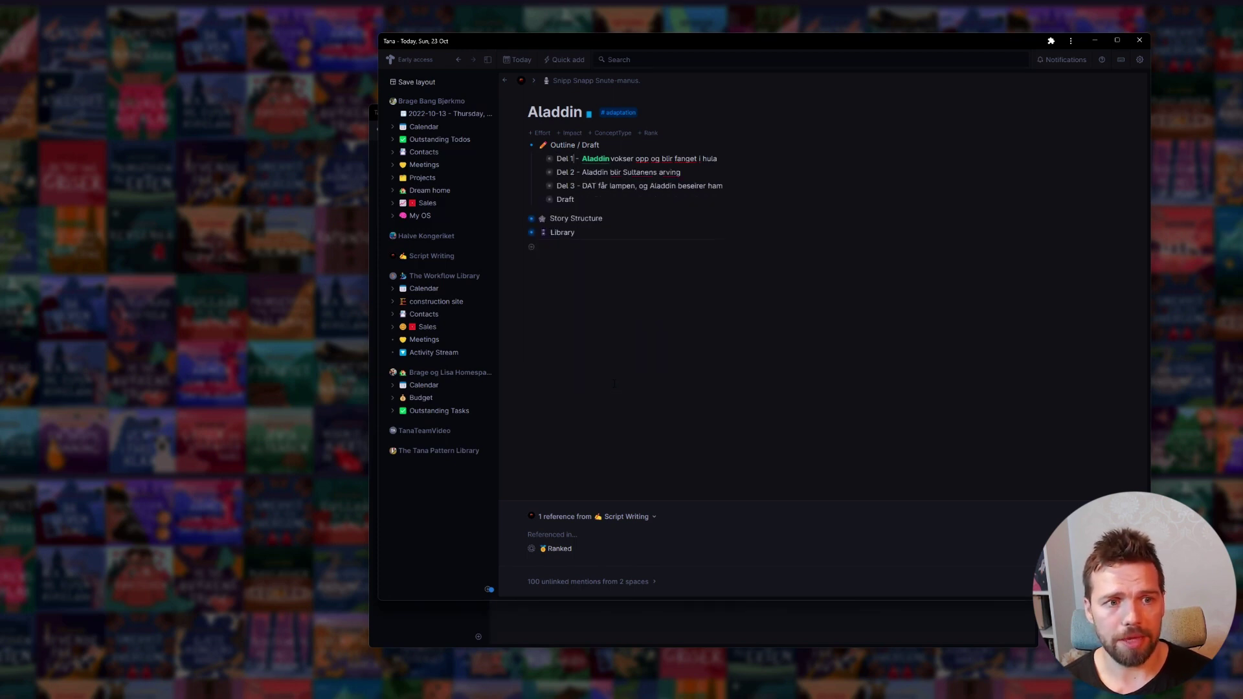
pyautogui.press('Left')
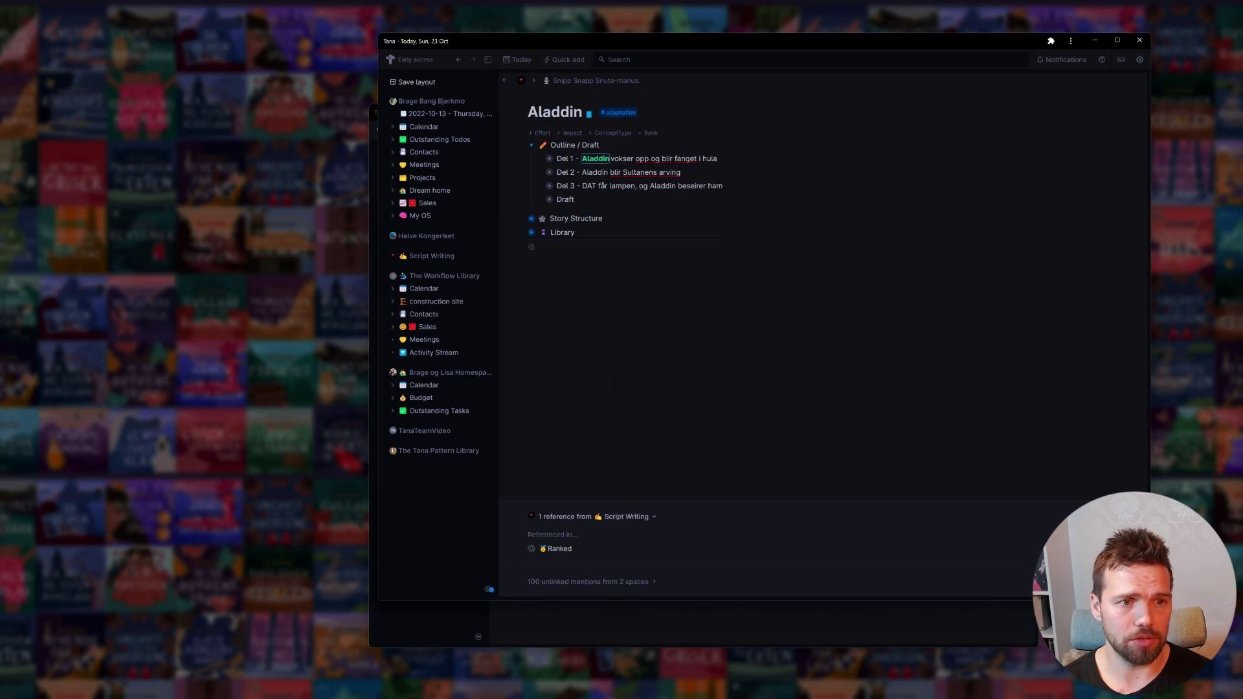
pyautogui.press('Escape')
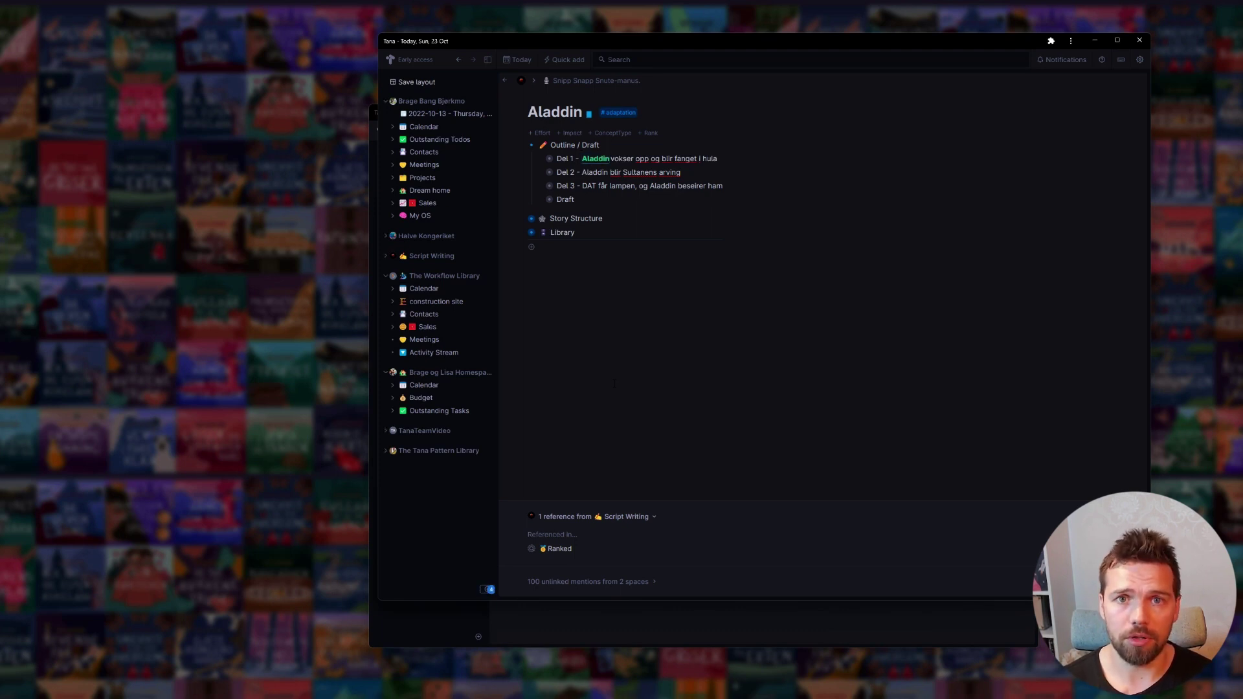
pyautogui.hotkey('shift', 'Tab')
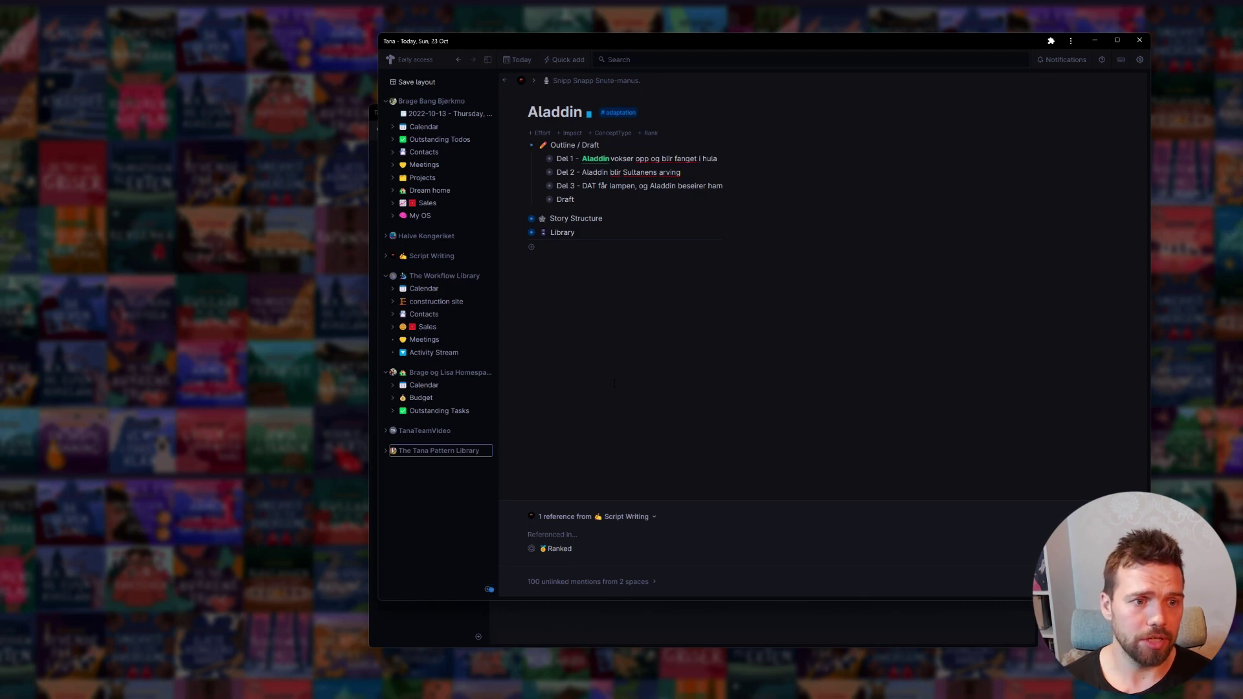
pyautogui.click(523, 219)
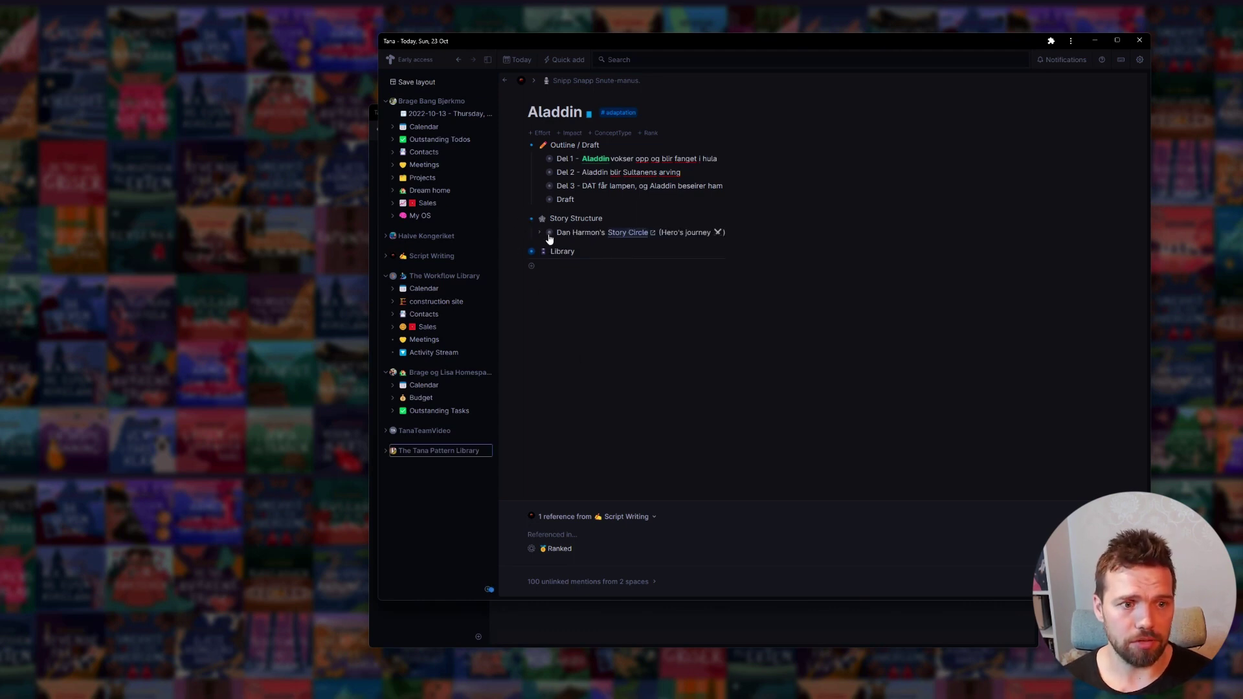
# - Expand Dan Harmon's Story Circle and the Draft in the Aladdin project to view their contents, collapsing each again
pyautogui.click(540, 233)
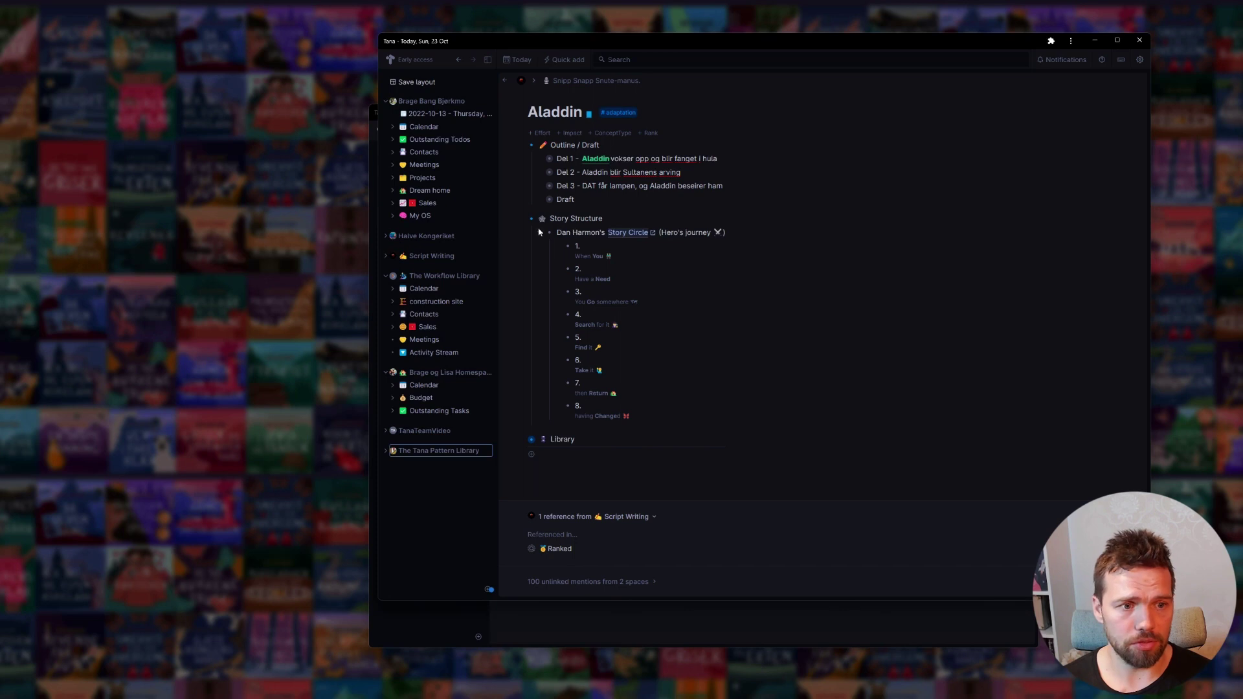
pyautogui.click(539, 233)
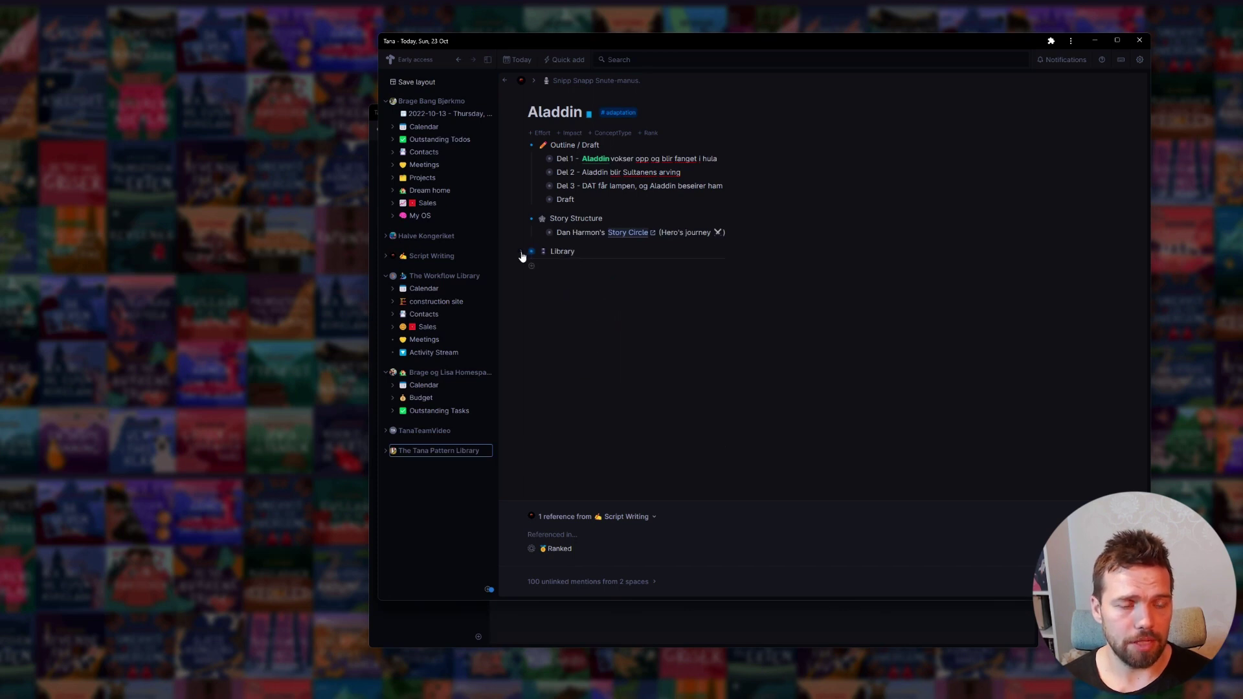
pyautogui.click(543, 201)
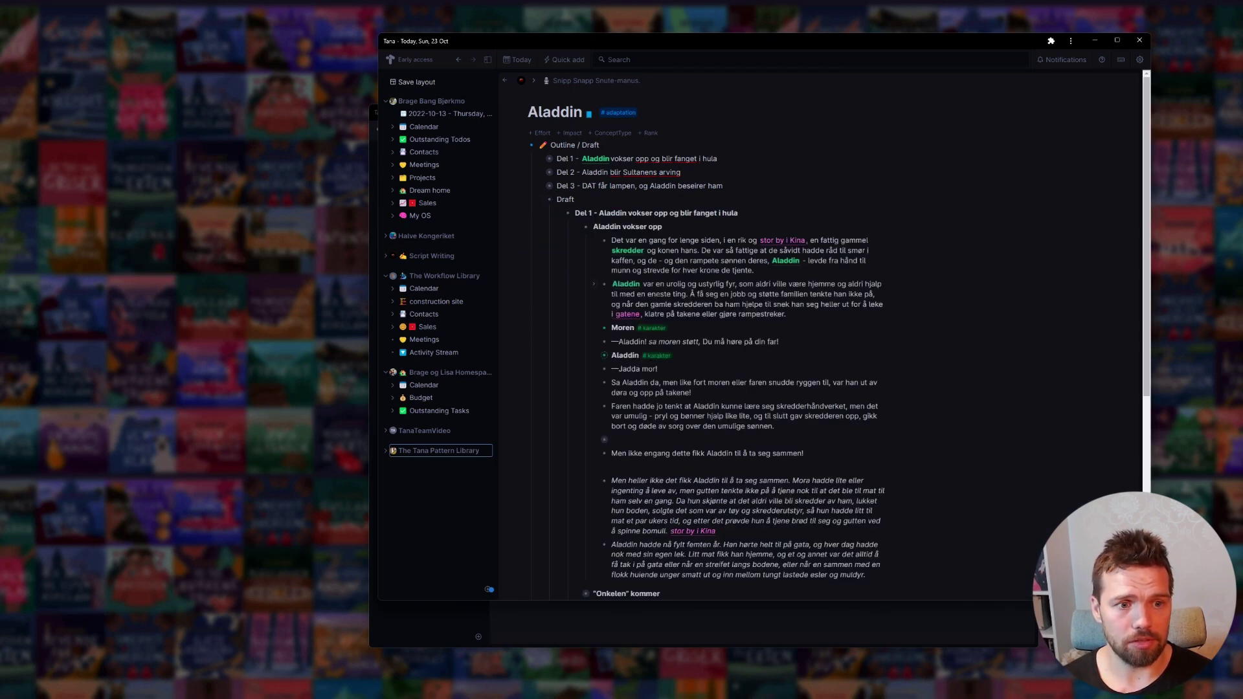
pyautogui.click(539, 200)
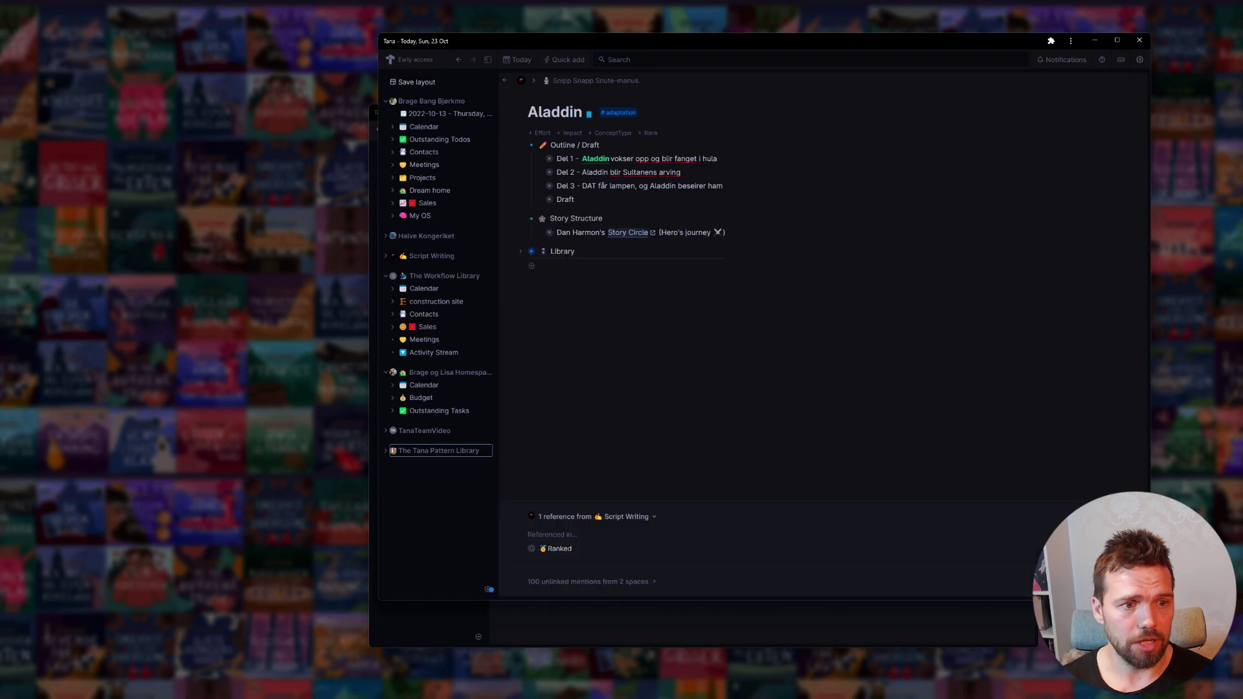
# - Expand Aladdin's Library section and view its Steder and Rekvisitter lists
pyautogui.click(519, 253)
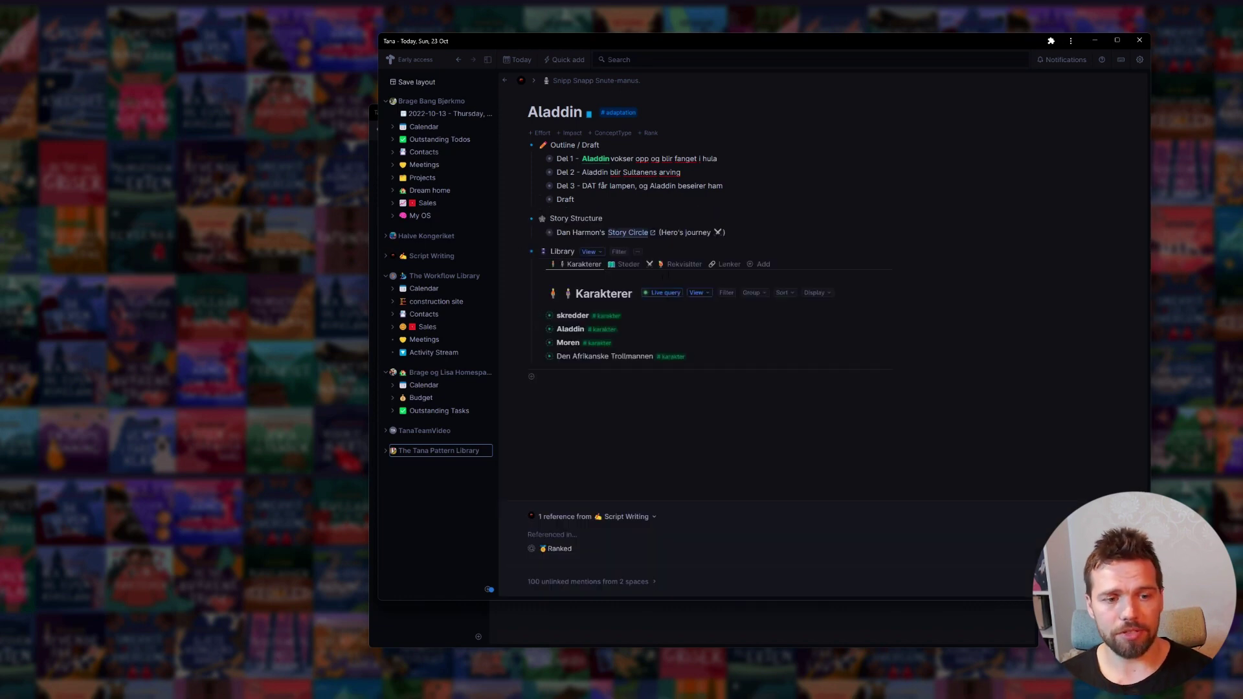
pyautogui.click(626, 264)
pyautogui.click(680, 265)
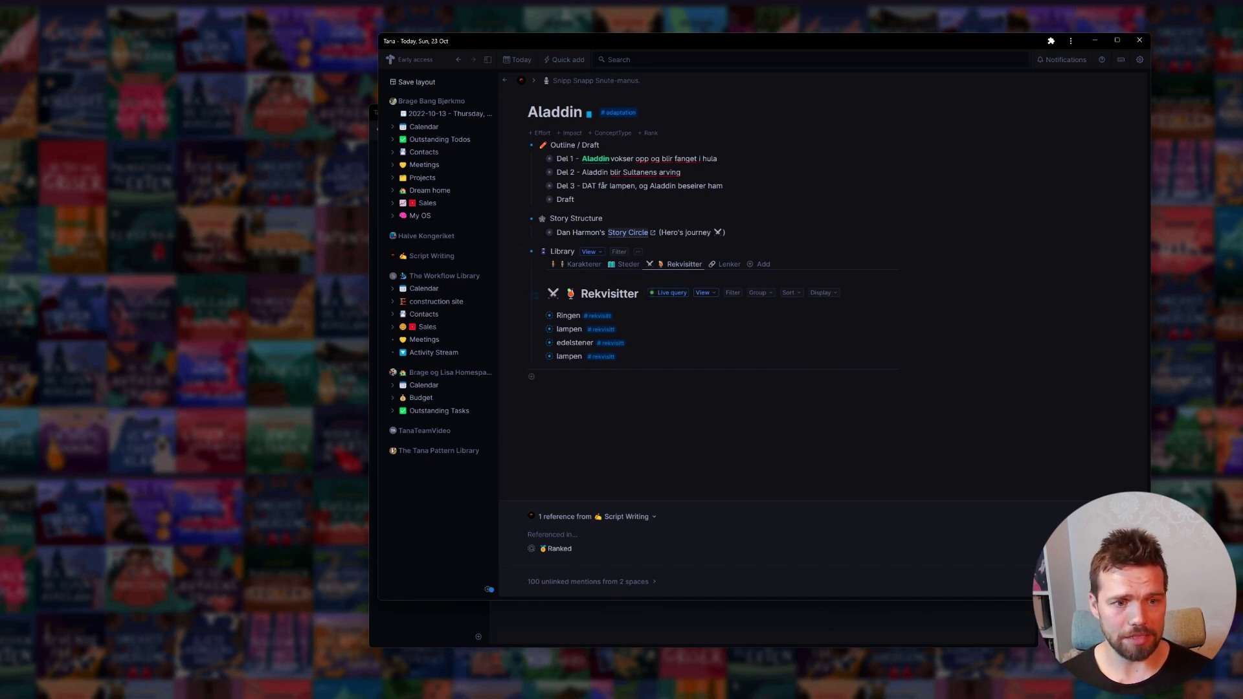
# - Inspect the Rekvisitter live query, highlighting GRANDPARENTS_DESCENDANTS_WITH_REFS, close it, and switch the Library back to Karakterer
pyautogui.click(671, 294)
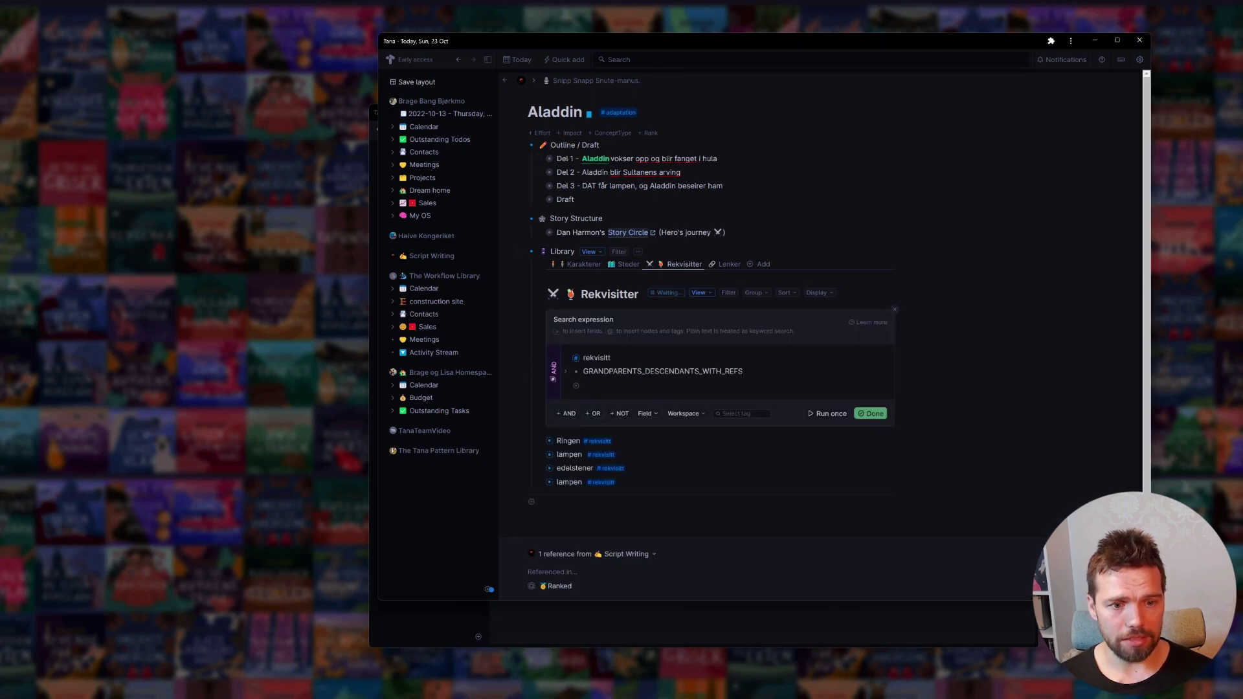
pyautogui.hotkey('shift', 'Left')
pyautogui.hotkey('shift', 'Left')
pyautogui.hotkey('shift', 'Left')
pyautogui.hotkey('shift', 'Left')
pyautogui.hotkey('shift', 'Left')
pyautogui.hotkey('shift', 'Left')
pyautogui.hotkey('shift', 'Left')
pyautogui.hotkey('shift', 'Left')
pyautogui.hotkey('shift', 'Left')
pyautogui.hotkey('shift', 'Left')
pyautogui.hotkey('shift', 'Left')
pyautogui.hotkey('shift', 'Left')
pyautogui.hotkey('shift', 'Left')
pyautogui.hotkey('shift', 'Left')
pyautogui.hotkey('shift', 'Left')
pyautogui.hotkey('shift', 'Left')
pyautogui.hotkey('shift', 'Left')
pyautogui.hotkey('shift', 'Left')
pyautogui.hotkey('shift', 'Left')
pyautogui.hotkey('shift', 'Left')
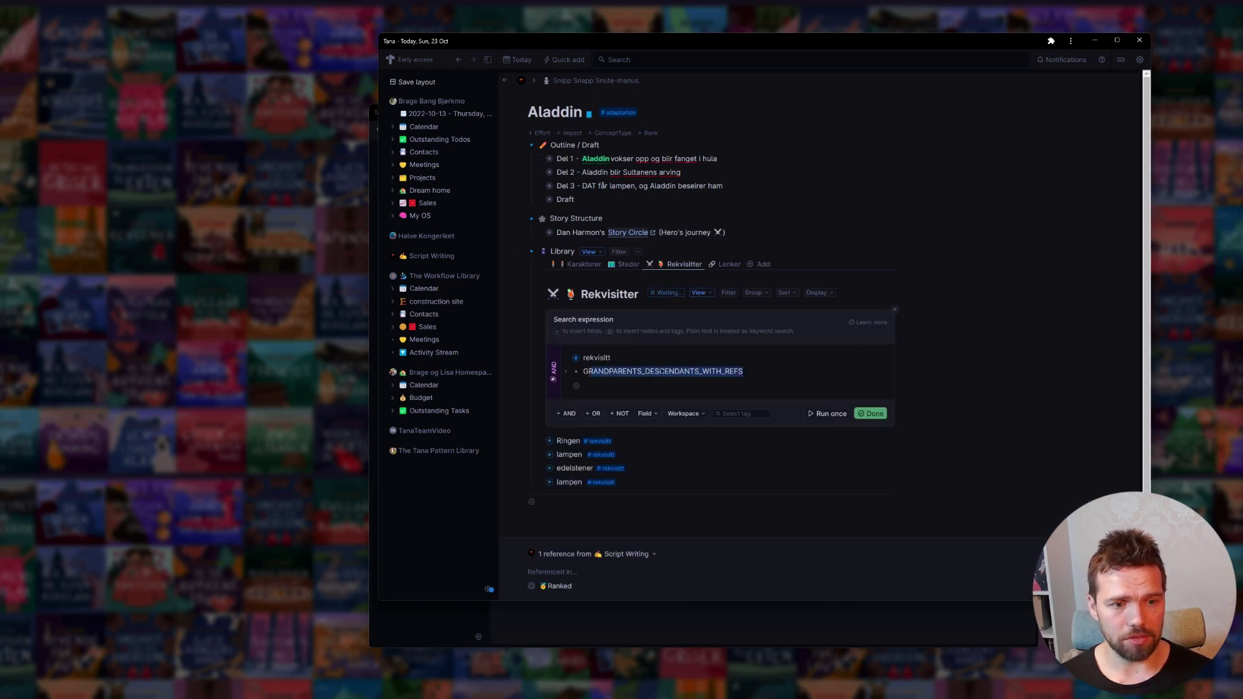
pyautogui.click(749, 371)
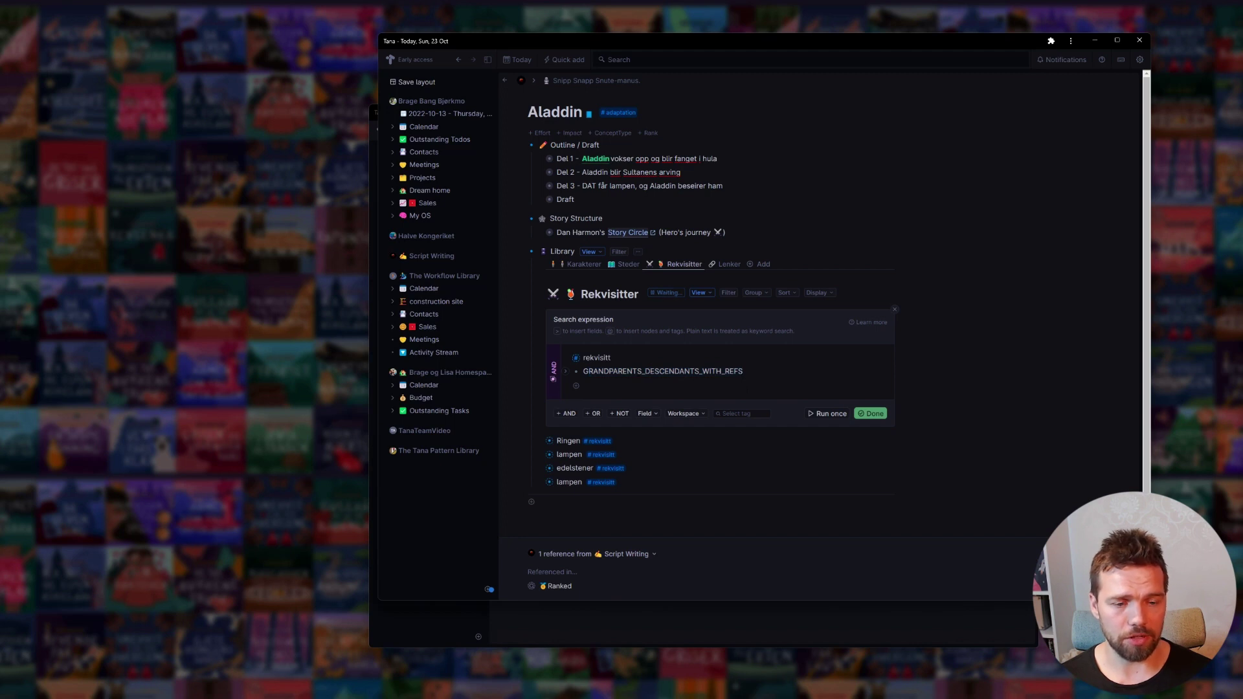
pyautogui.click(870, 413)
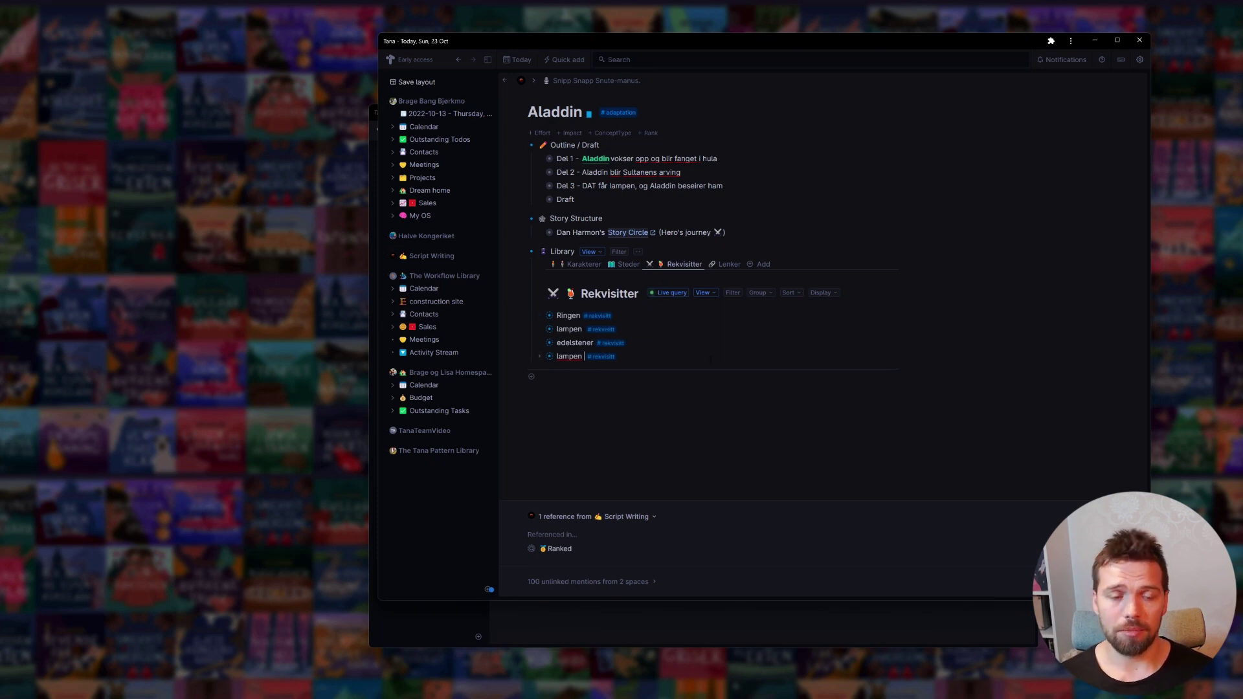
pyautogui.click(580, 264)
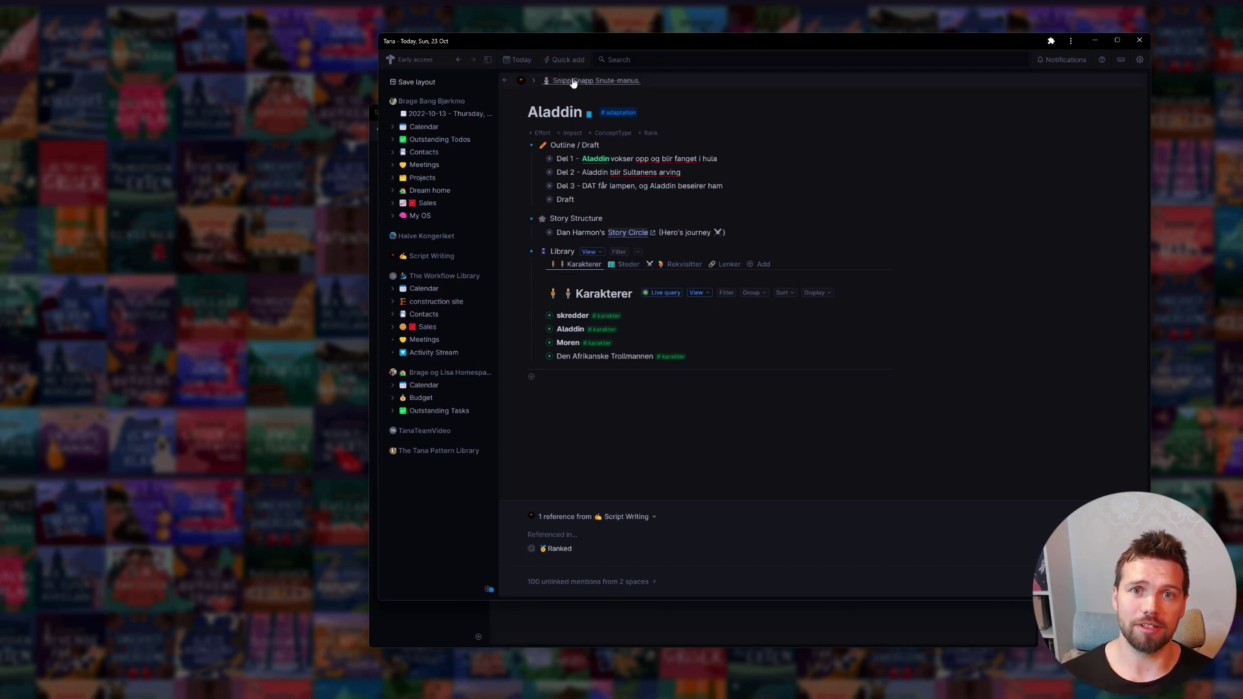
# - Open the shared family home workspace and inspect the search expression behind the Mindre utgifter budget table, closing it again
pyautogui.click(518, 60)
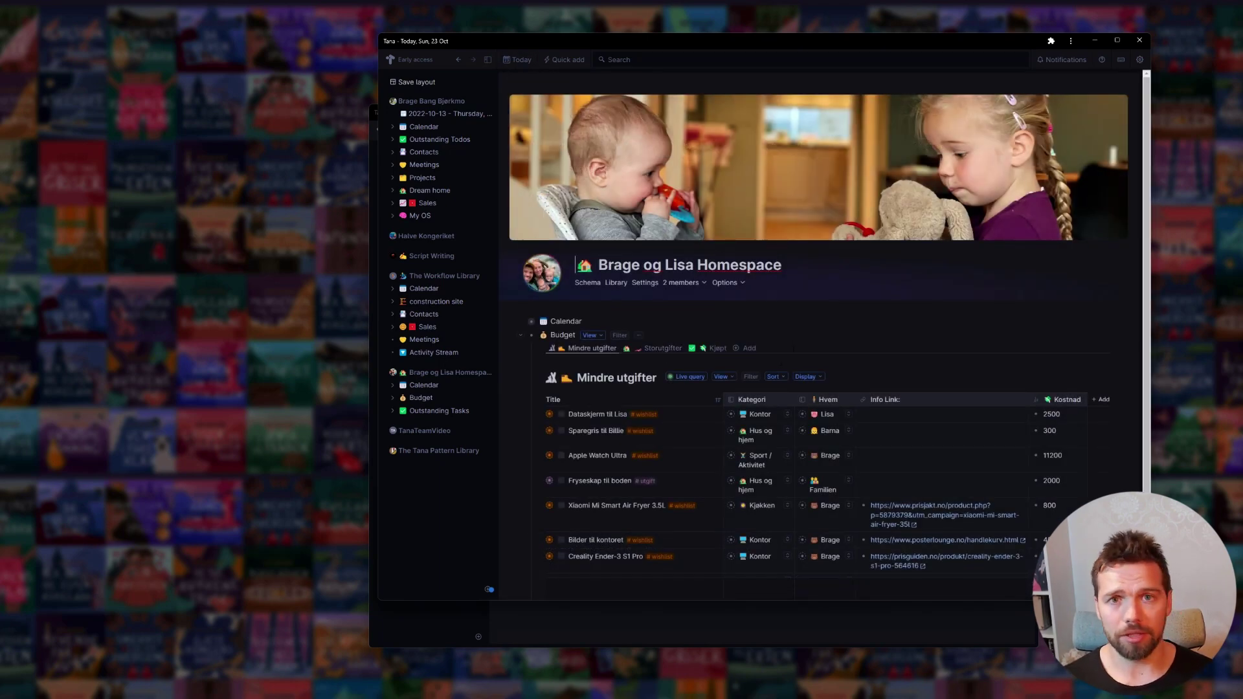
pyautogui.scroll(-3, 822, 324)
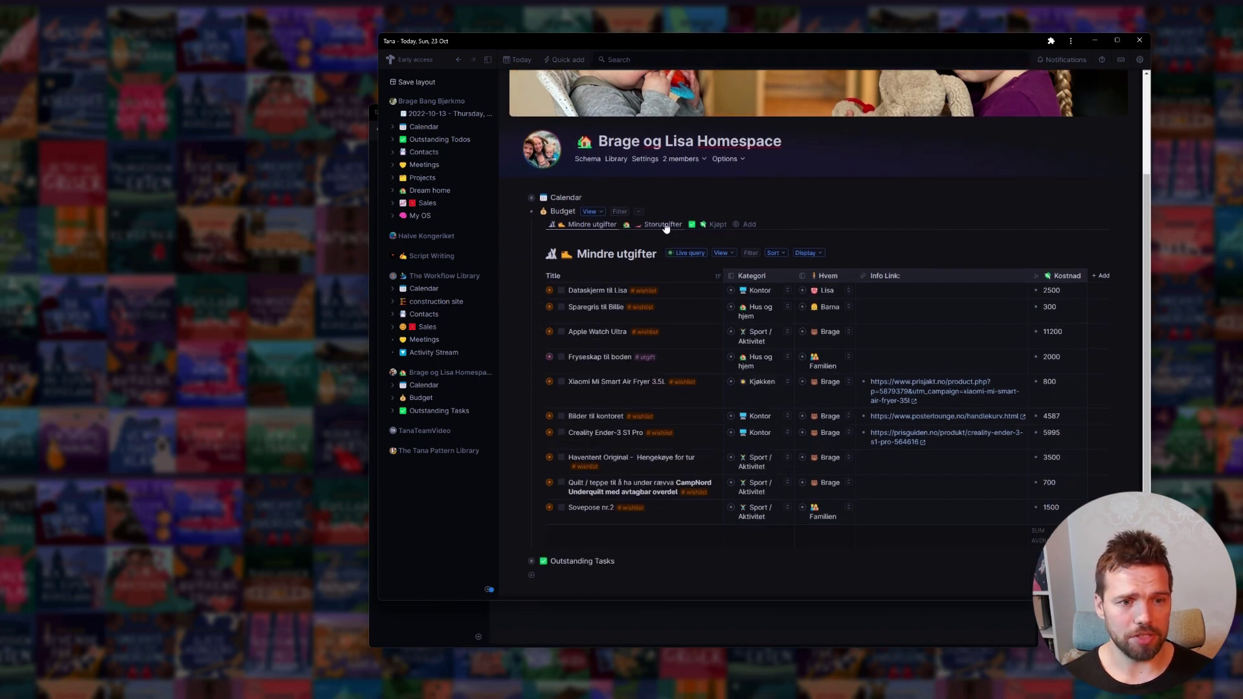
pyautogui.click(688, 253)
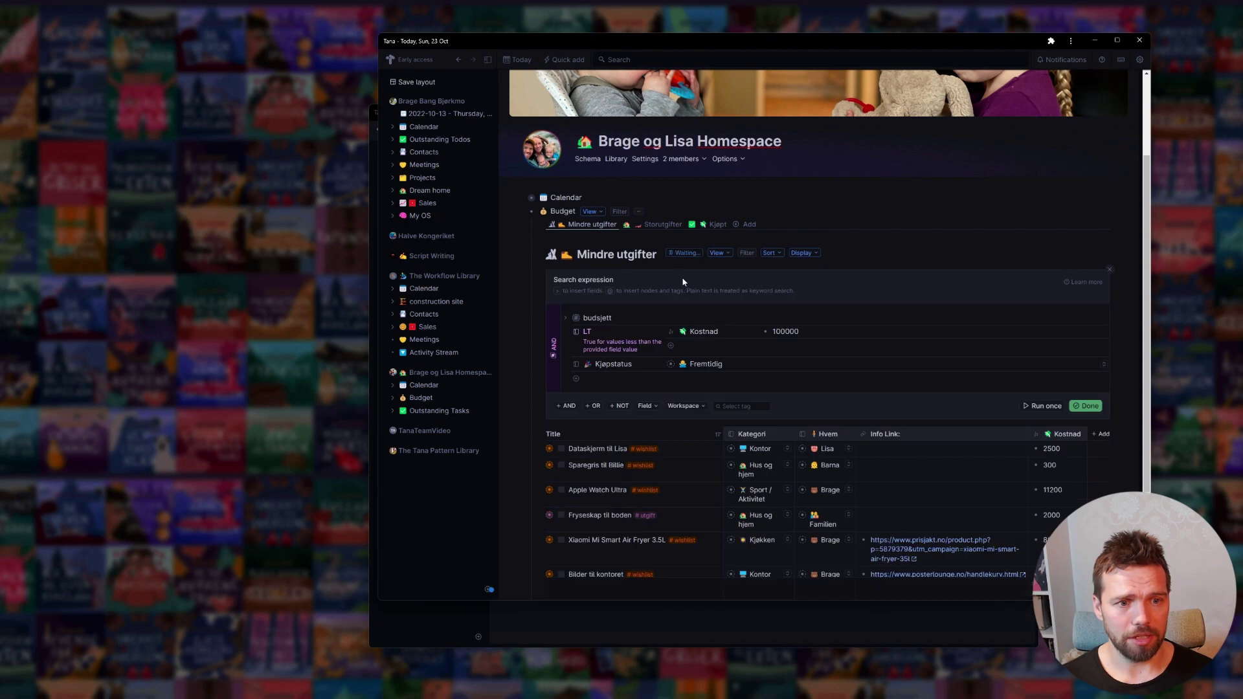
pyautogui.scroll(-2, 687, 253)
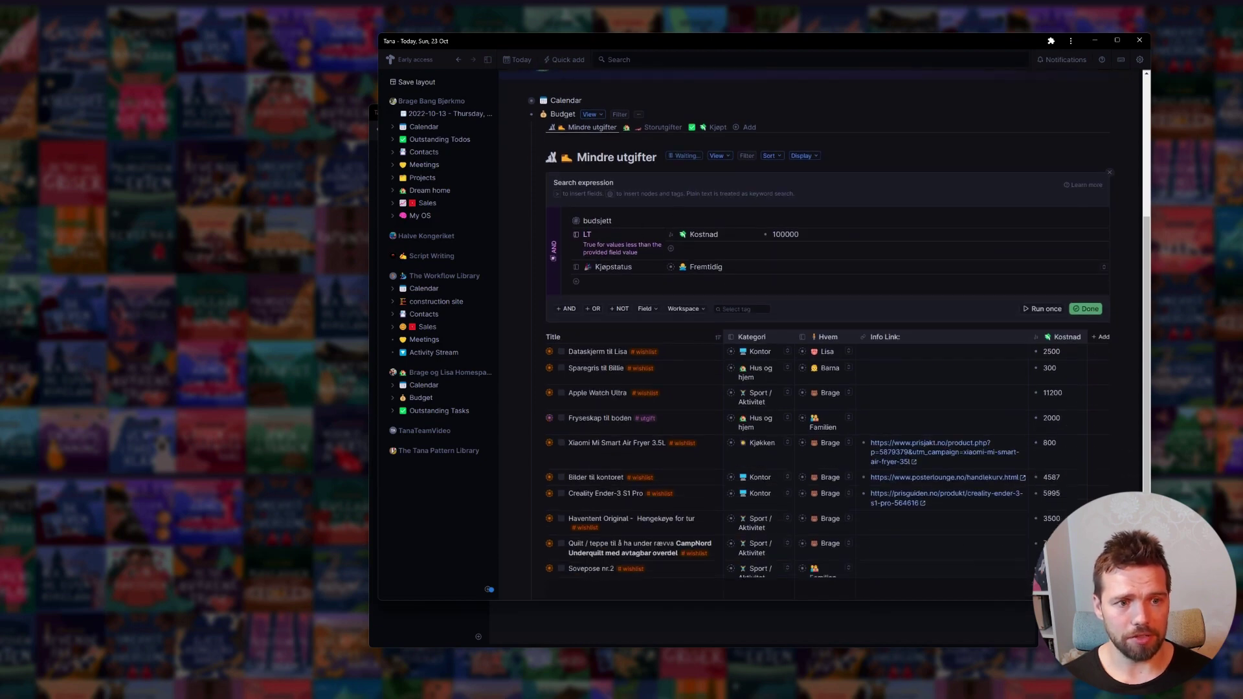
pyautogui.click(1085, 309)
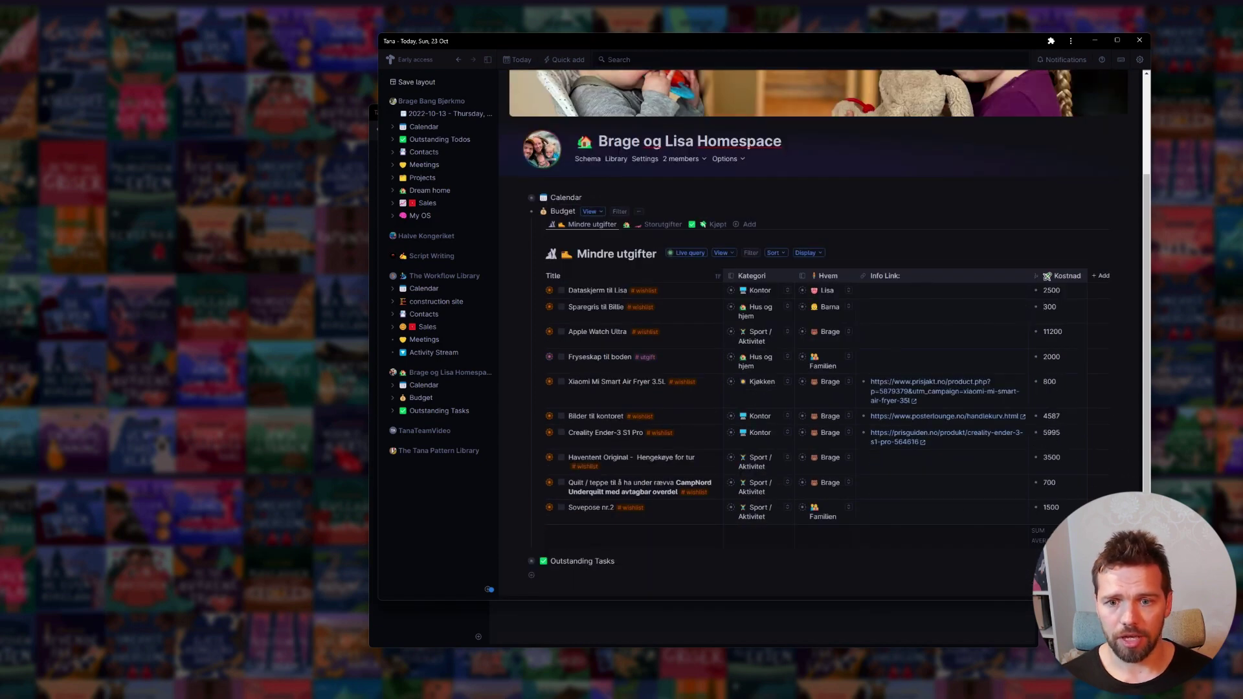
# - View the Calculate options of the Kostnad column in the Mindre utgifter table without changing them
pyautogui.click(1047, 276)
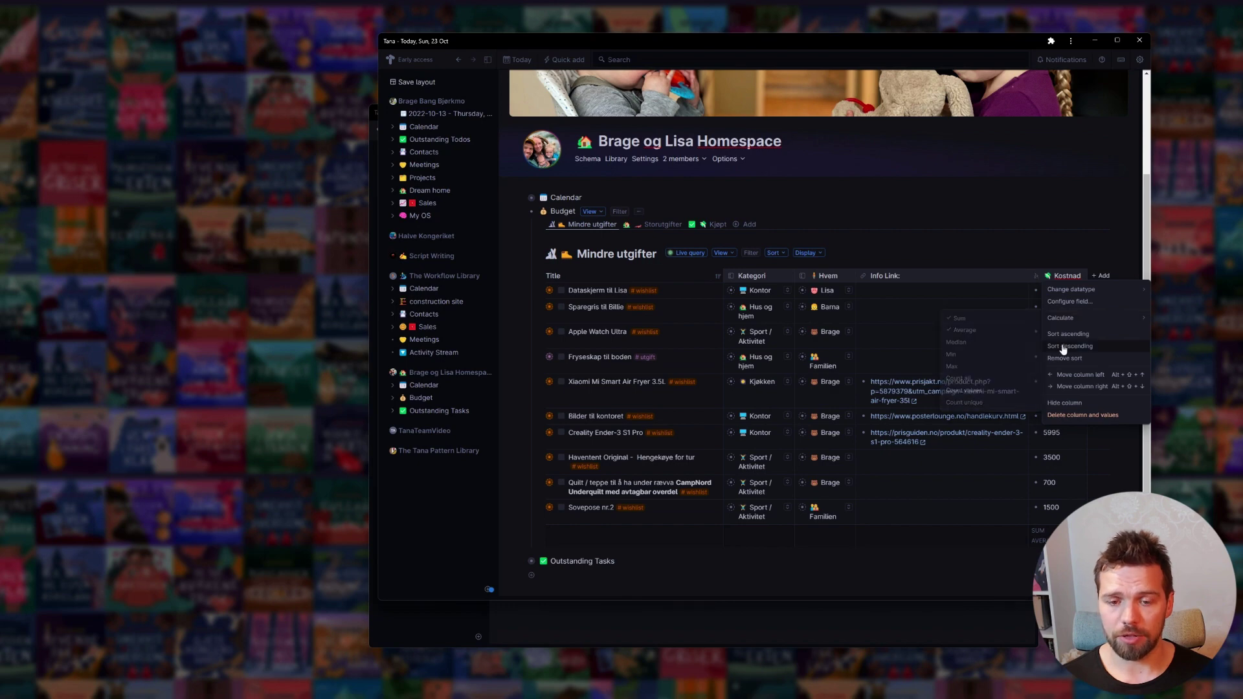
pyautogui.moveTo(1082, 318)
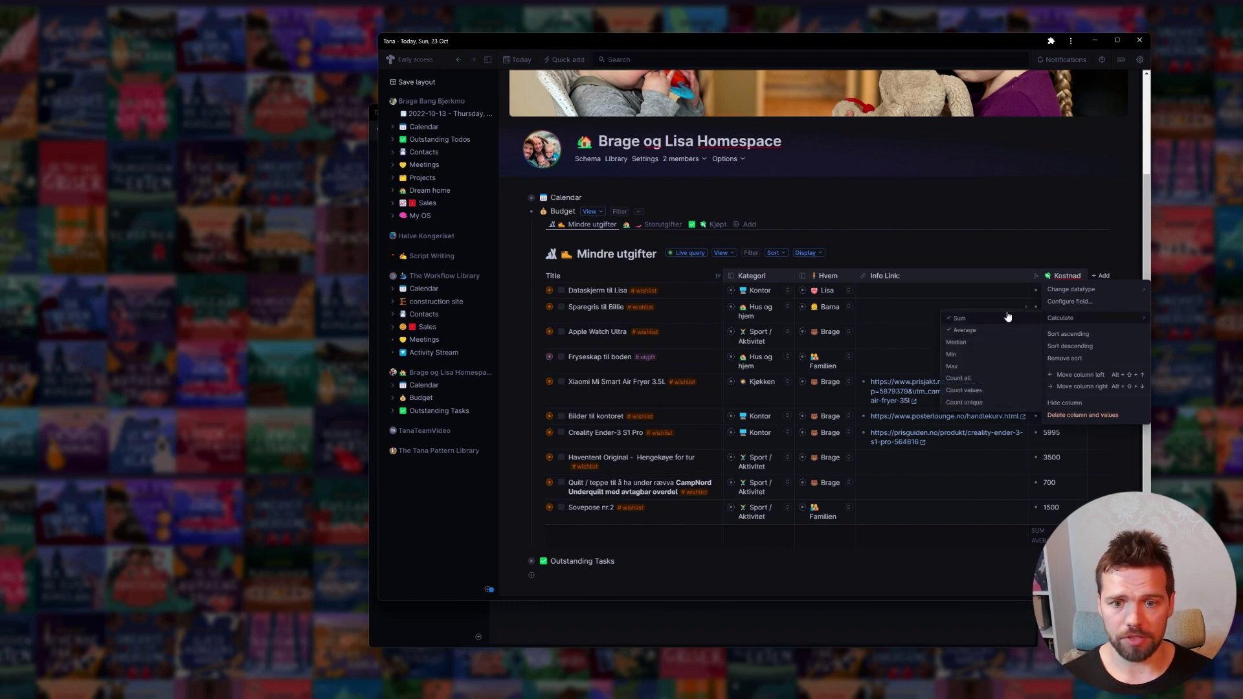
pyautogui.click(1076, 516)
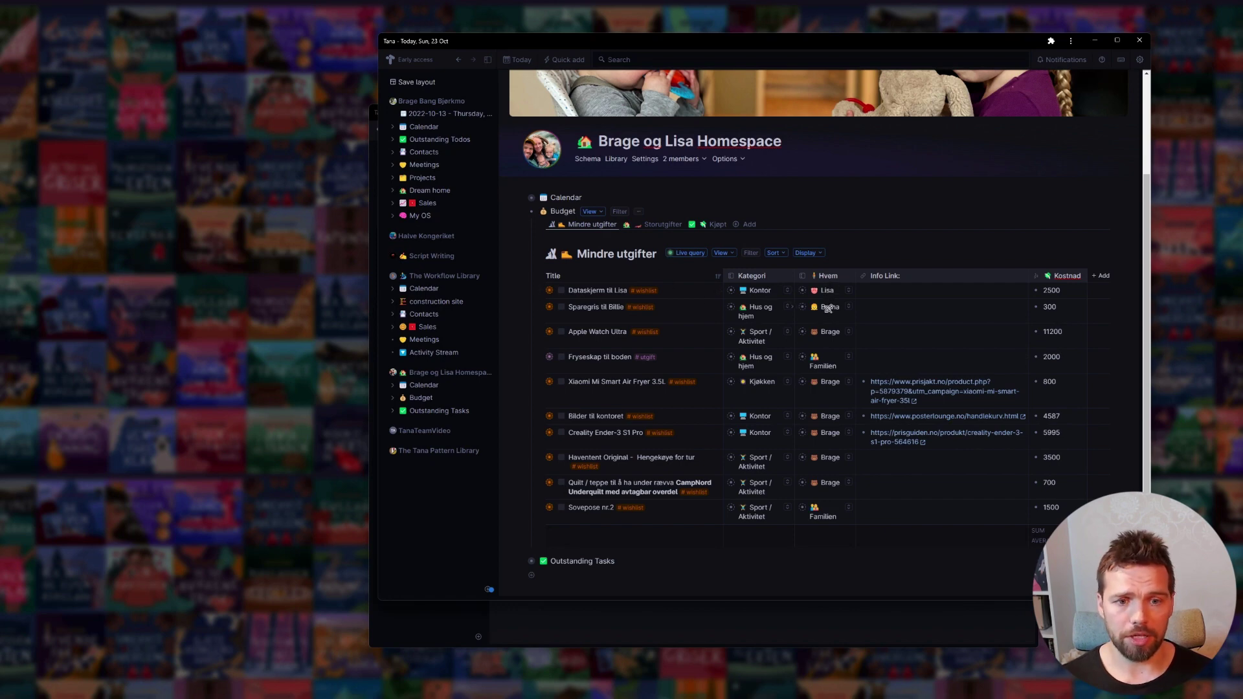
# - View the Storutgifter and Kjøpt tables in Budget, and collapse the Budget section
pyautogui.click(663, 224)
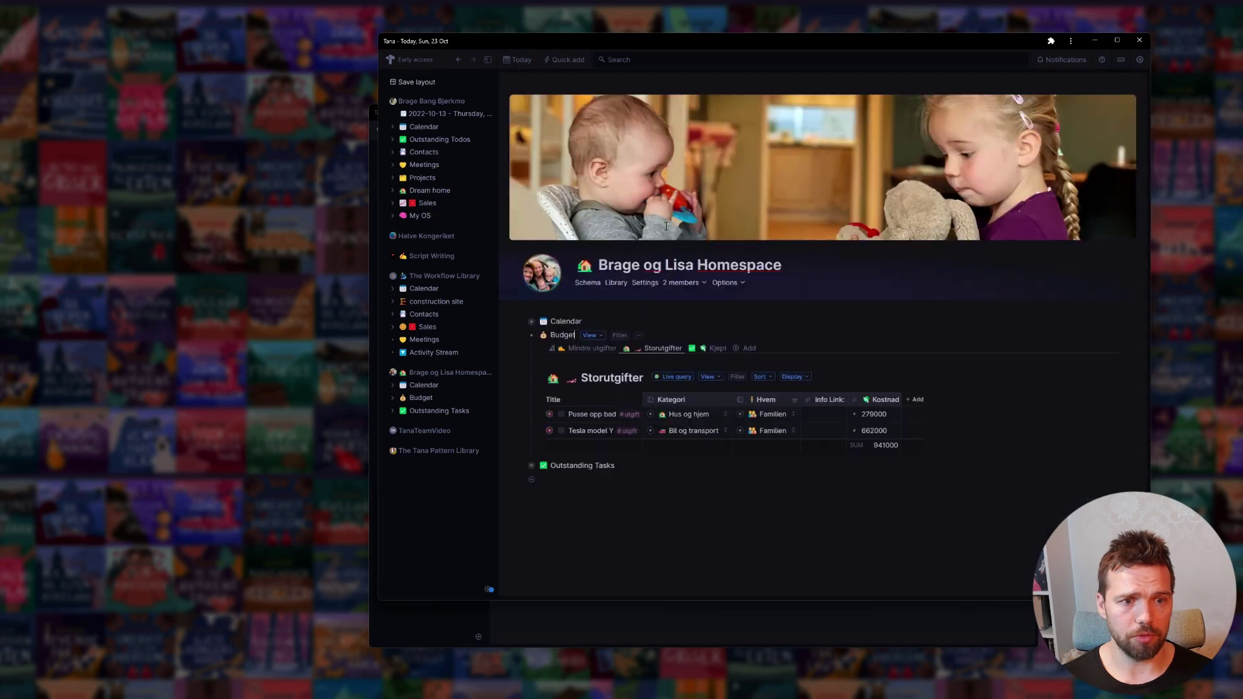
pyautogui.click(716, 348)
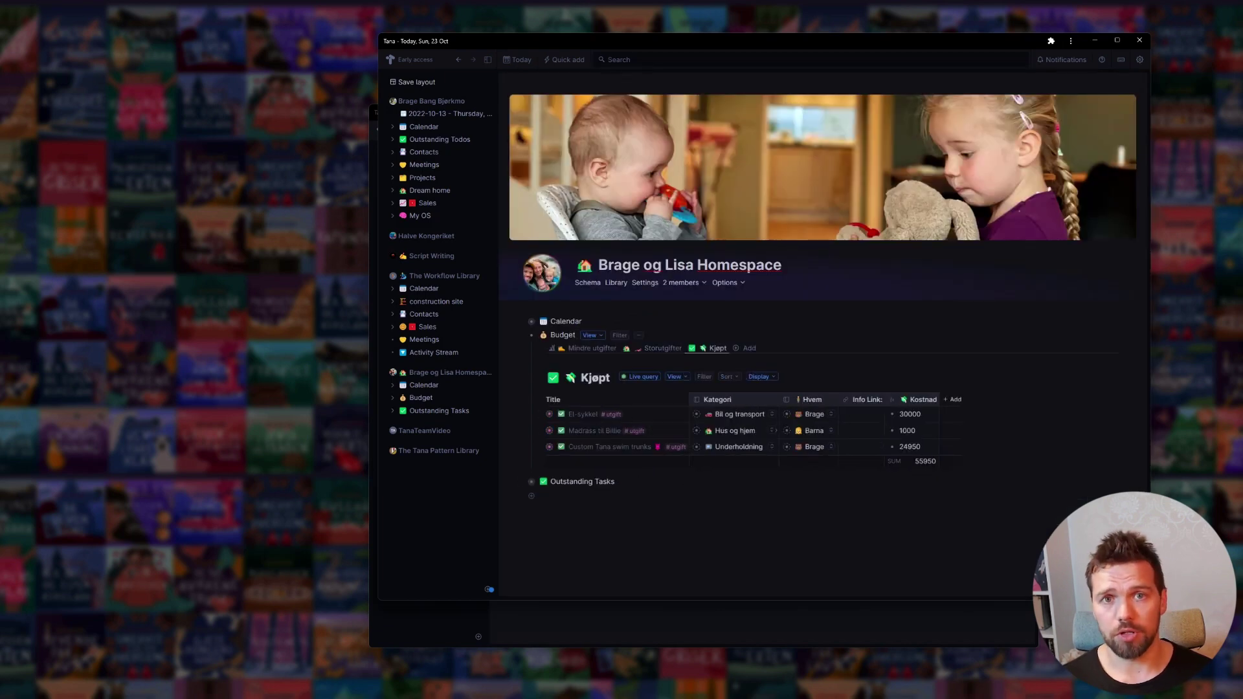
pyautogui.click(520, 335)
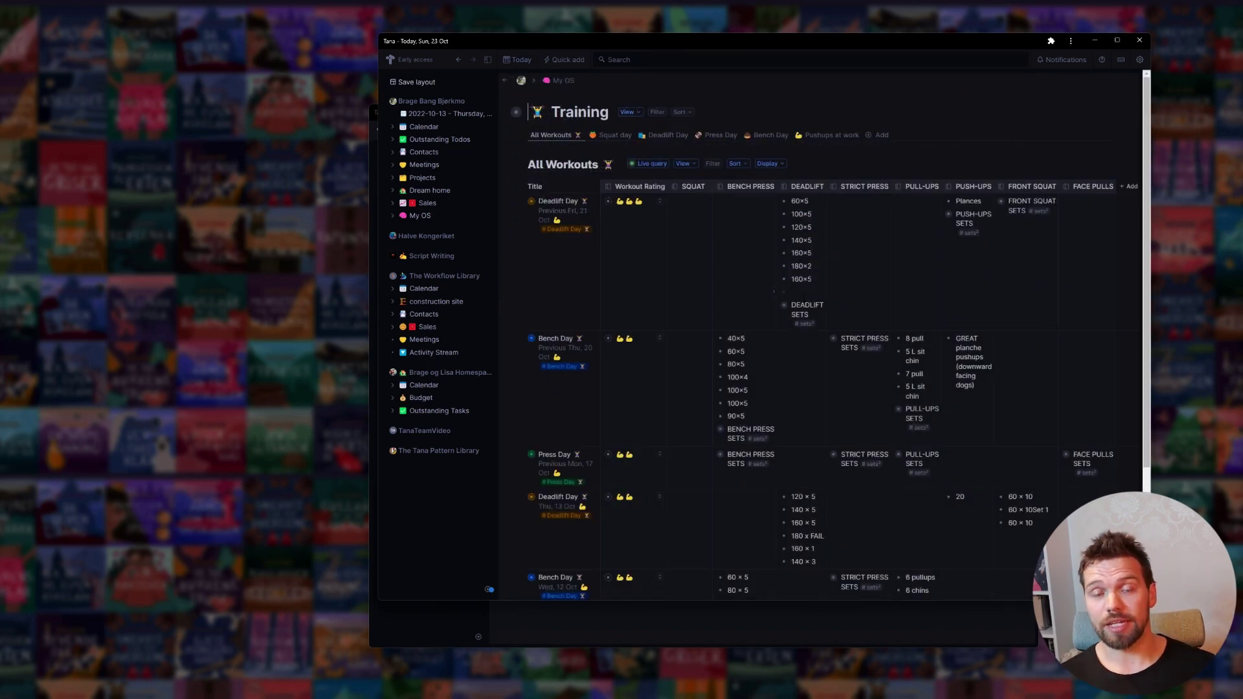
# - Look through the Training tables for All Workouts, Squat day, Deadlift Day and Press Day
pyautogui.scroll(-3, 835, 330)
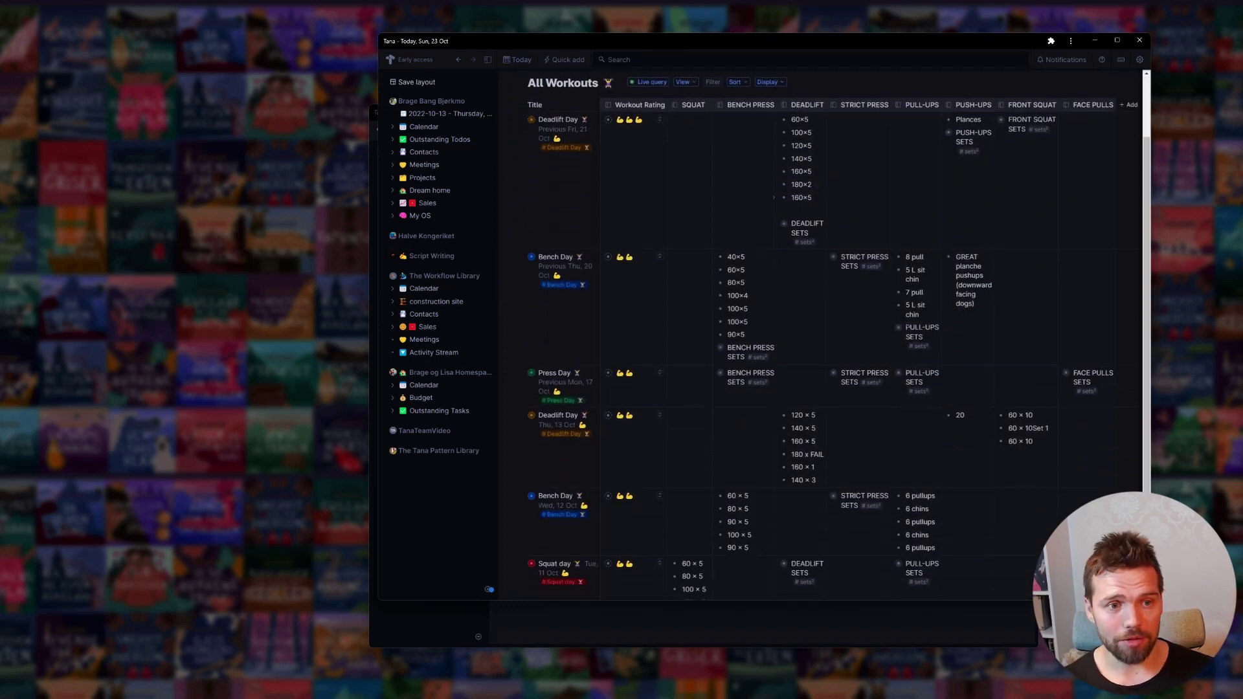
pyautogui.scroll(3, 836, 330)
pyautogui.click(603, 136)
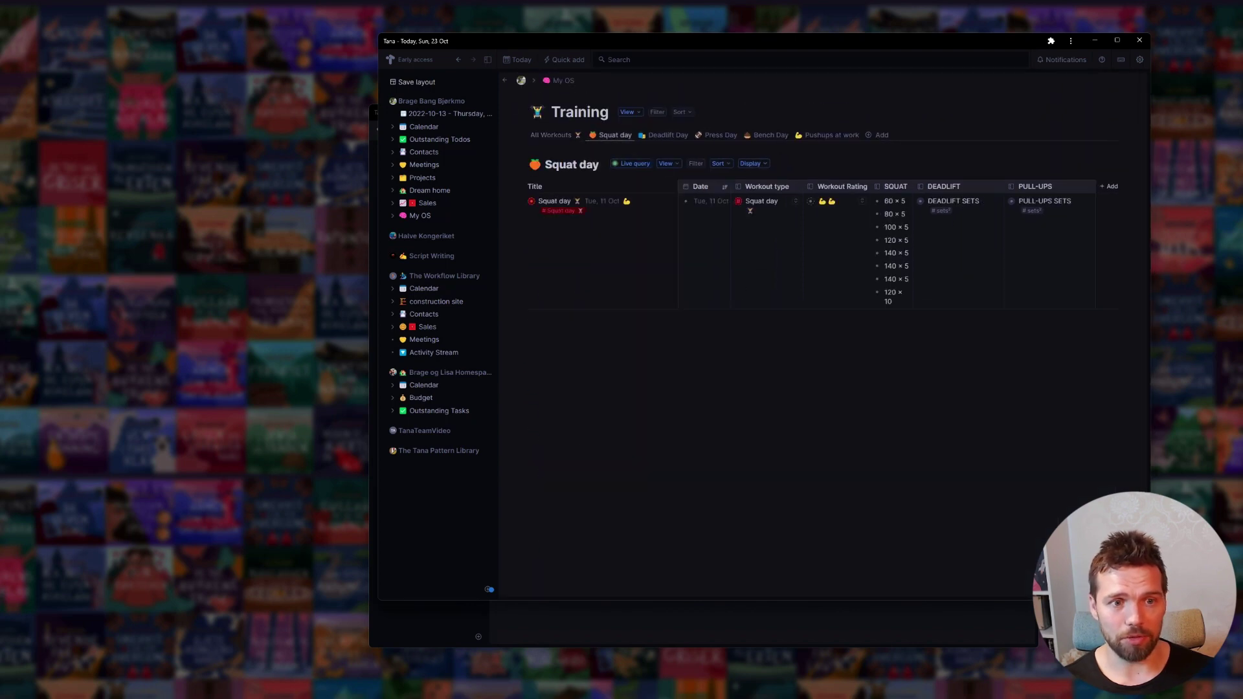
pyautogui.click(664, 136)
pyautogui.click(715, 135)
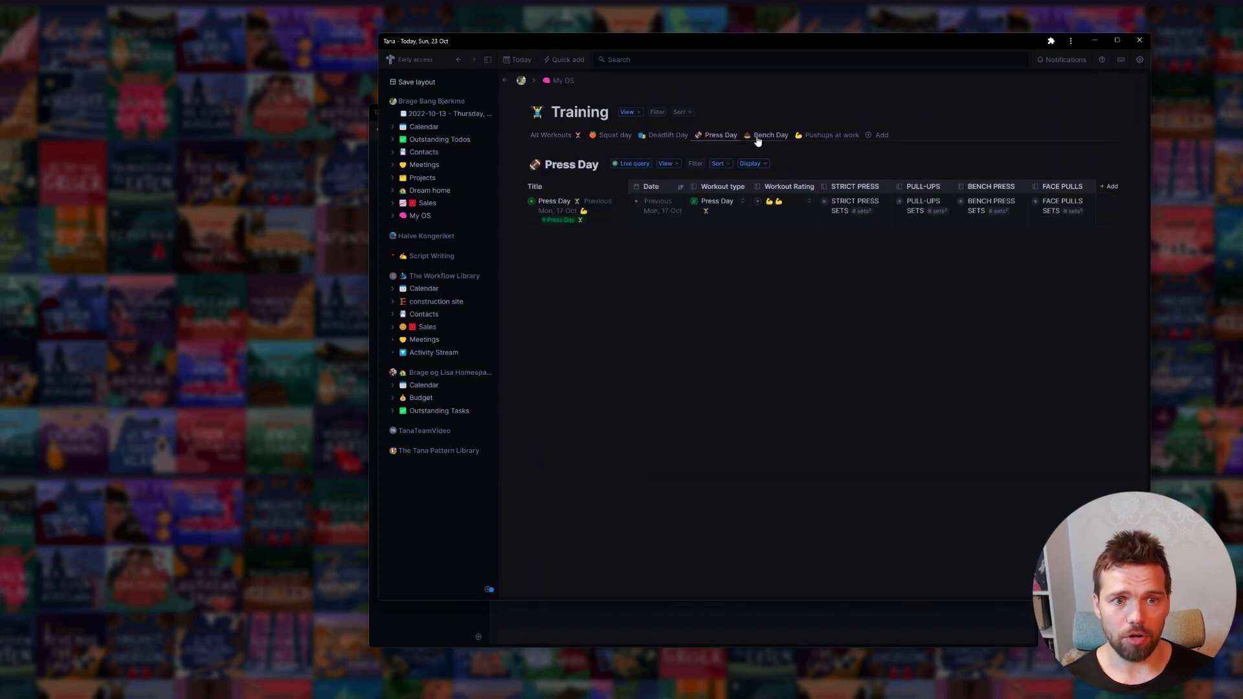
# - Show the Bench Day workouts, inspect their search expression, and return to All Workouts
pyautogui.click(771, 136)
pyautogui.click(633, 164)
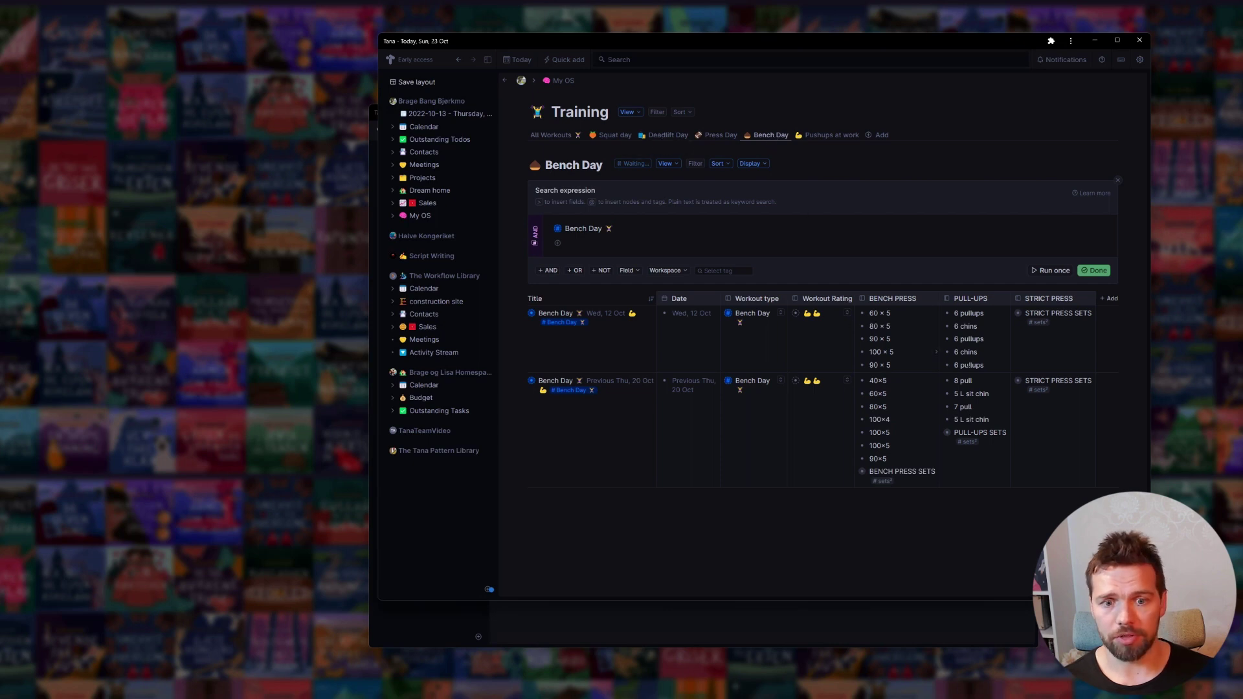
pyautogui.click(551, 138)
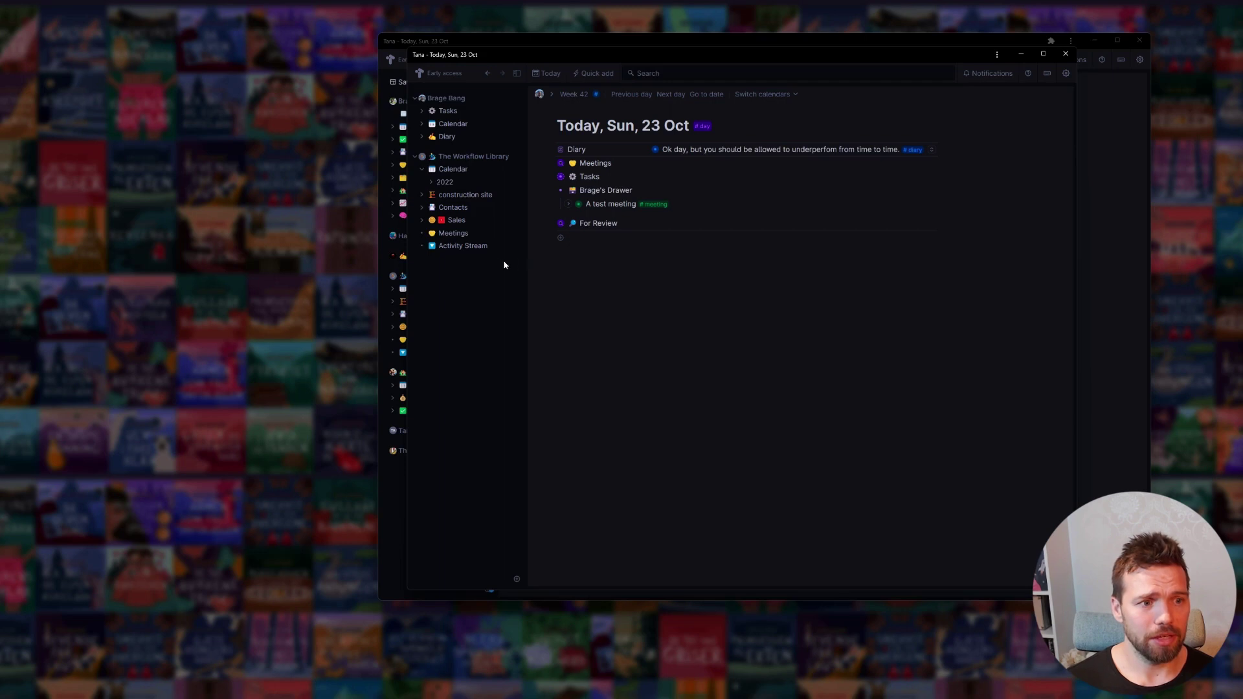
# - Open Sales in The Workflow Library, view the Sales Pipeline board, and switch to Leads
pyautogui.click(460, 221)
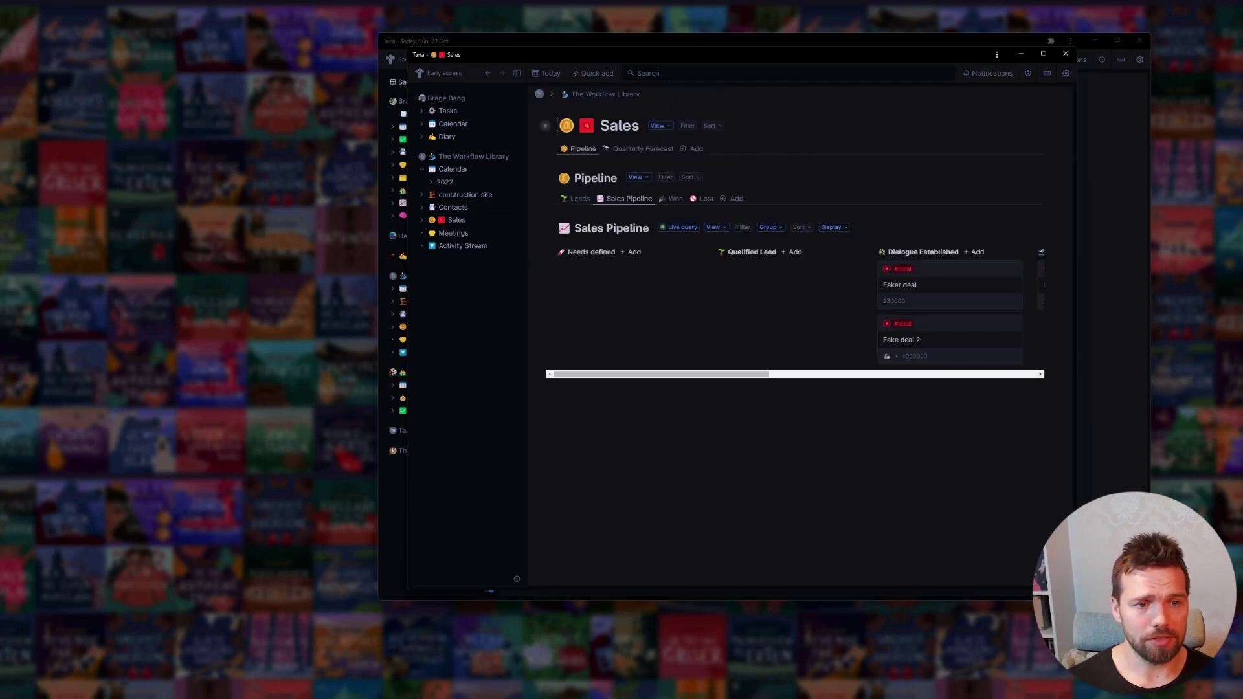
pyautogui.moveTo(684, 376)
pyautogui.mouseDown()
pyautogui.moveTo(781, 377)
pyautogui.moveTo(674, 376)
pyautogui.mouseUp()
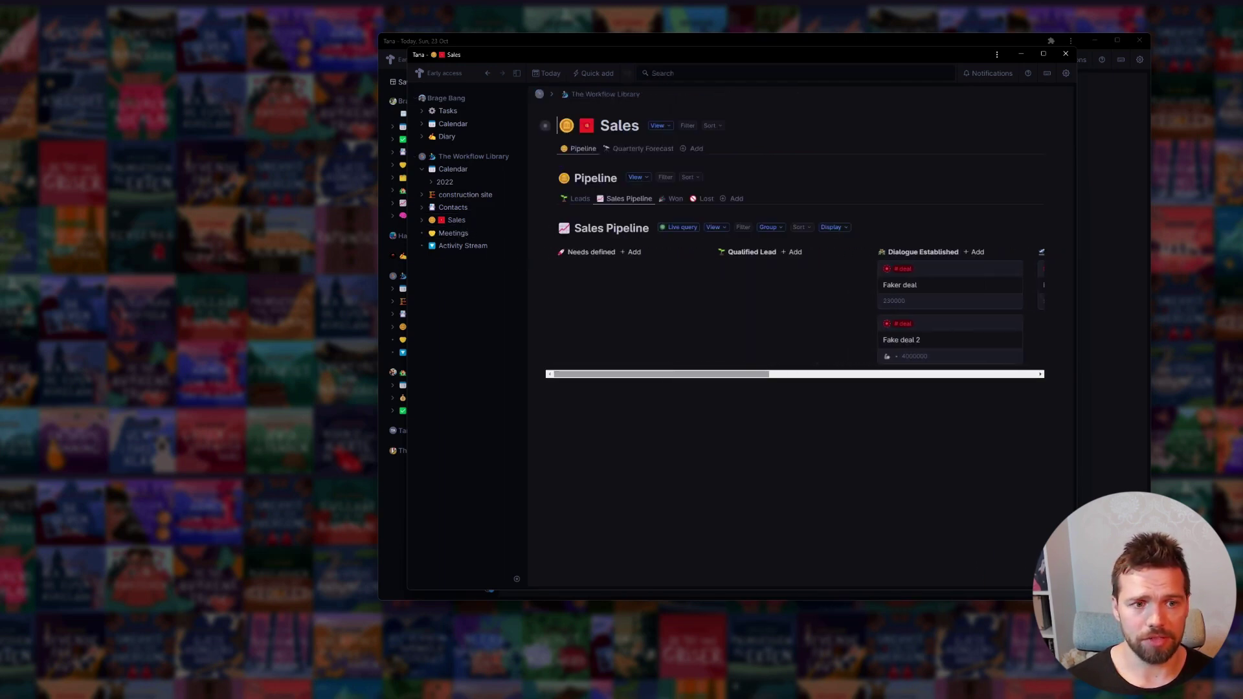
pyautogui.click(579, 201)
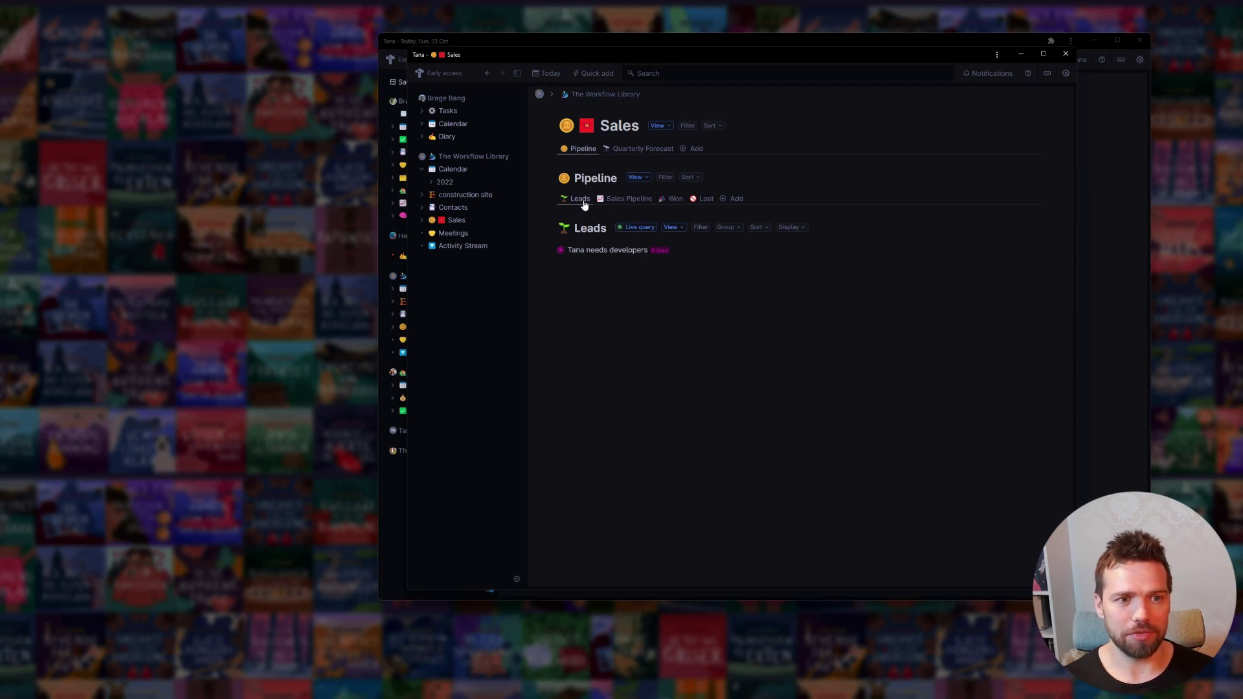
# - Expand the "Tana needs developers" lead to view its fields and Activity for deal, and collapse it again
pyautogui.click(549, 250)
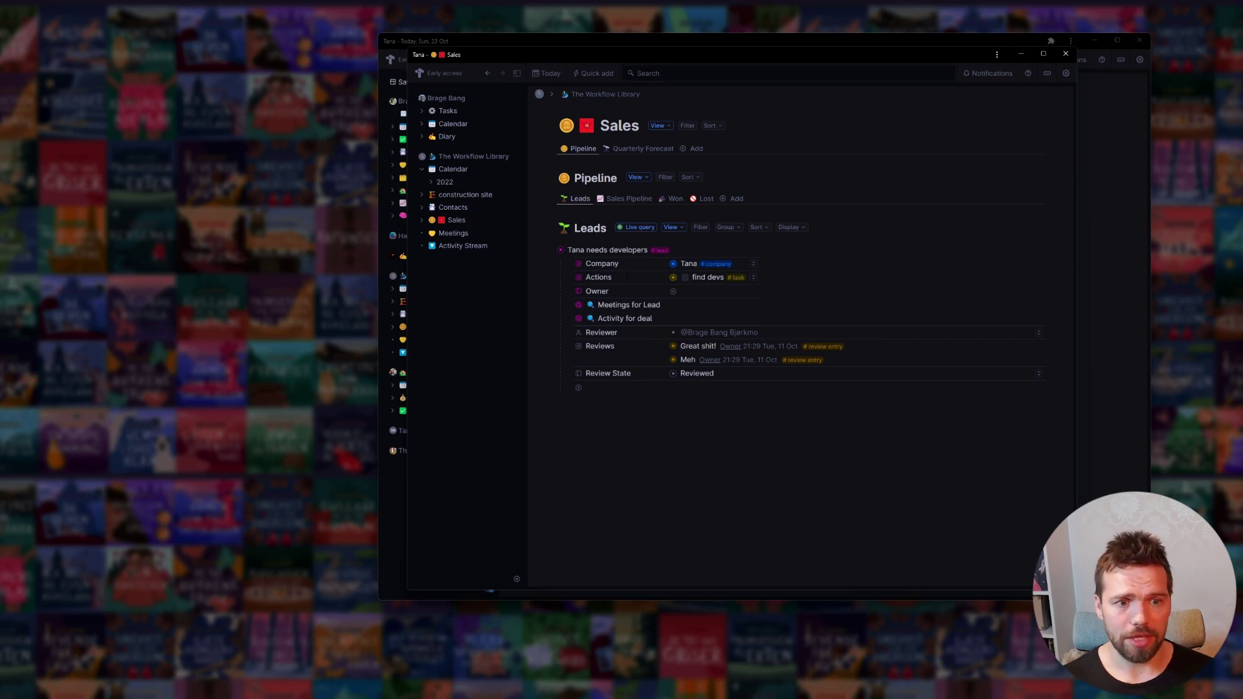
pyautogui.click(627, 278)
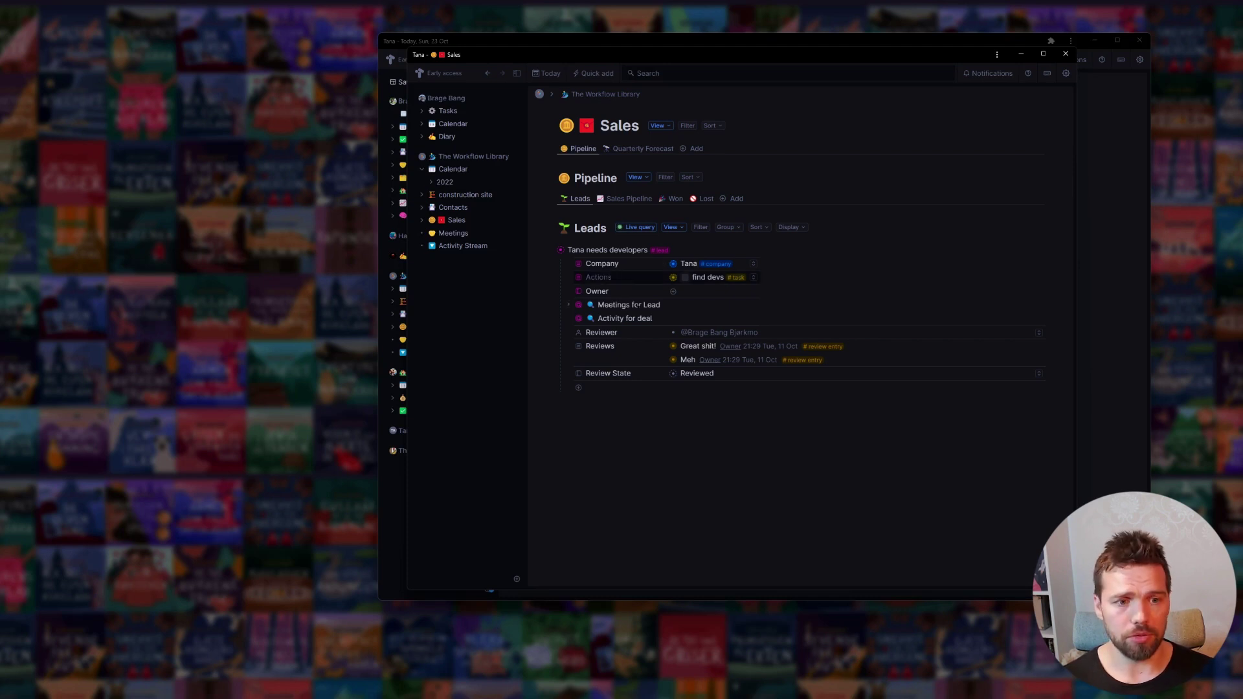
pyautogui.click(635, 305)
pyautogui.click(568, 318)
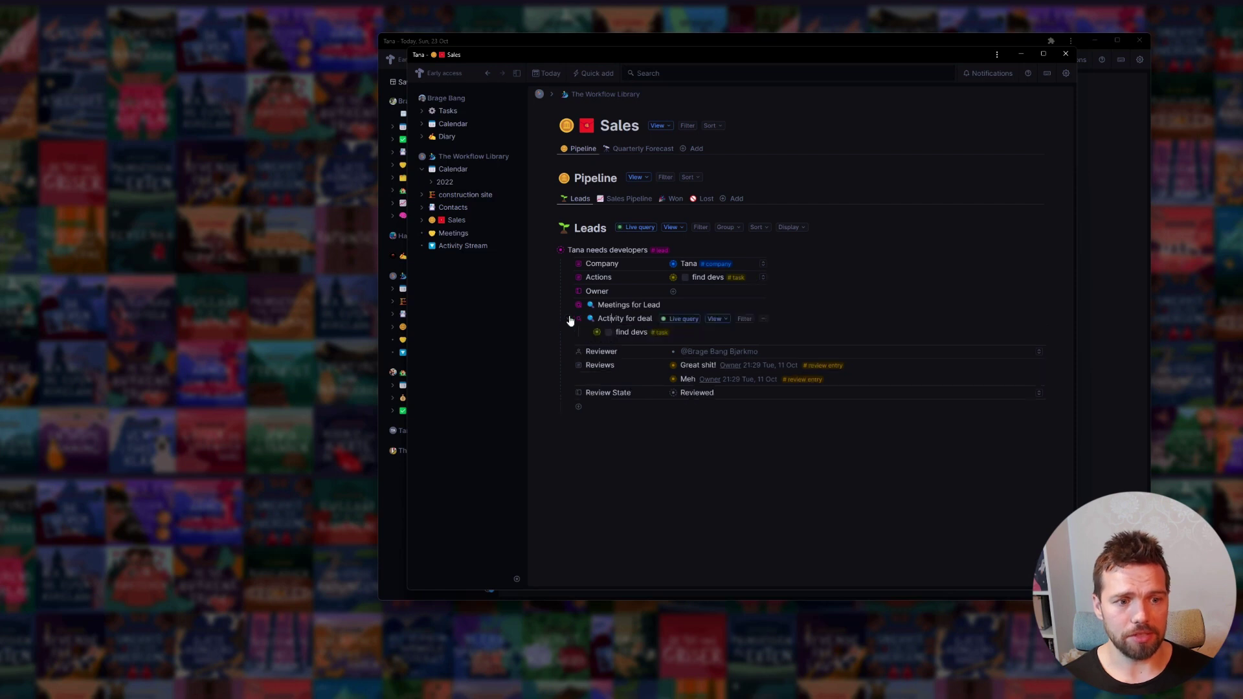
pyautogui.click(552, 251)
# - On the Sales Pipeline board, move the "Fake deal" card from Prospect Qualified to Proposal Sent
pyautogui.click(628, 199)
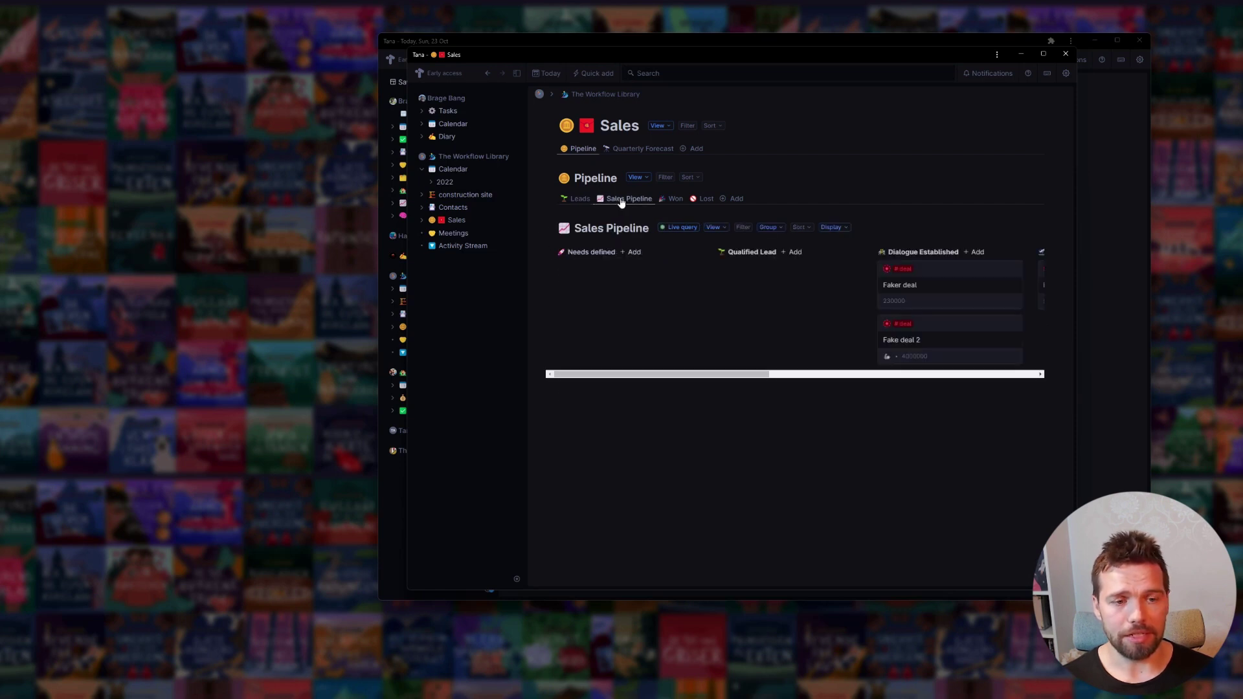
pyautogui.moveTo(673, 374); pyautogui.dragTo(851, 374)
pyautogui.moveTo(709, 269); pyautogui.dragTo(866, 271)
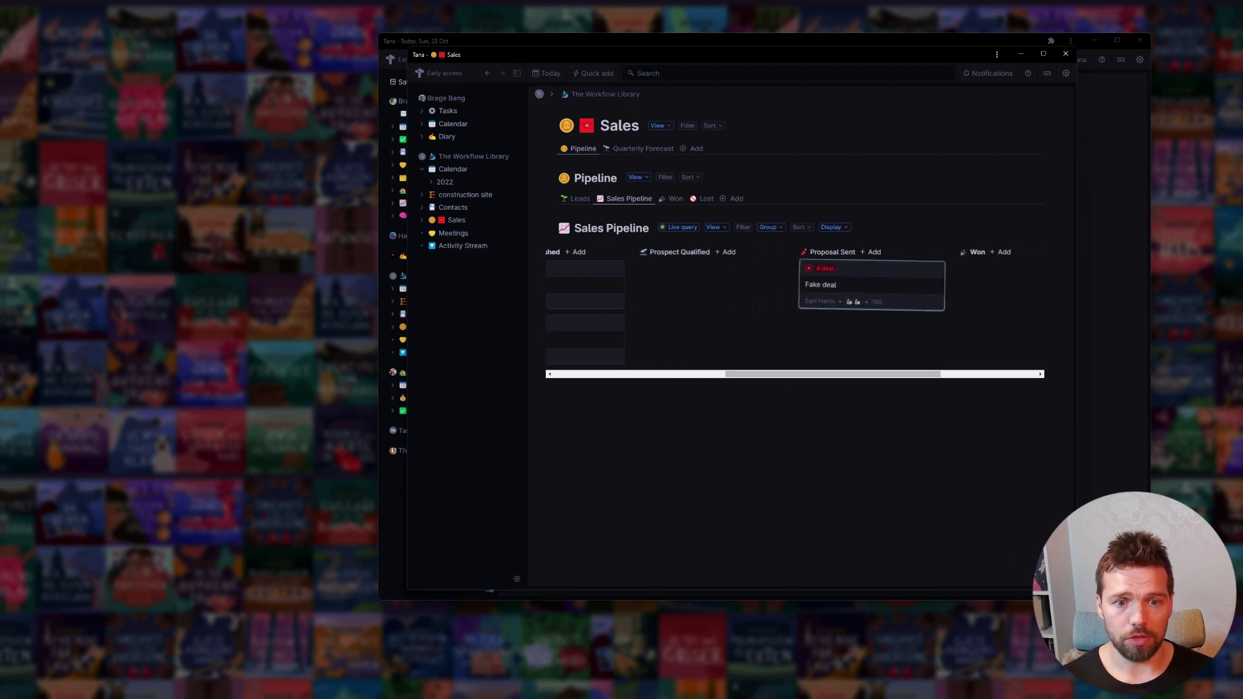
# - Move the "Fake deal" card from Proposal Sent to Won on the Sales Pipeline board and show the Won deals
pyautogui.moveTo(748, 374); pyautogui.dragTo(814, 374)
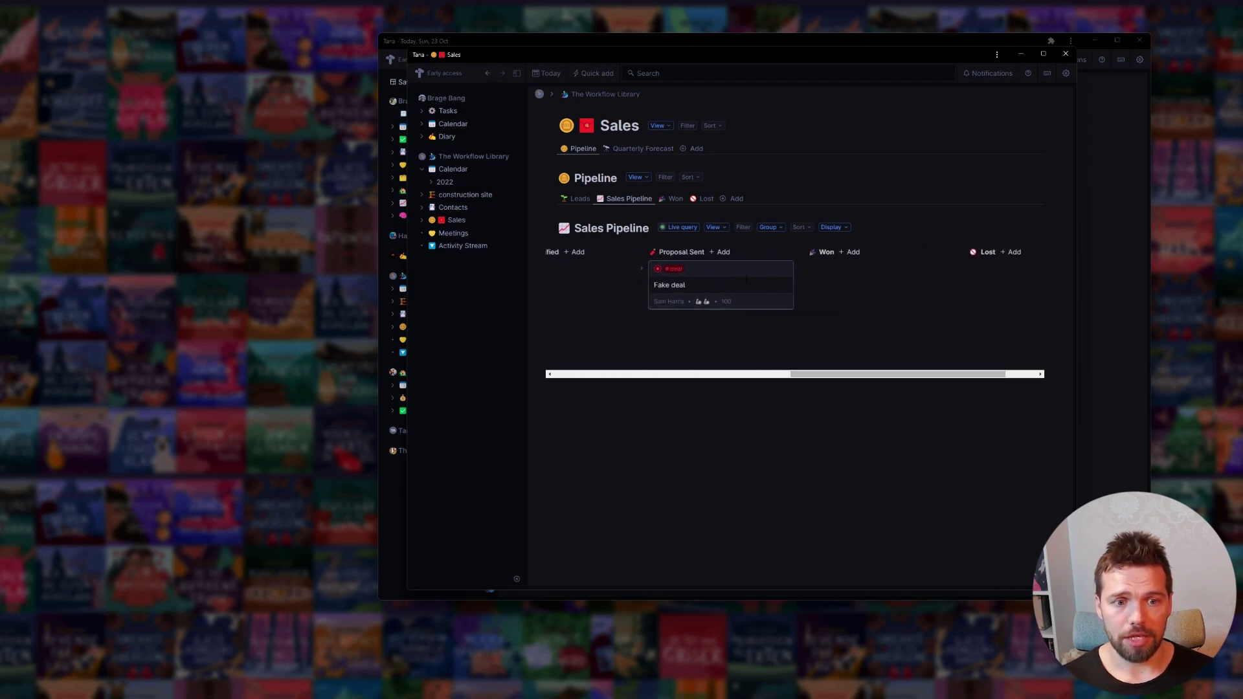
pyautogui.moveTo(757, 269); pyautogui.dragTo(950, 252)
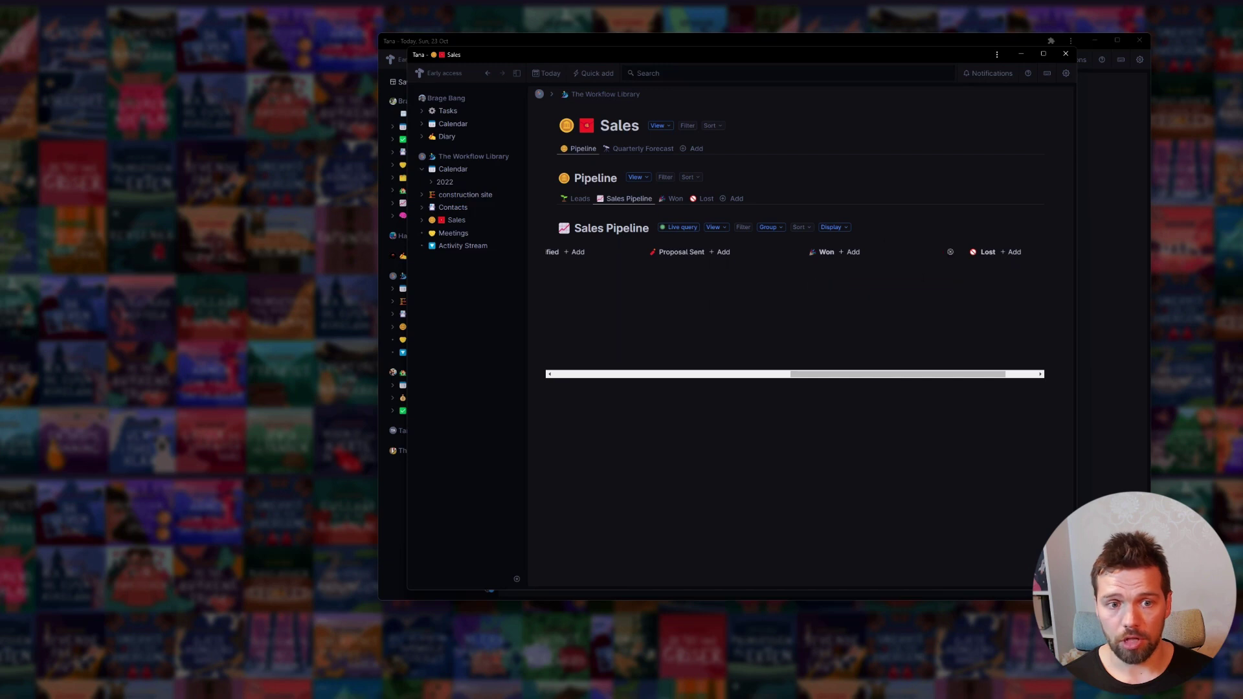
pyautogui.click(674, 199)
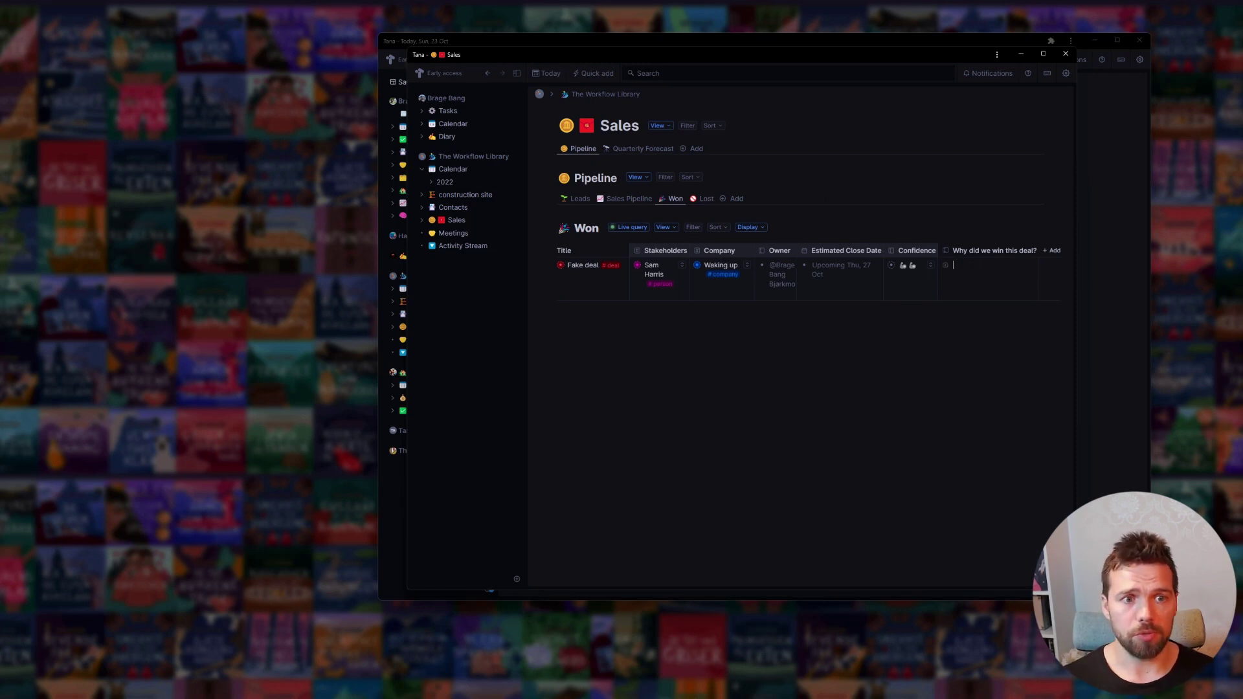
# - Show the Quarterly Forecast in Sales and inspect its search expression with the Estimated Close Date conditions
pyautogui.click(648, 150)
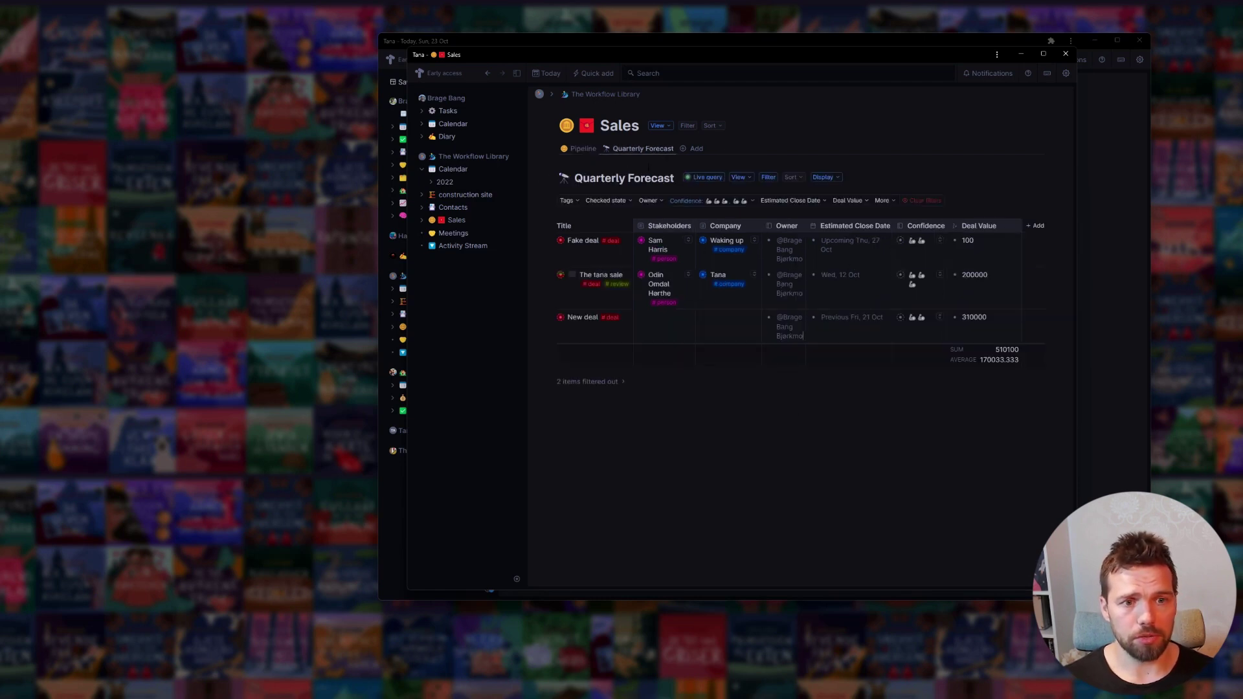
pyautogui.click(705, 177)
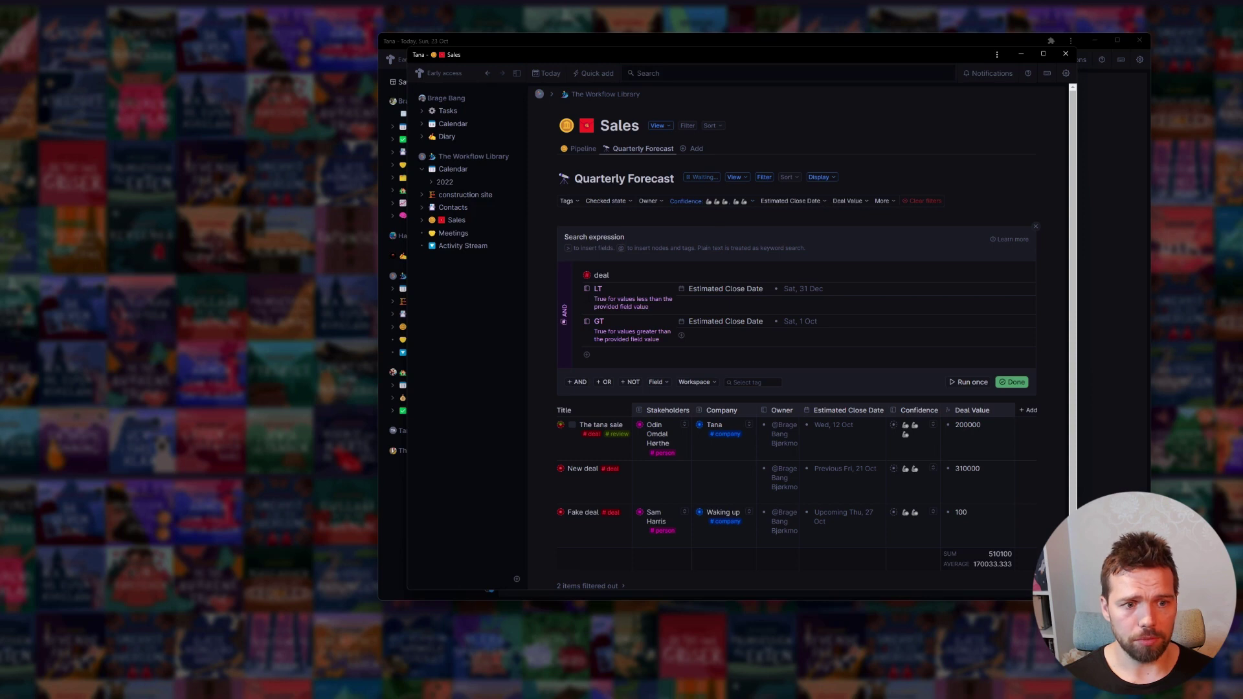
pyautogui.click(811, 293)
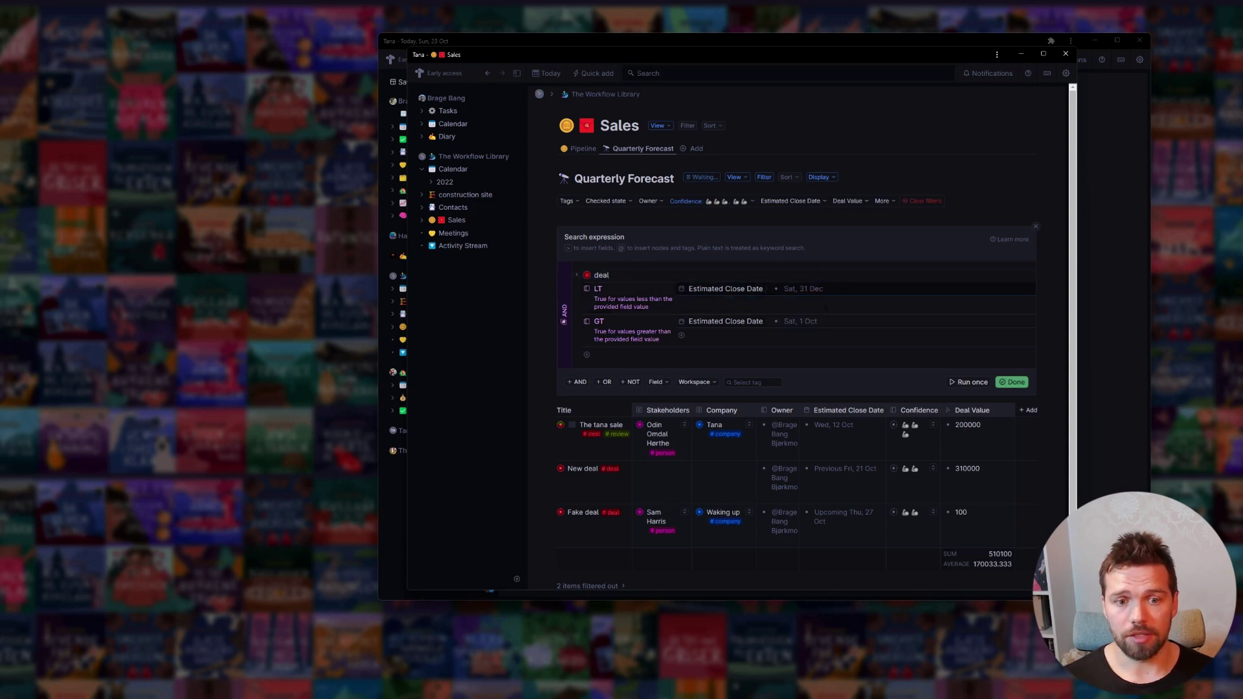
pyautogui.click(1012, 382)
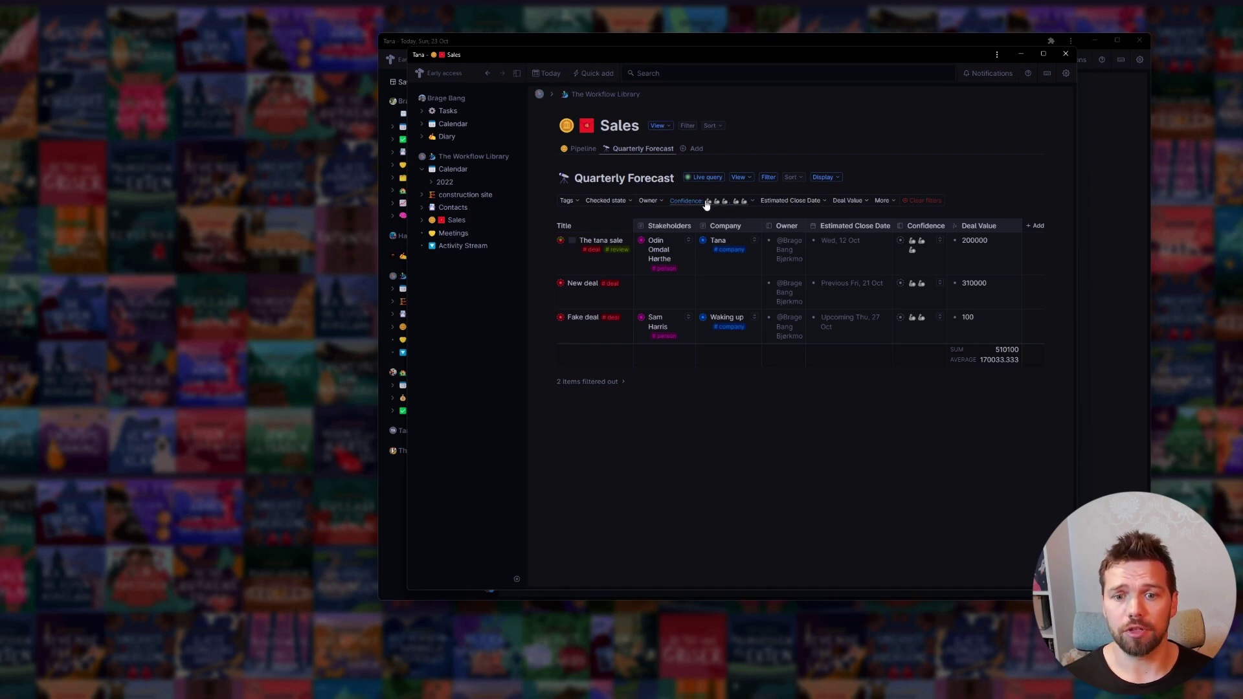
pyautogui.click(973, 317)
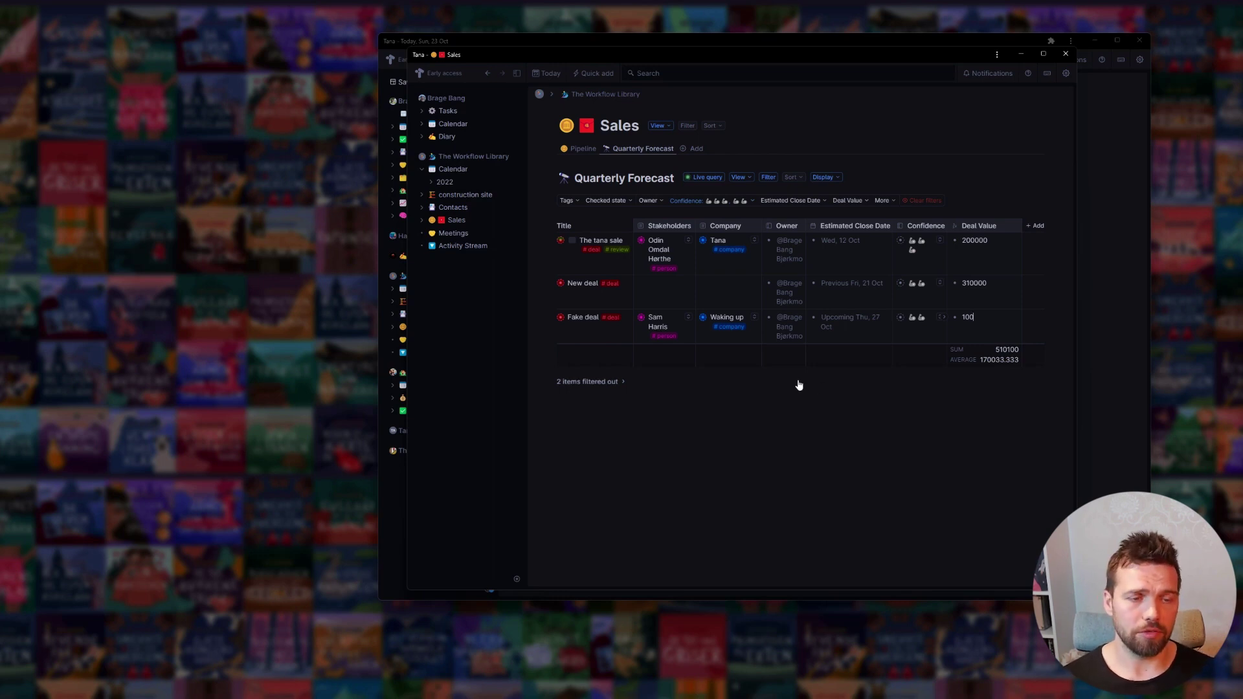
# - Go to today's page, expand For Review, Tasks and Meetings to view them, and collapse all sections except For Review
pyautogui.click(547, 73)
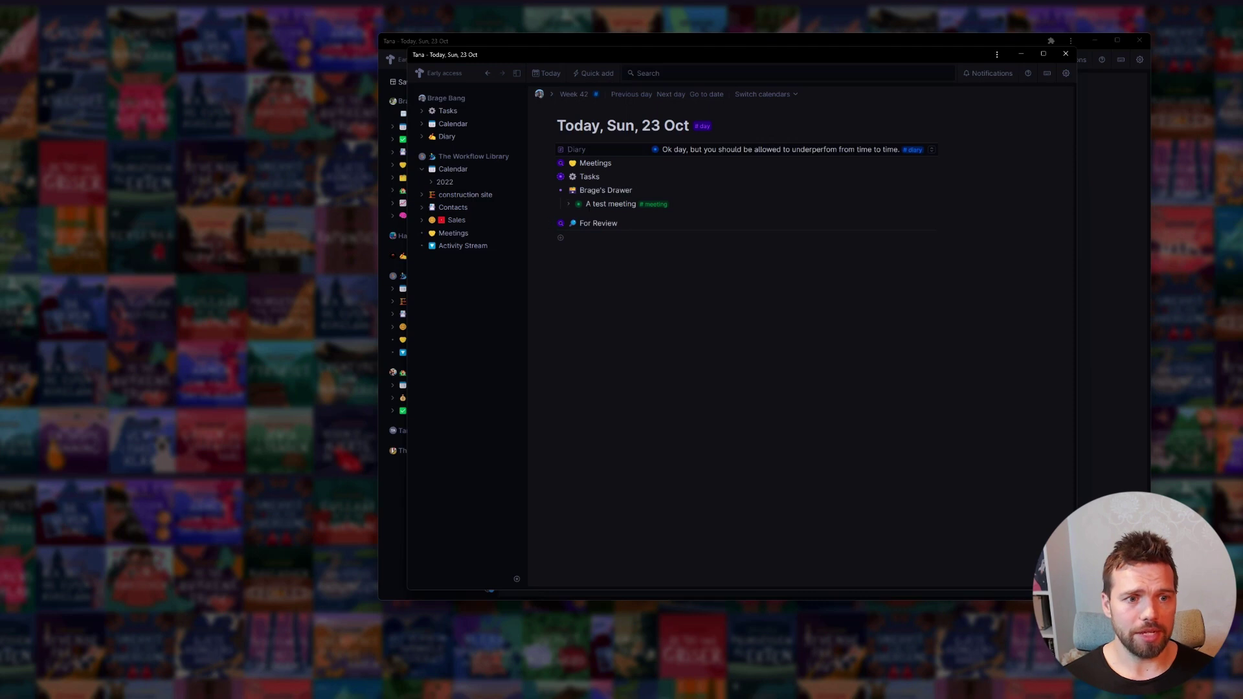
pyautogui.click(550, 223)
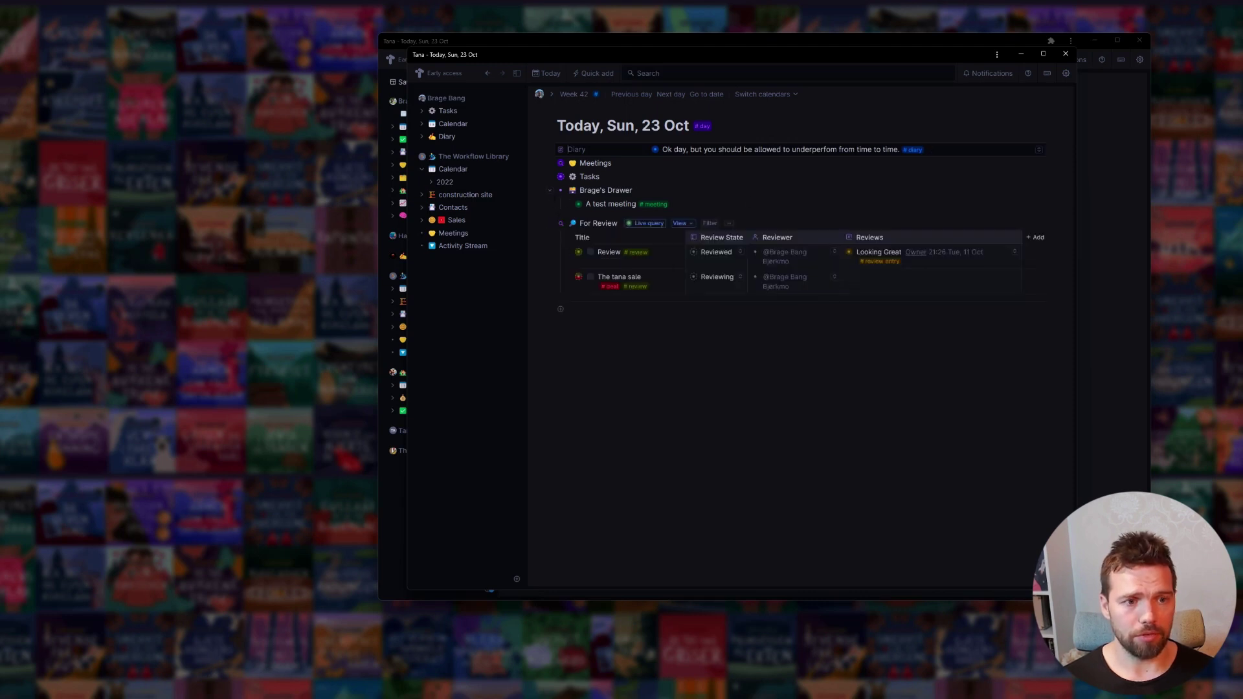
pyautogui.click(549, 177)
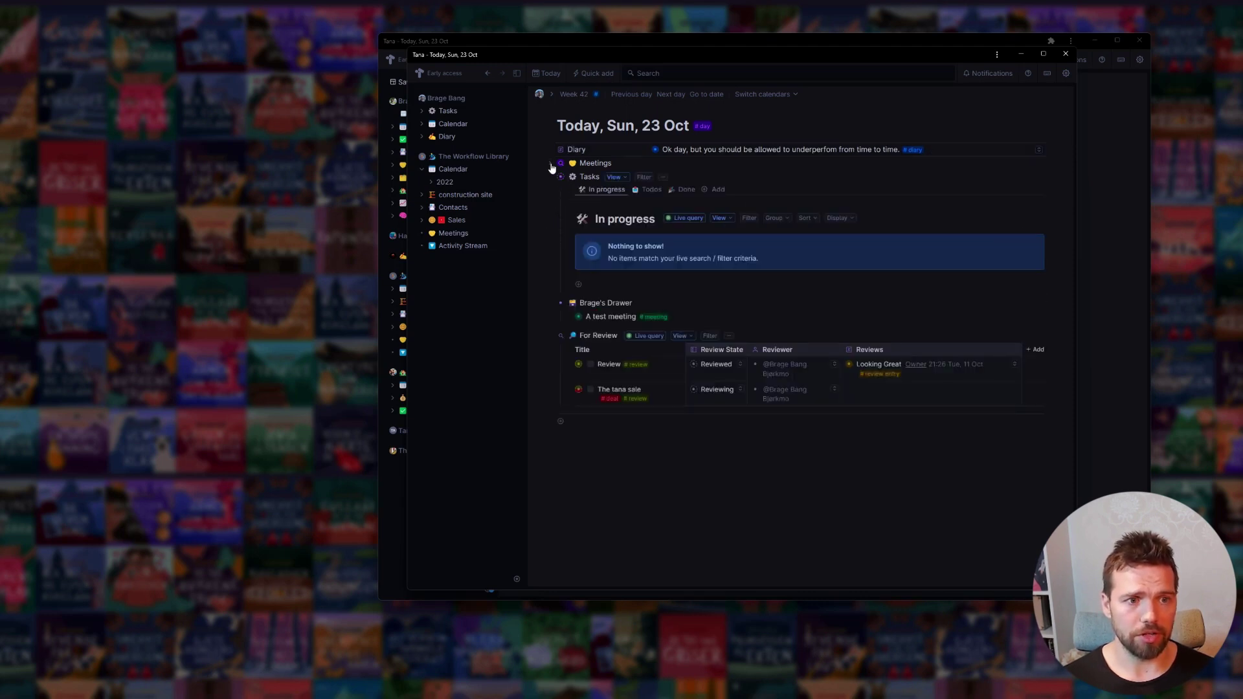
pyautogui.click(550, 163)
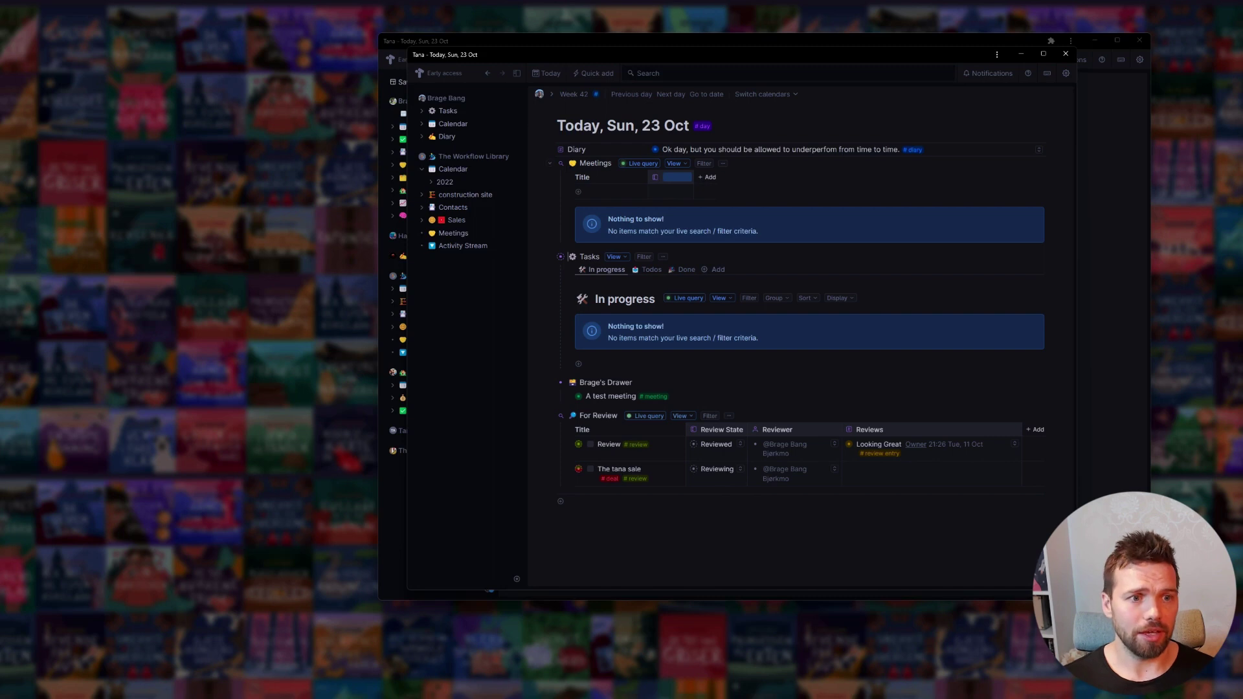
pyautogui.click(551, 163)
pyautogui.click(551, 177)
pyautogui.click(550, 190)
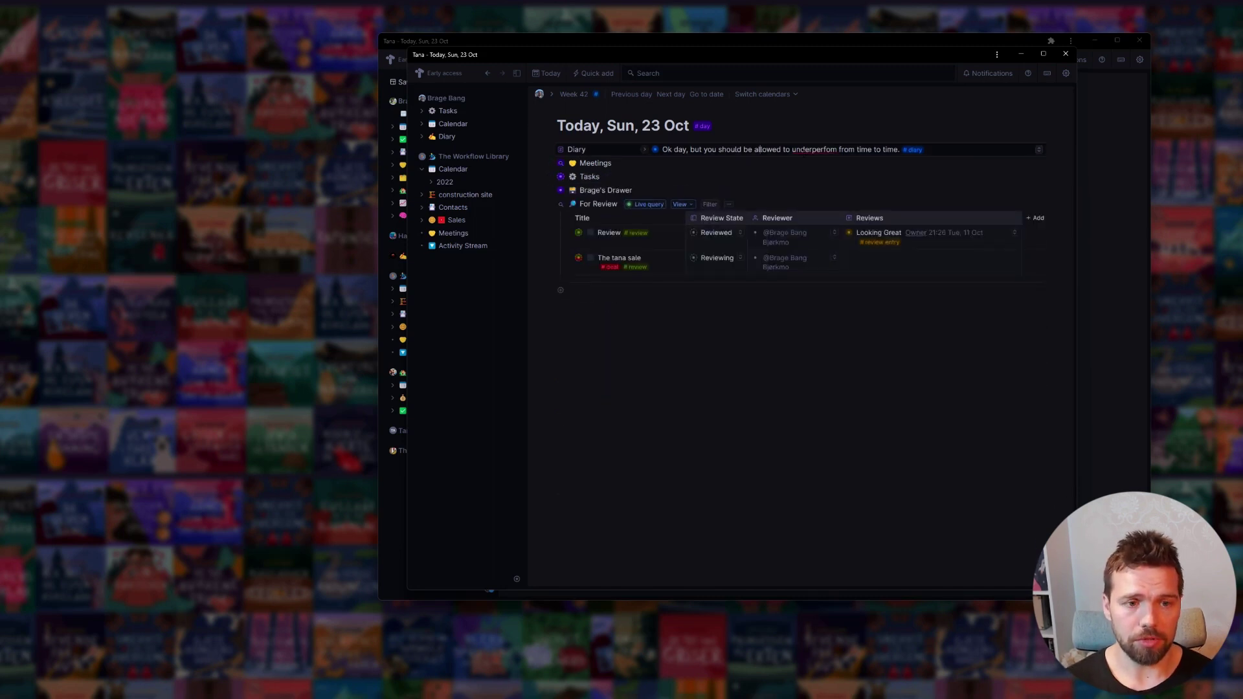
# - Expand today's diary entry to view its Cover Image, Productivity and Fun fields
pyautogui.hotkey('ctrl', 'Down')
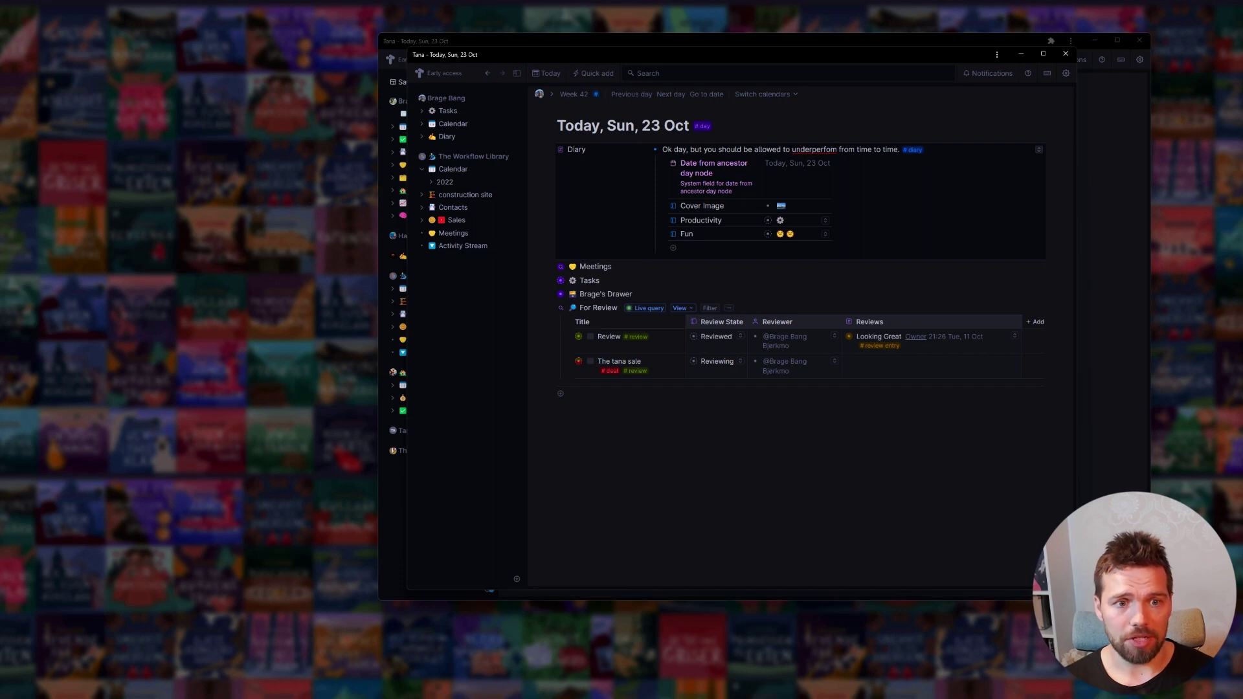
pyautogui.press('Down')
pyautogui.press('Down')
pyautogui.press('Down')
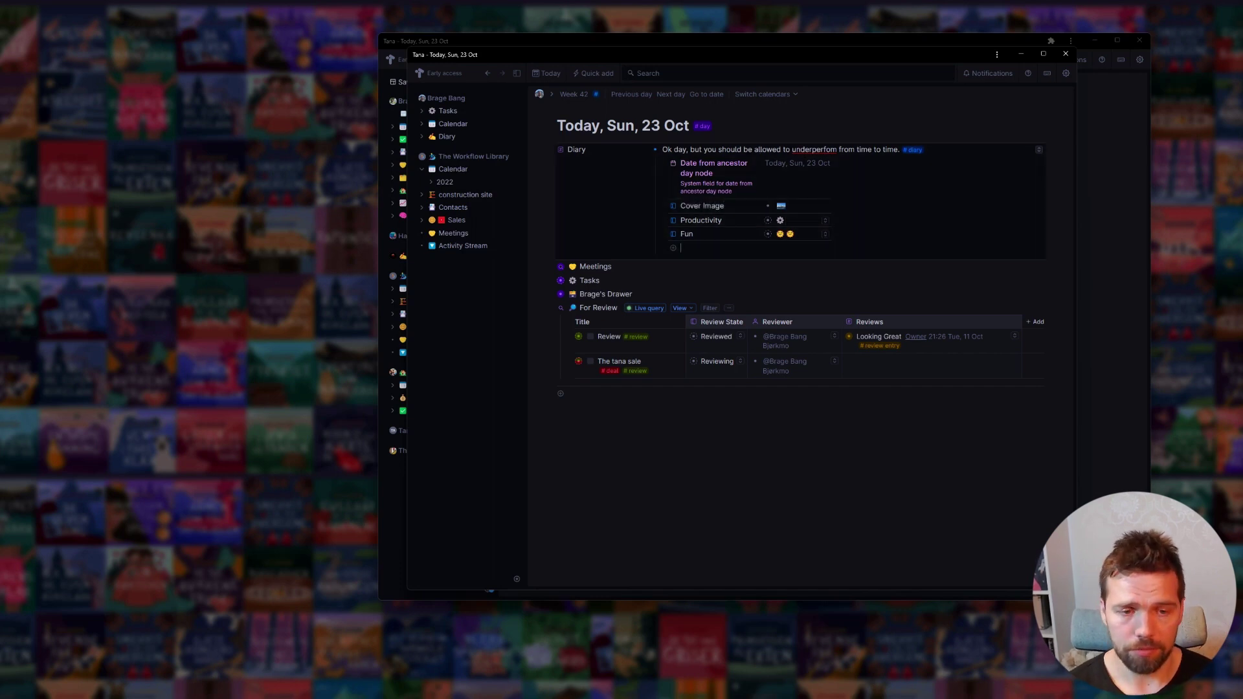
# - Open the Diary collection from the entry's #diary tag and look through the diary cards
pyautogui.click(914, 150)
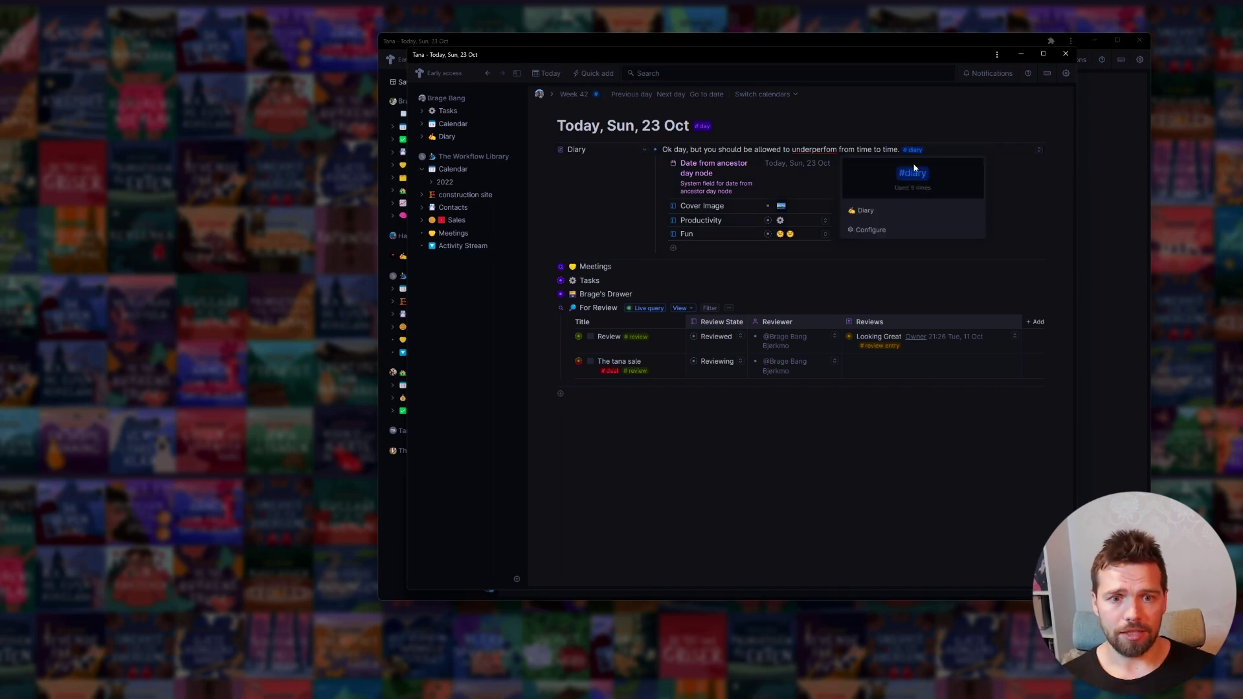
pyautogui.click(875, 211)
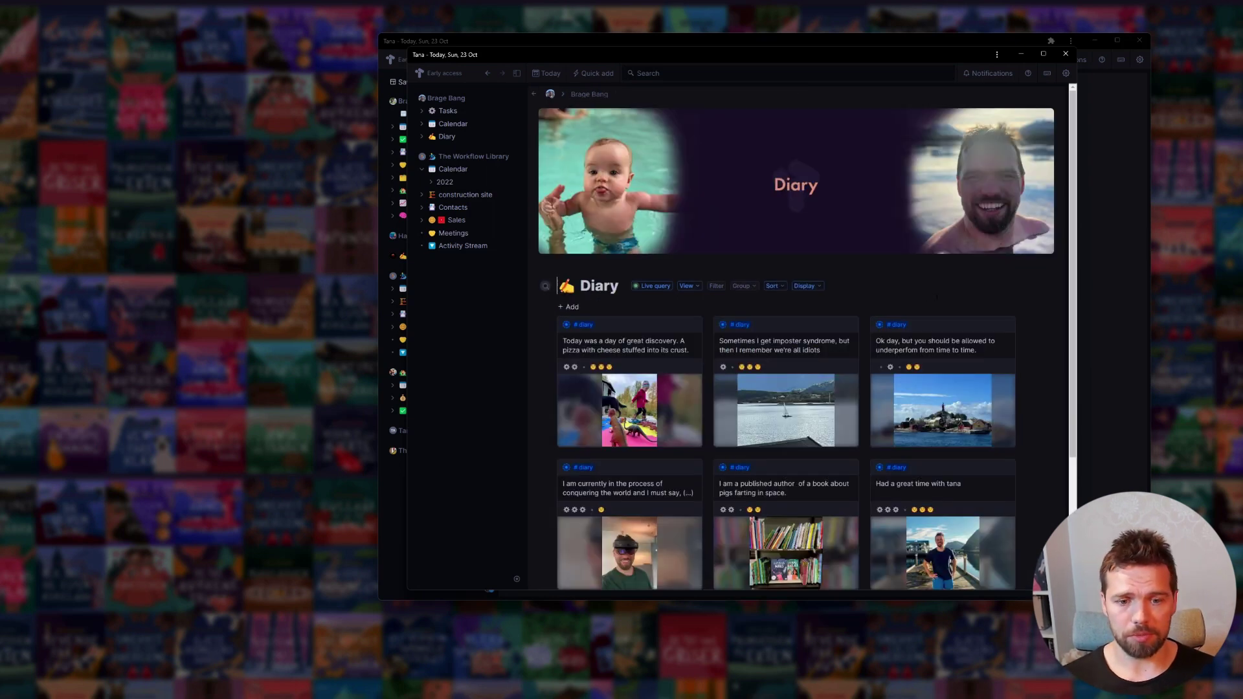
pyautogui.moveTo(1079, 332)
pyautogui.mouseDown()
pyautogui.moveTo(1057, 336)
pyautogui.moveTo(1079, 330)
pyautogui.mouseUp()
pyautogui.scroll(-3, 1078, 330)
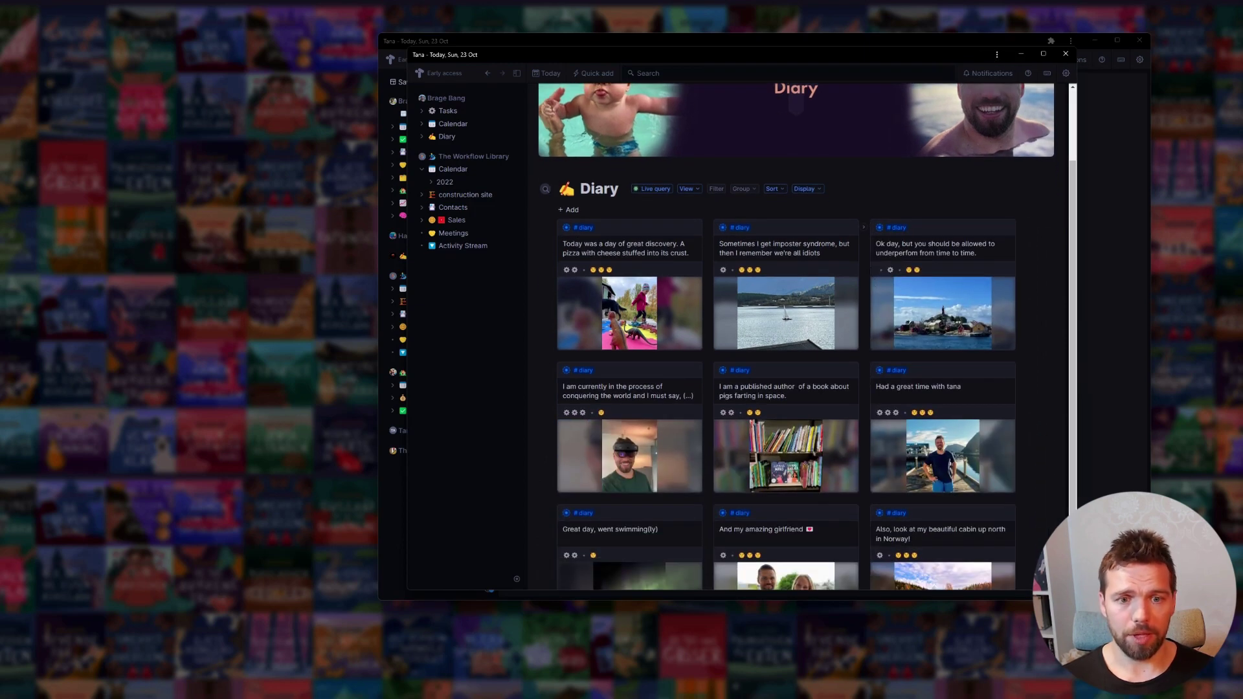
pyautogui.scroll(3, 807, 336)
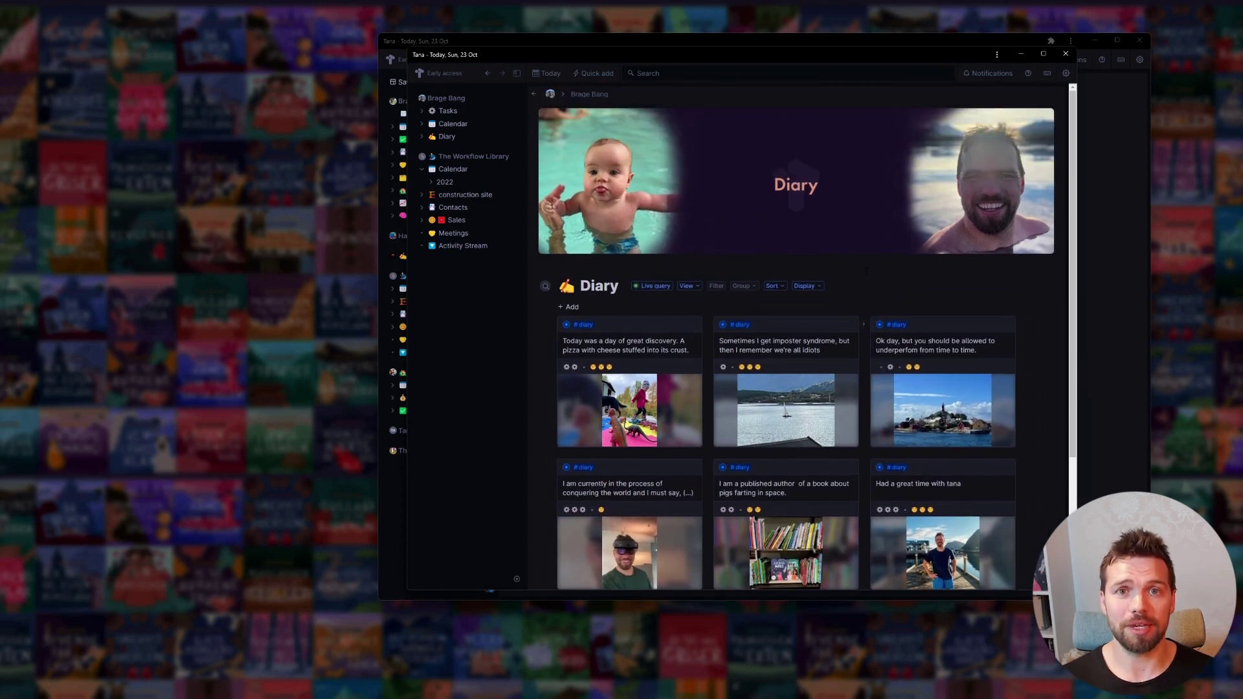
pyautogui.scroll(-5, 866, 271)
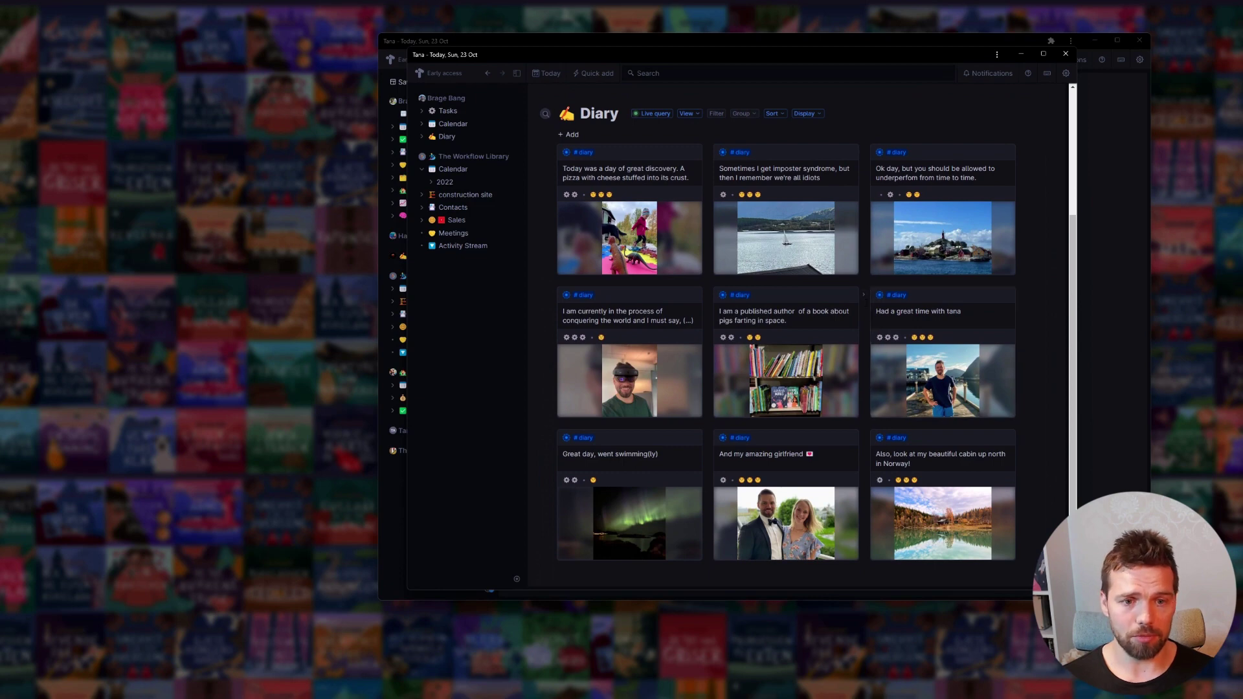
pyautogui.scroll(5, 867, 271)
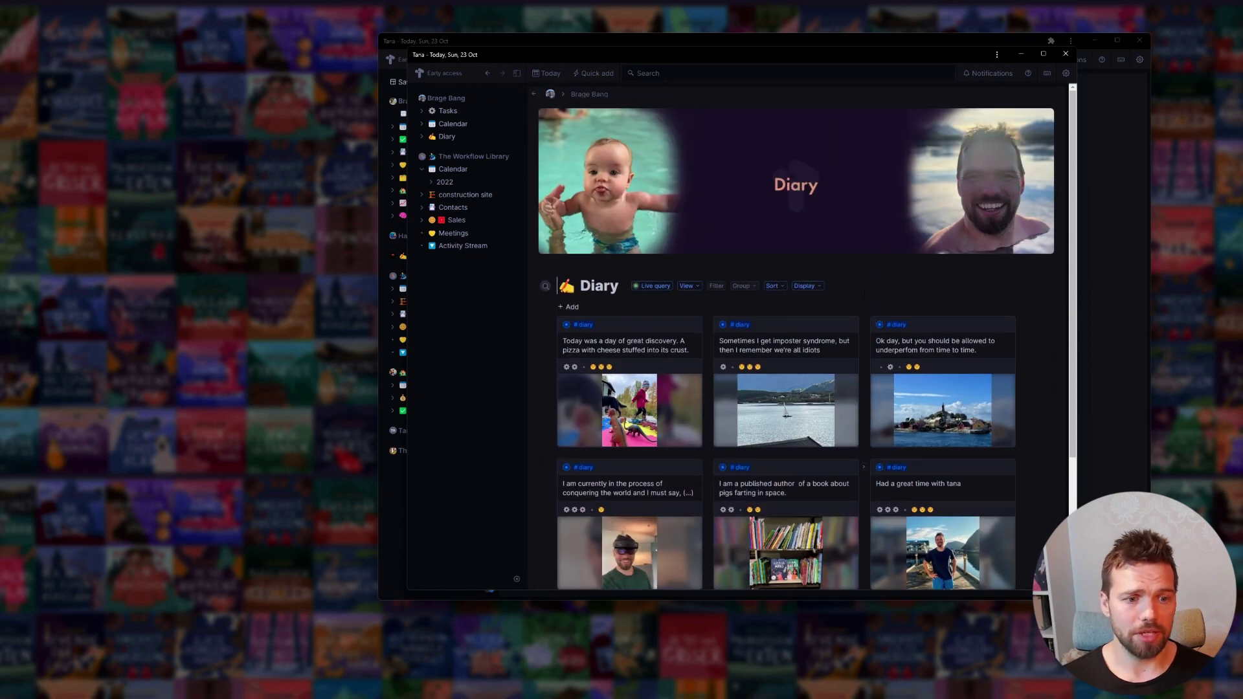
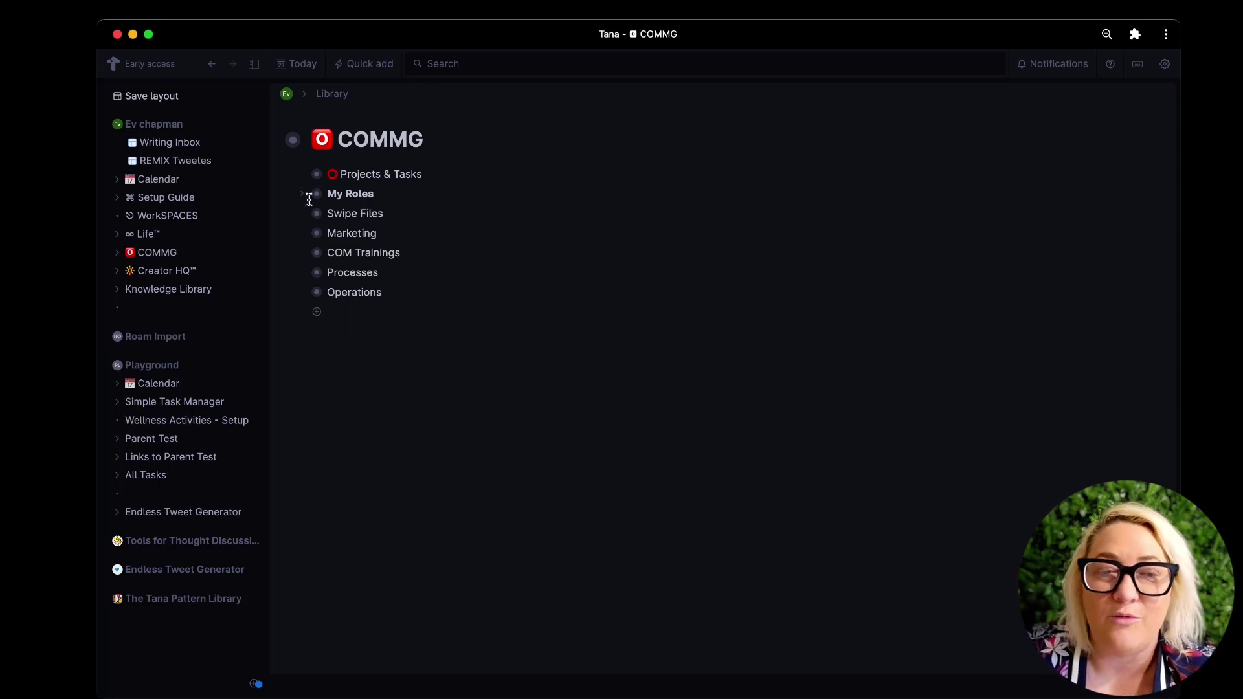
# - Expand Projects & Tasks in COMMG, show the Projects Board, and check its view and group-by-field options
pyautogui.click(302, 174)
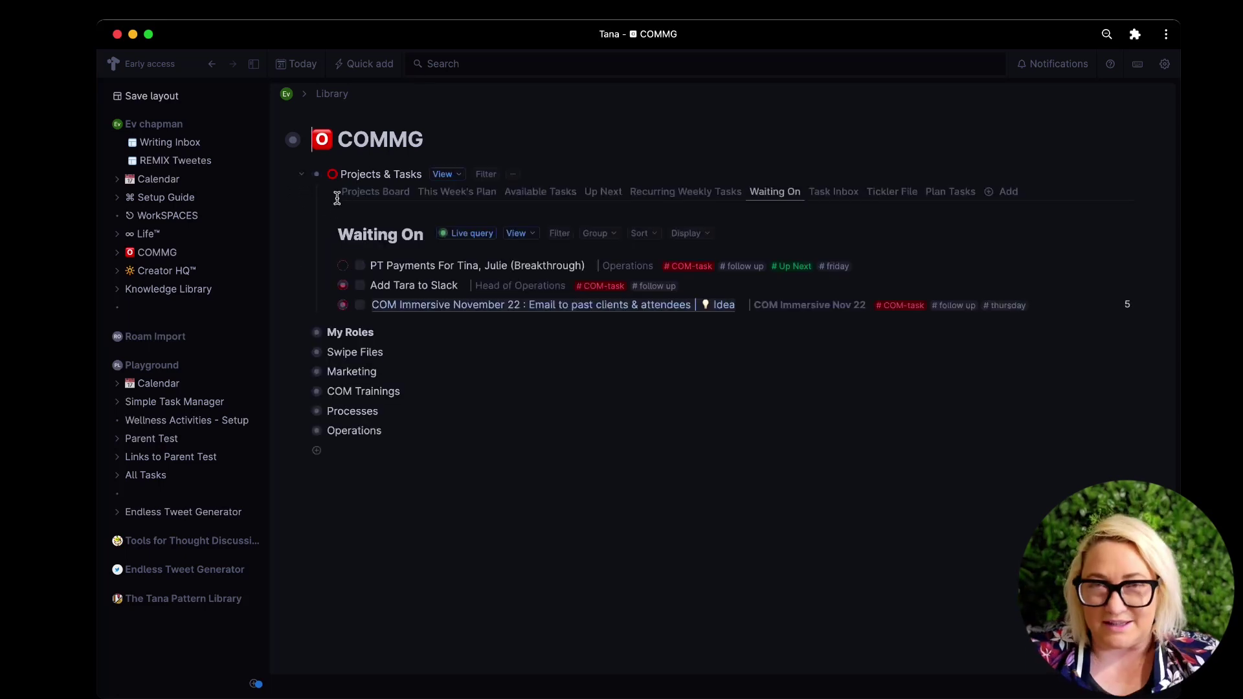
pyautogui.click(379, 194)
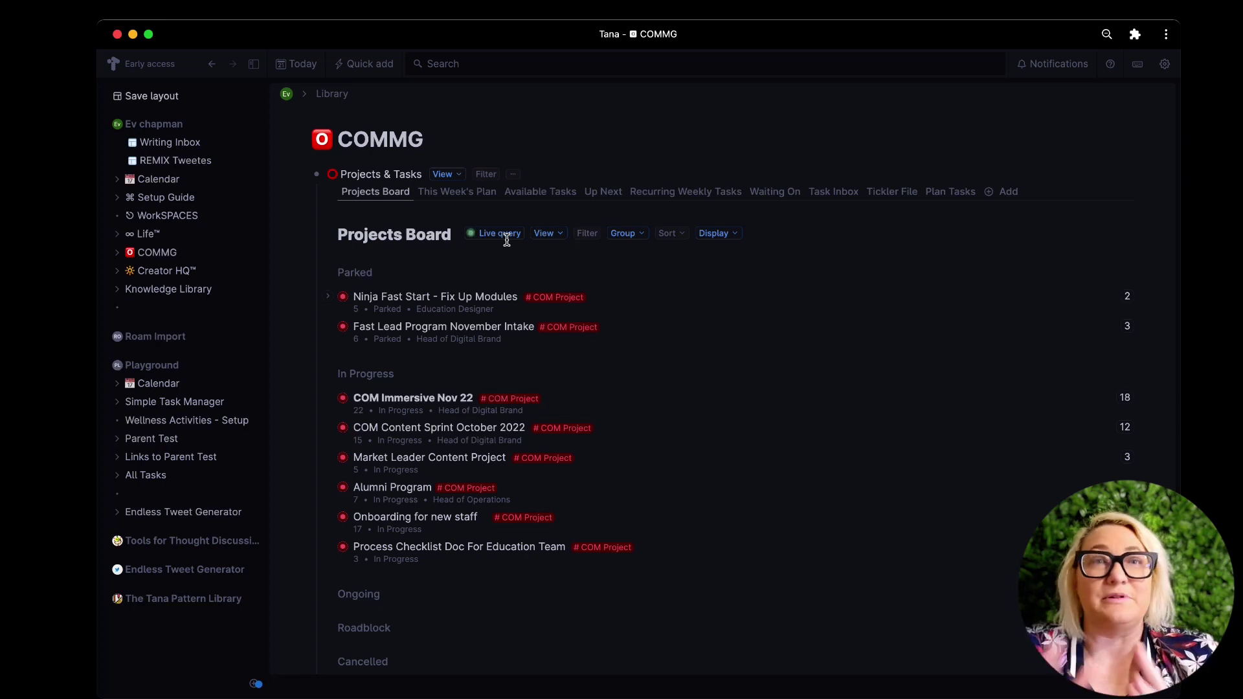
pyautogui.click(547, 235)
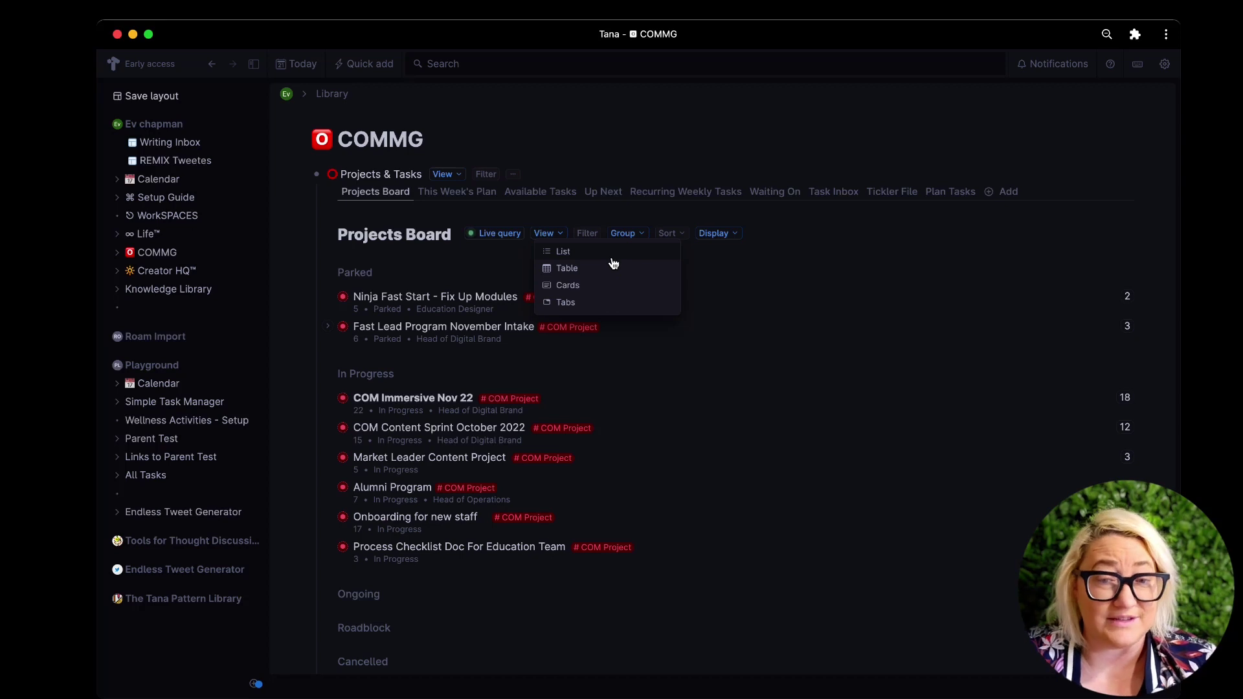
pyautogui.click(635, 236)
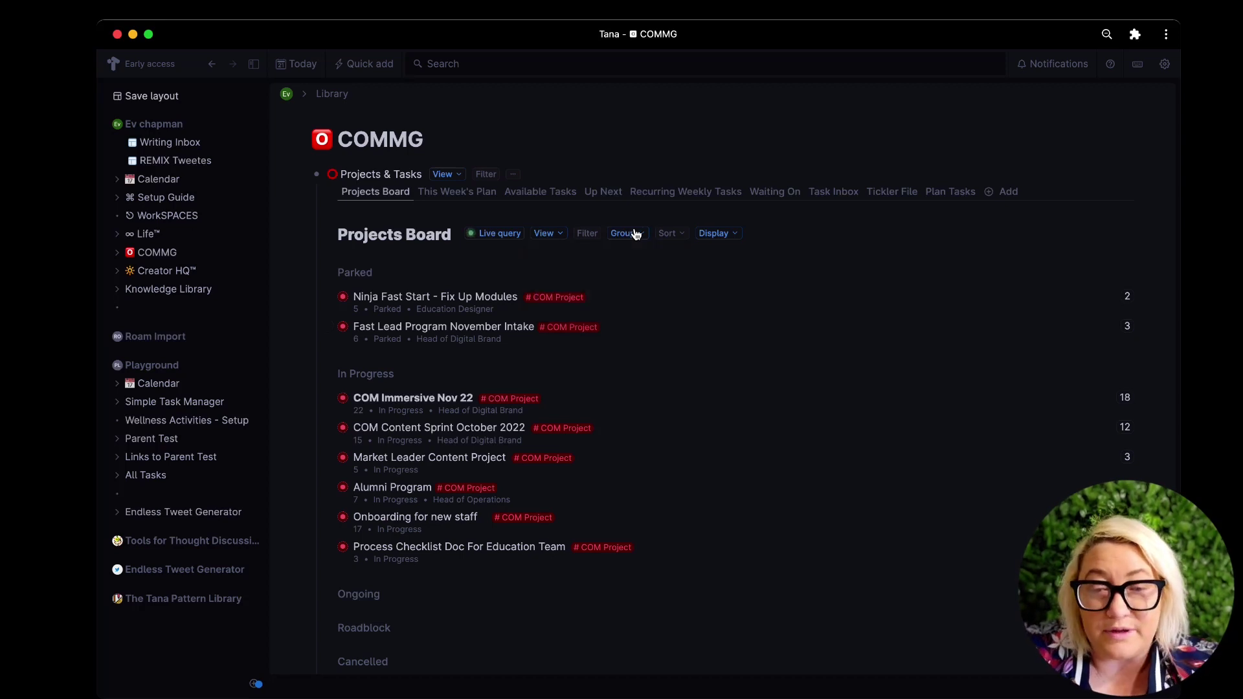
pyautogui.click(635, 240)
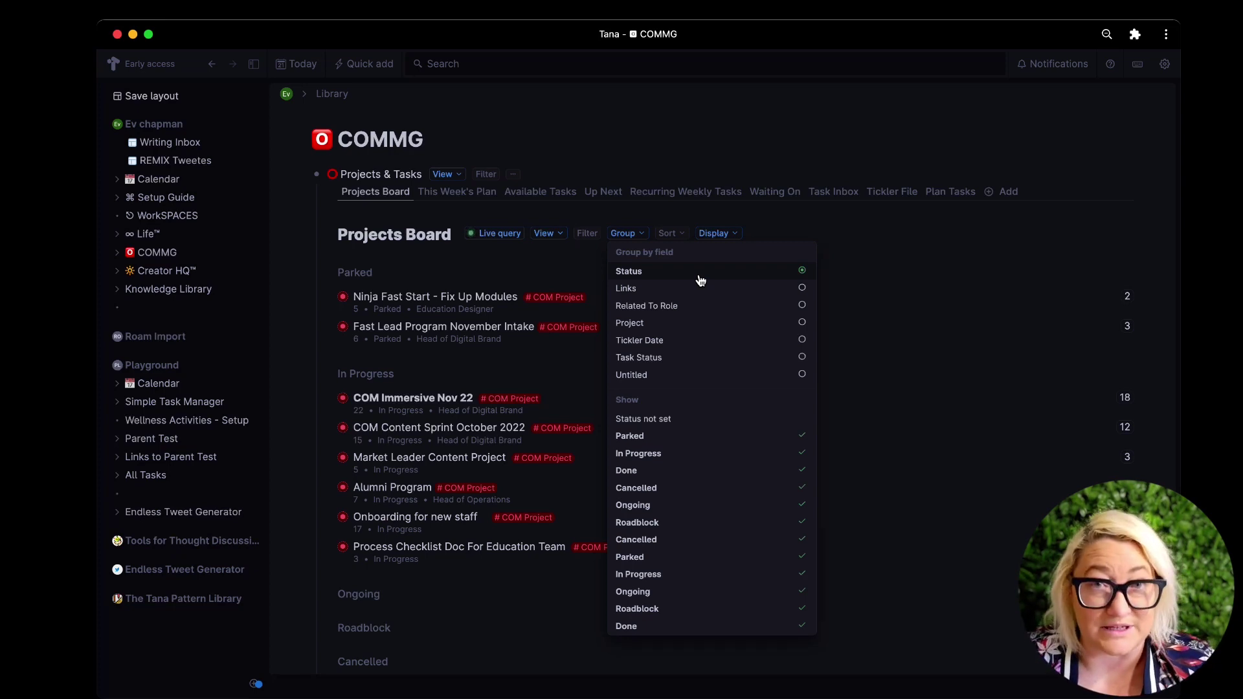
pyautogui.click(735, 152)
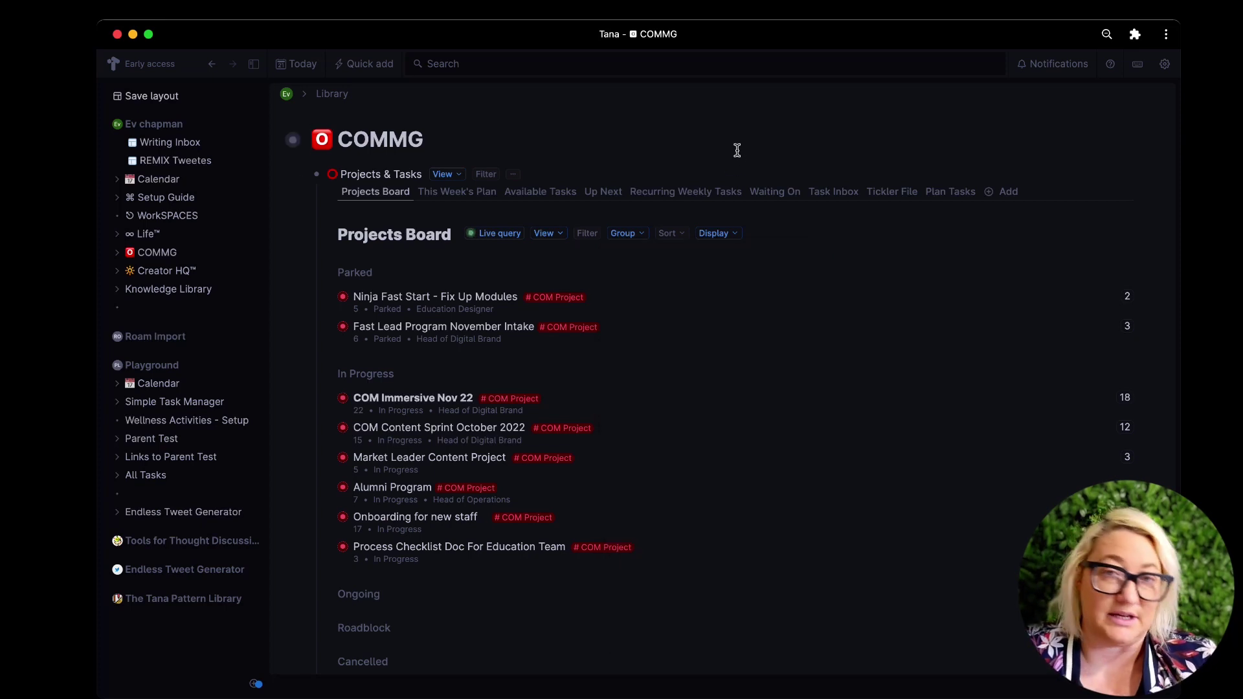
# - Open the configuration of the #COM Project tag from the "Ninja Fast Start - Fix Up Modules" project
pyautogui.click(553, 297)
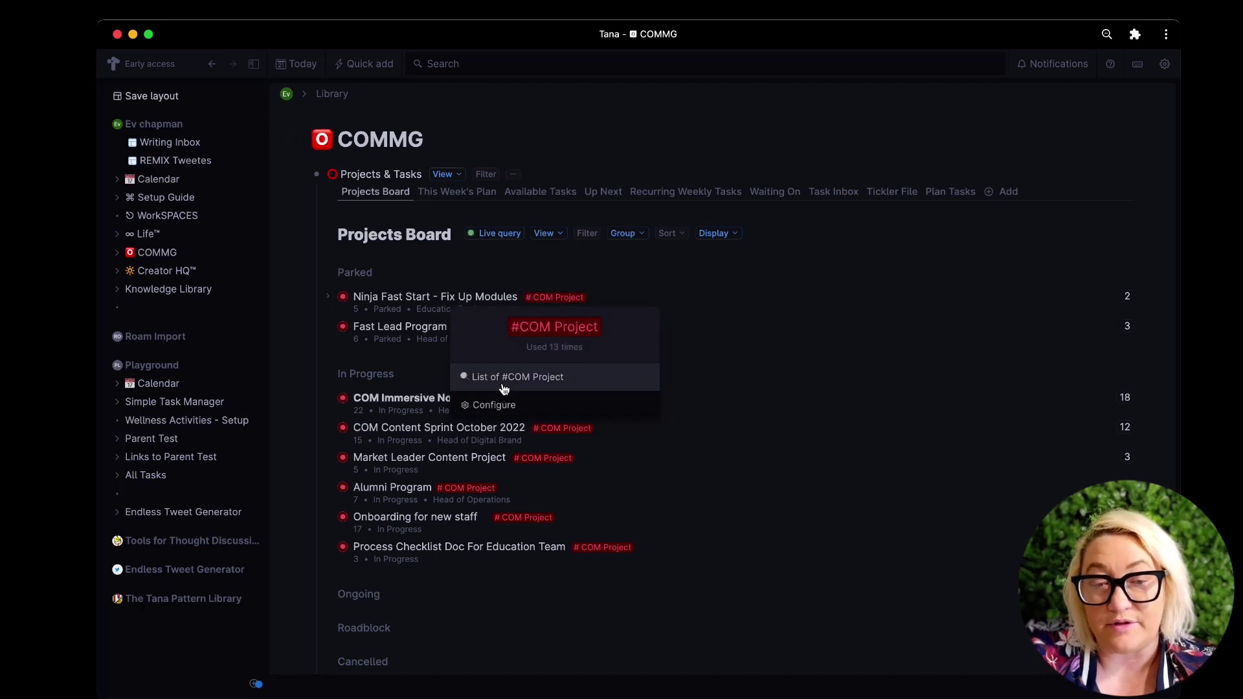
pyautogui.click(496, 406)
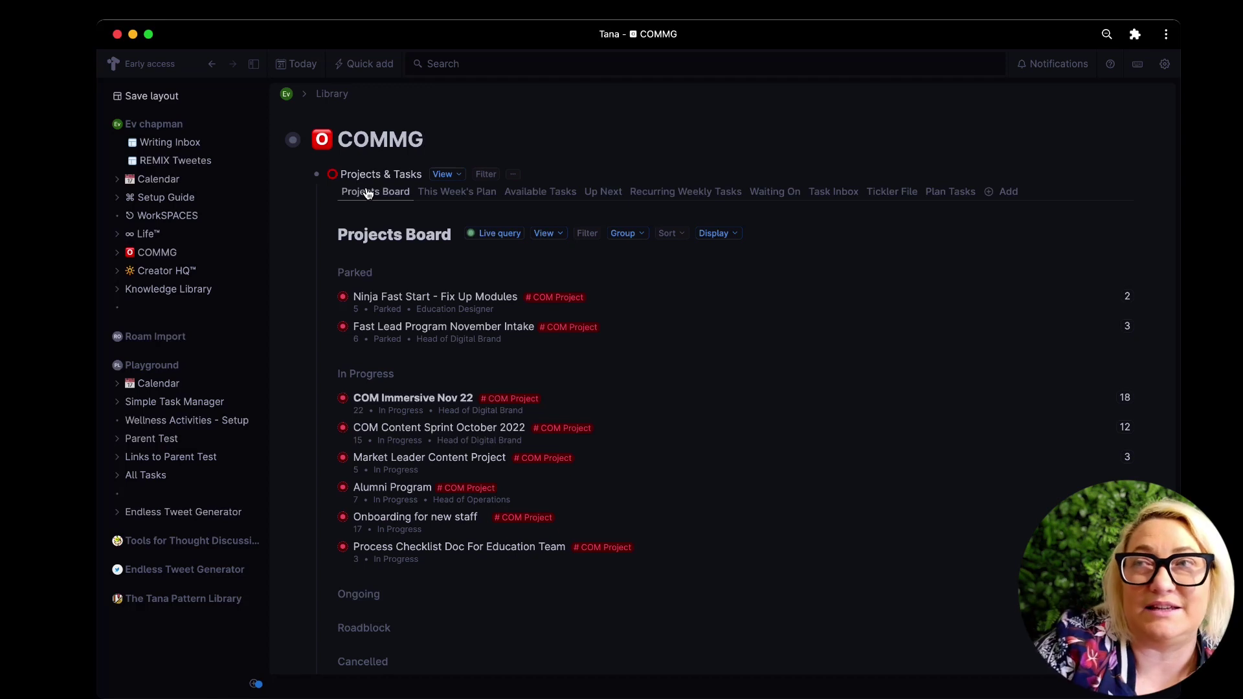
# - View This Week's Plan, Available Tasks, Recurring Weekly Tasks, Waiting On and Task Inbox in Projects & Tasks
pyautogui.click(464, 192)
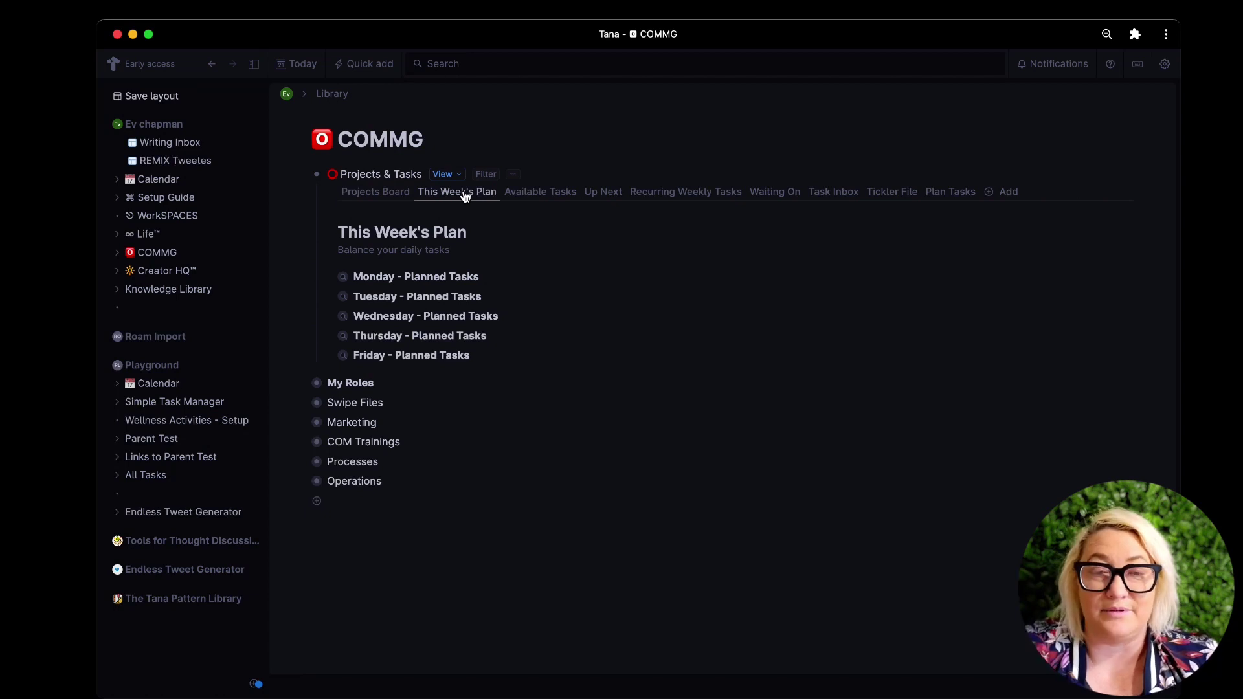
pyautogui.click(561, 193)
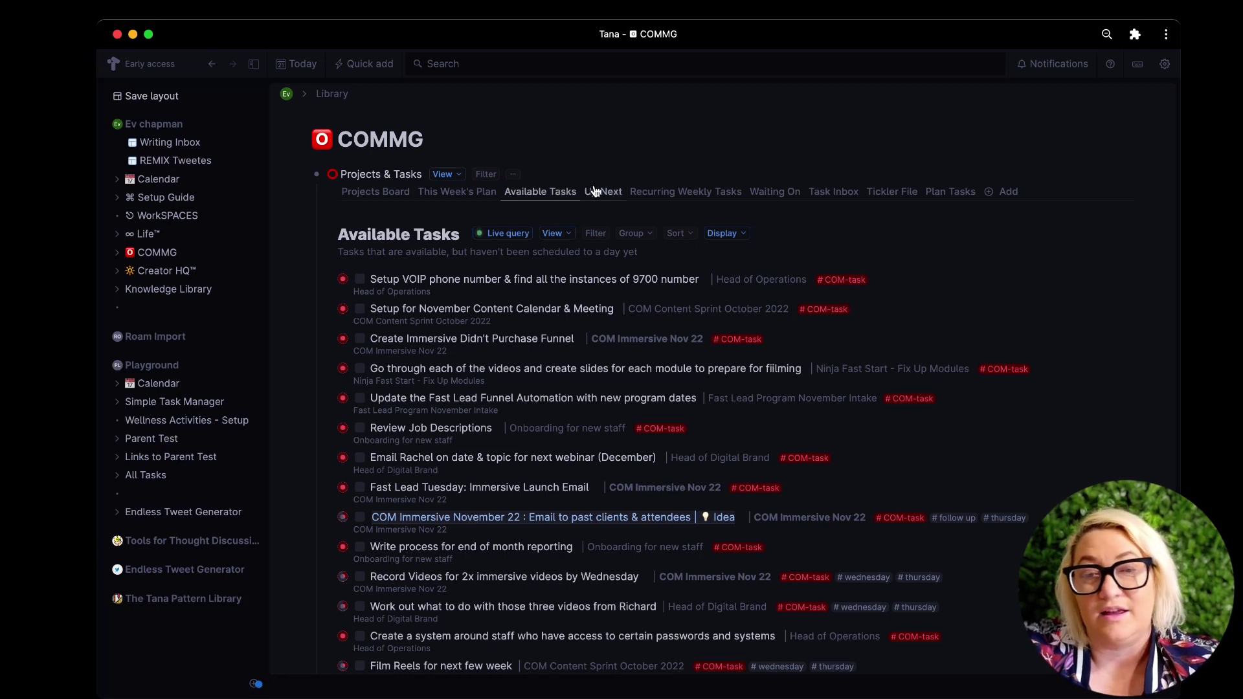
pyautogui.click(670, 191)
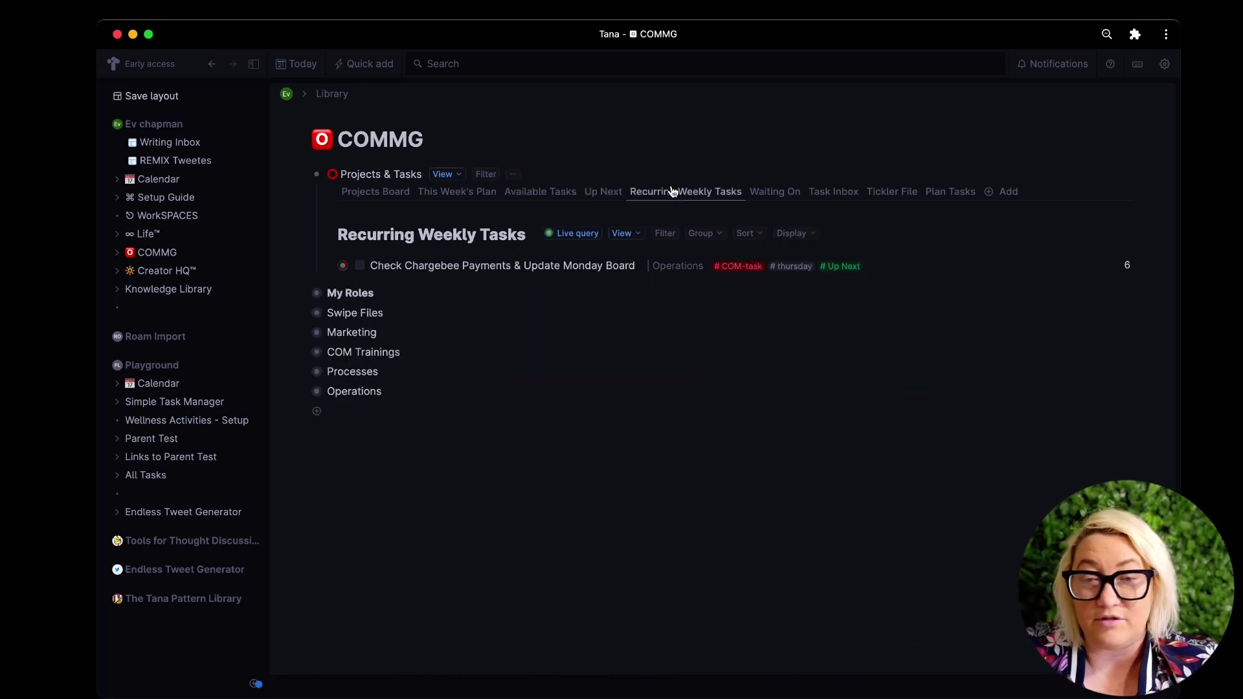
pyautogui.click(765, 196)
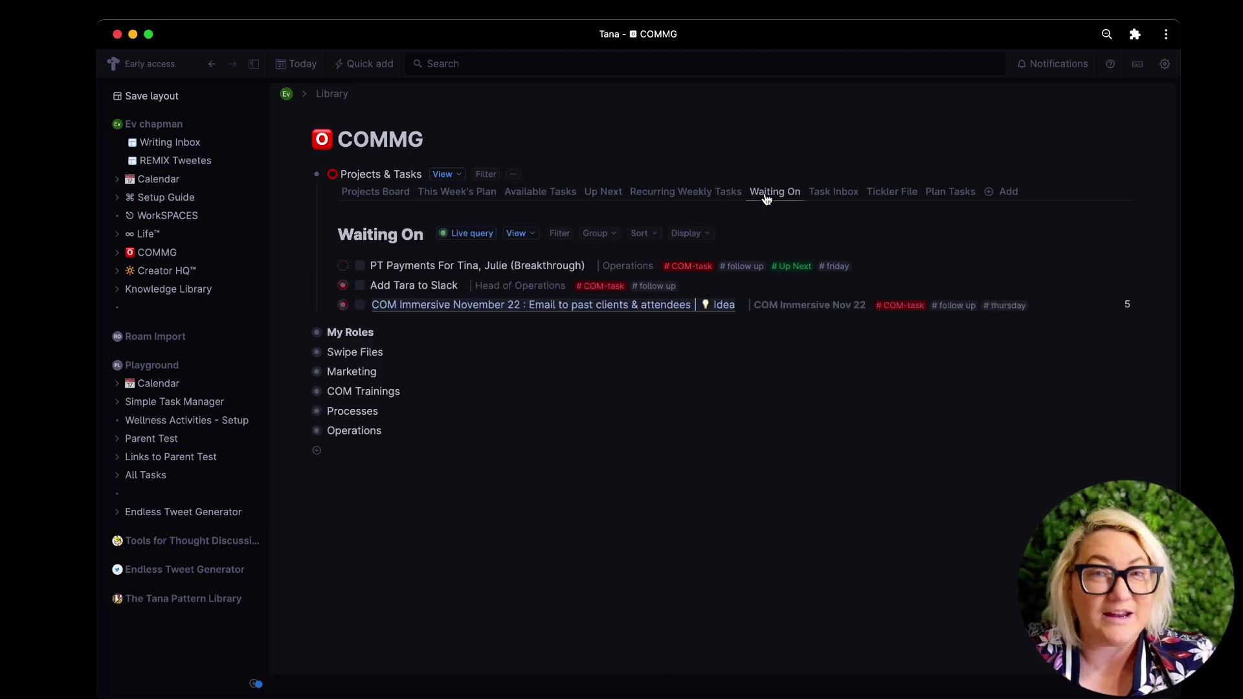
pyautogui.click(834, 194)
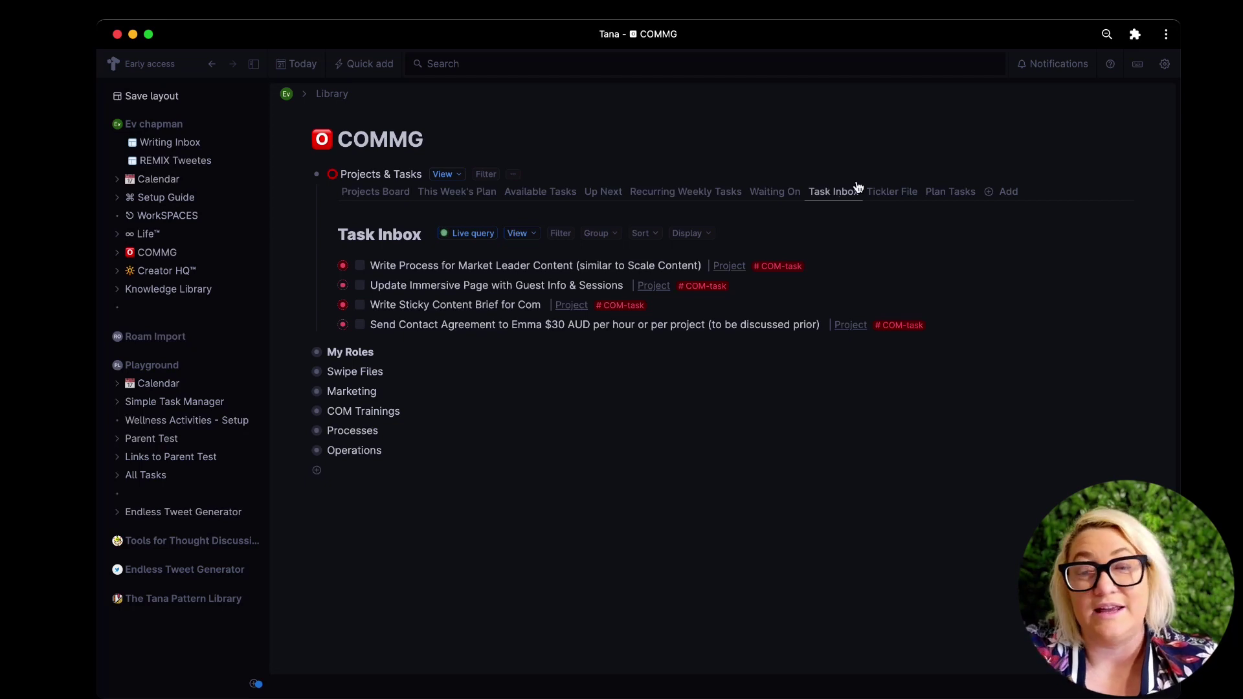
# - Return to the Projects Board, collapse Projects & Tasks, and expand Operations to view its Roles board and Processes list
pyautogui.click(390, 191)
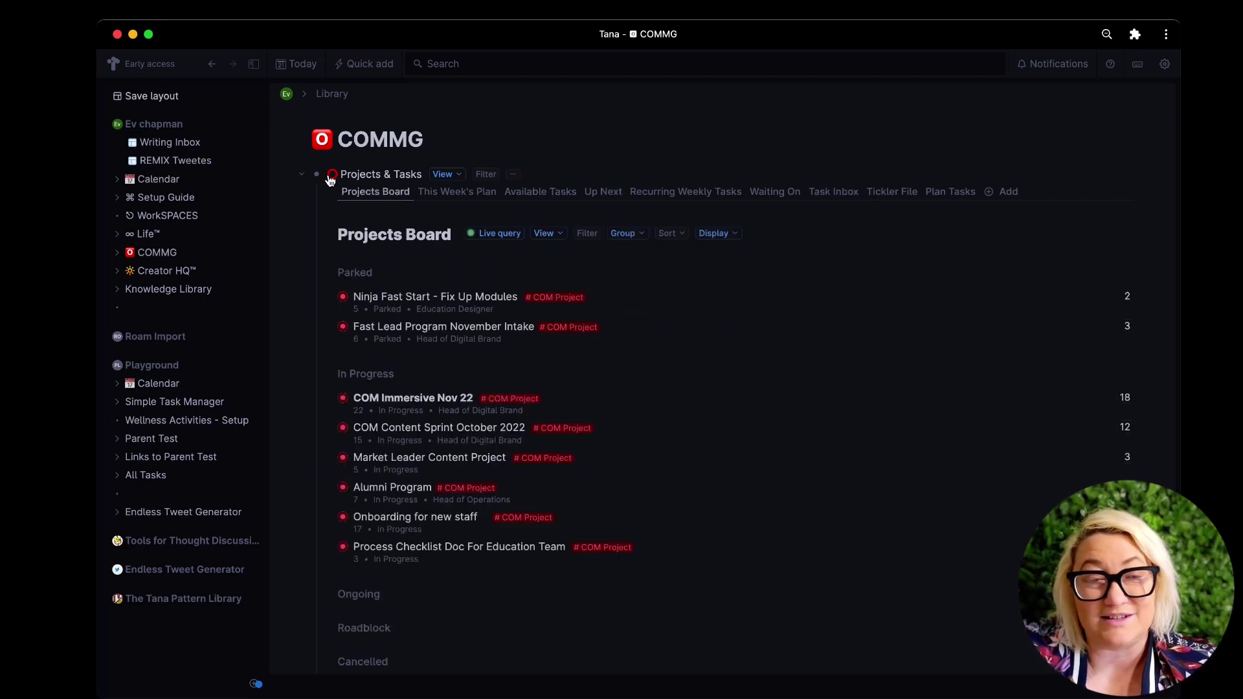
pyautogui.click(302, 175)
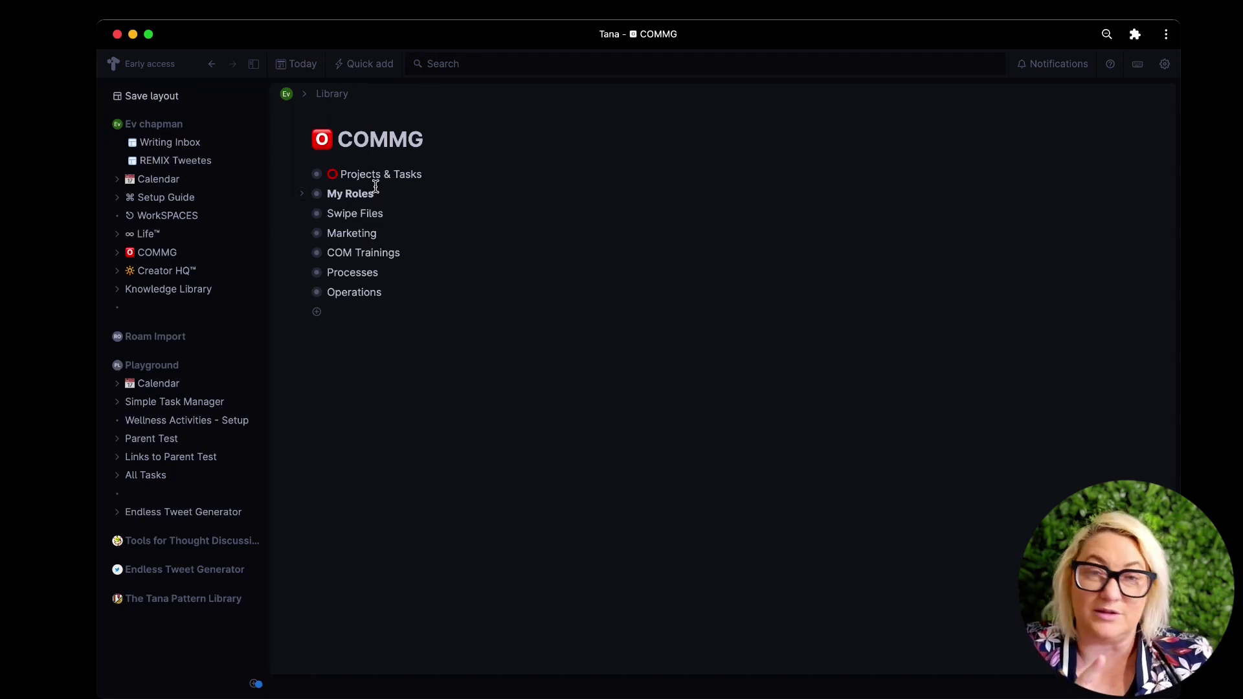
pyautogui.click(302, 292)
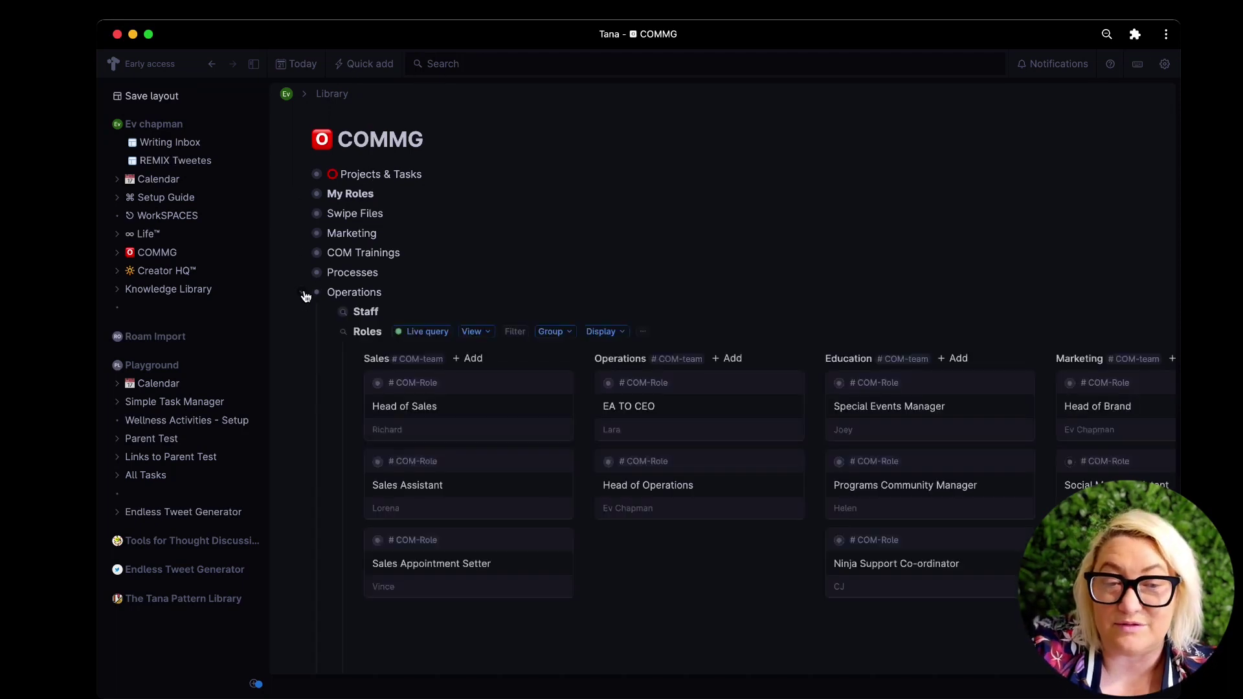
pyautogui.scroll(-4, 312, 398)
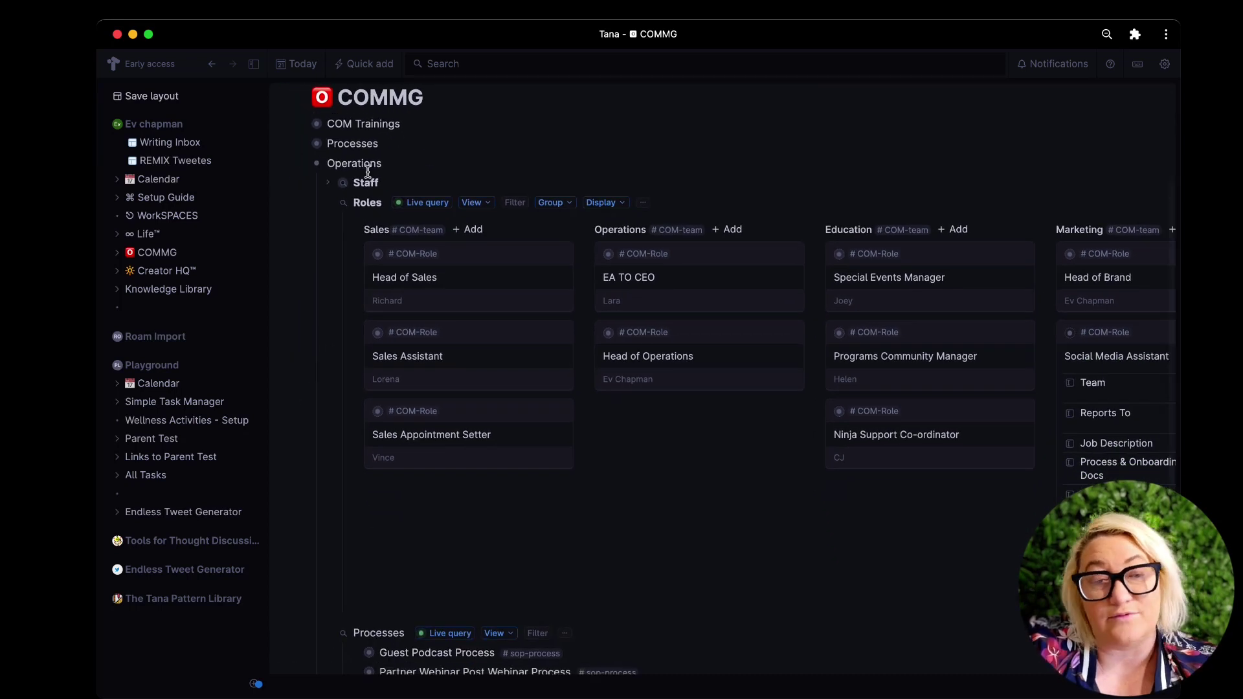
pyautogui.scroll(-2, 460, 341)
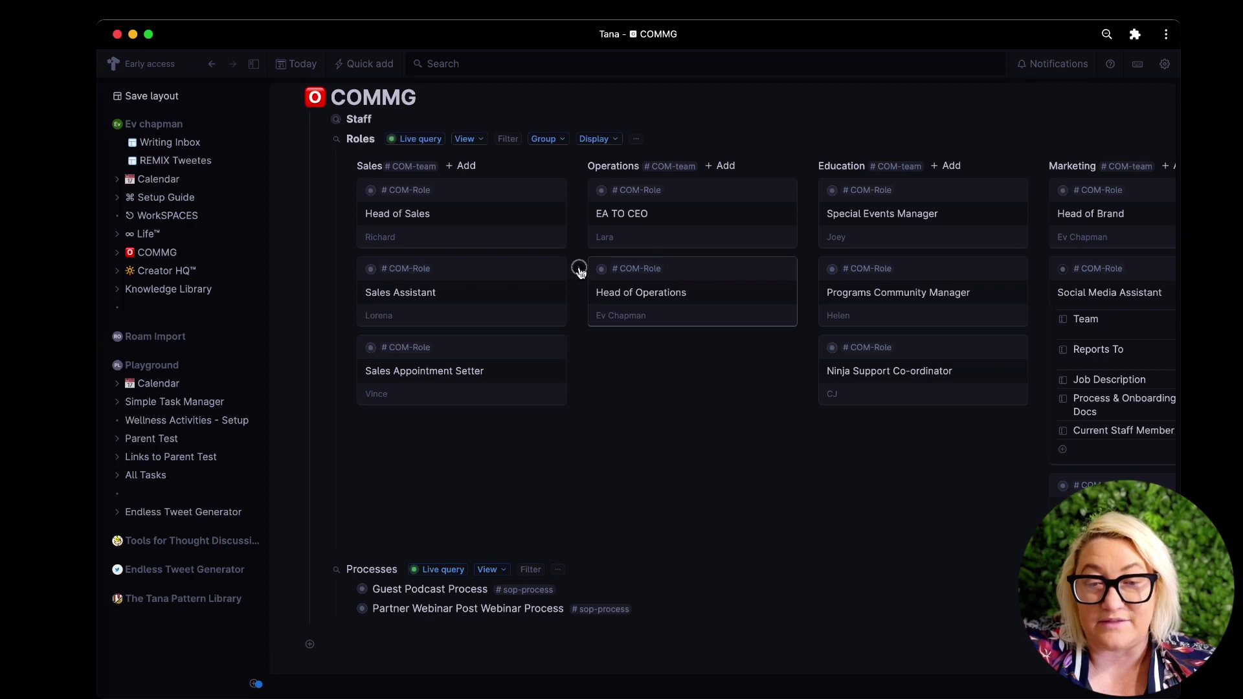
# - Check the fields of the Head of Operations role card, look across the Roles board, and collapse Operations
pyautogui.click(581, 271)
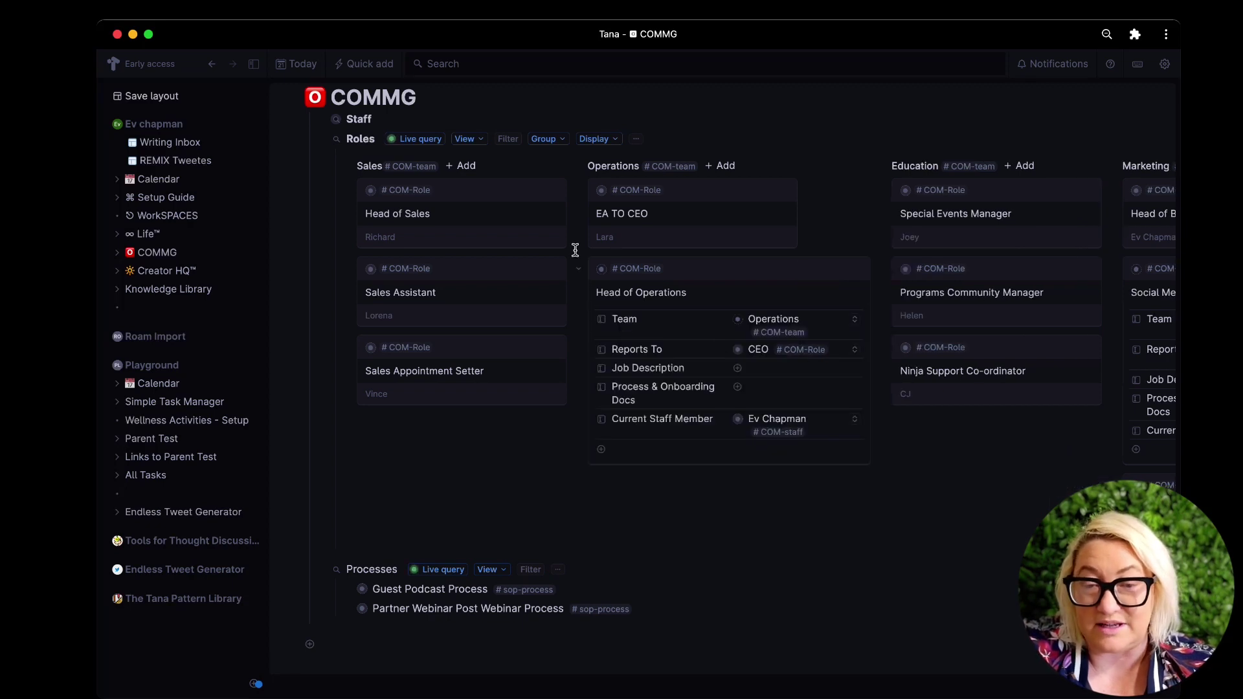
pyautogui.click(580, 271)
pyautogui.hscroll(3, 693, 277)
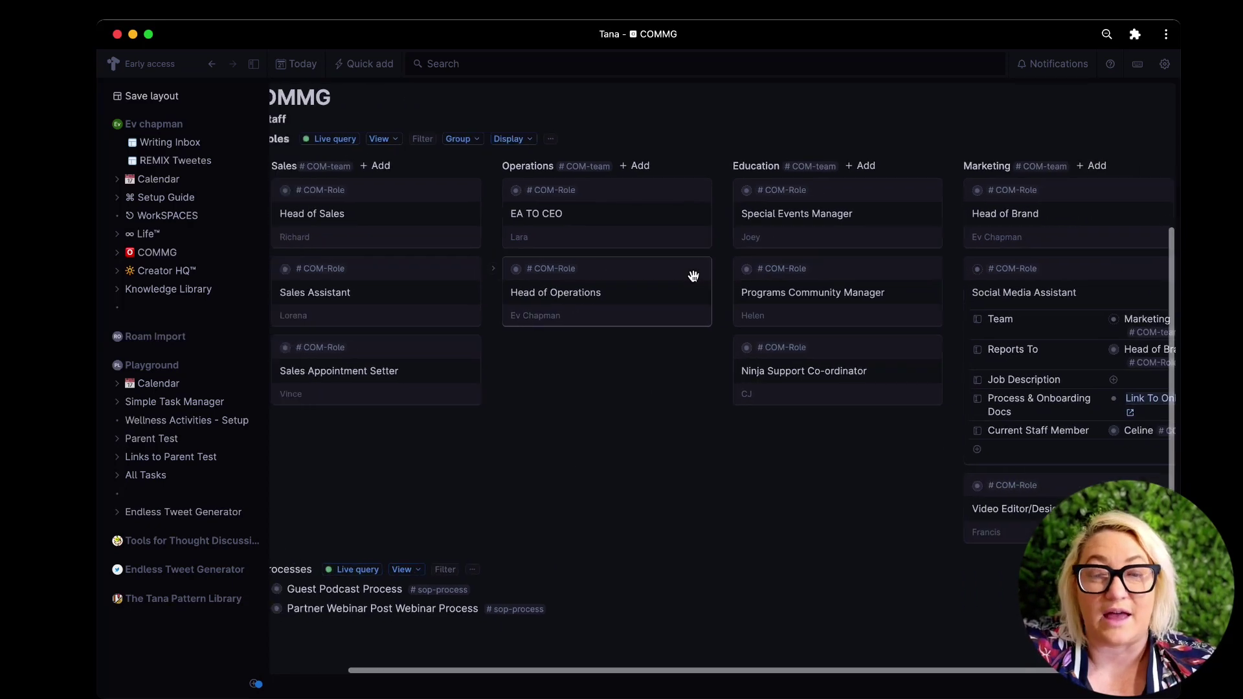
pyautogui.hscroll(-3, 366, 488)
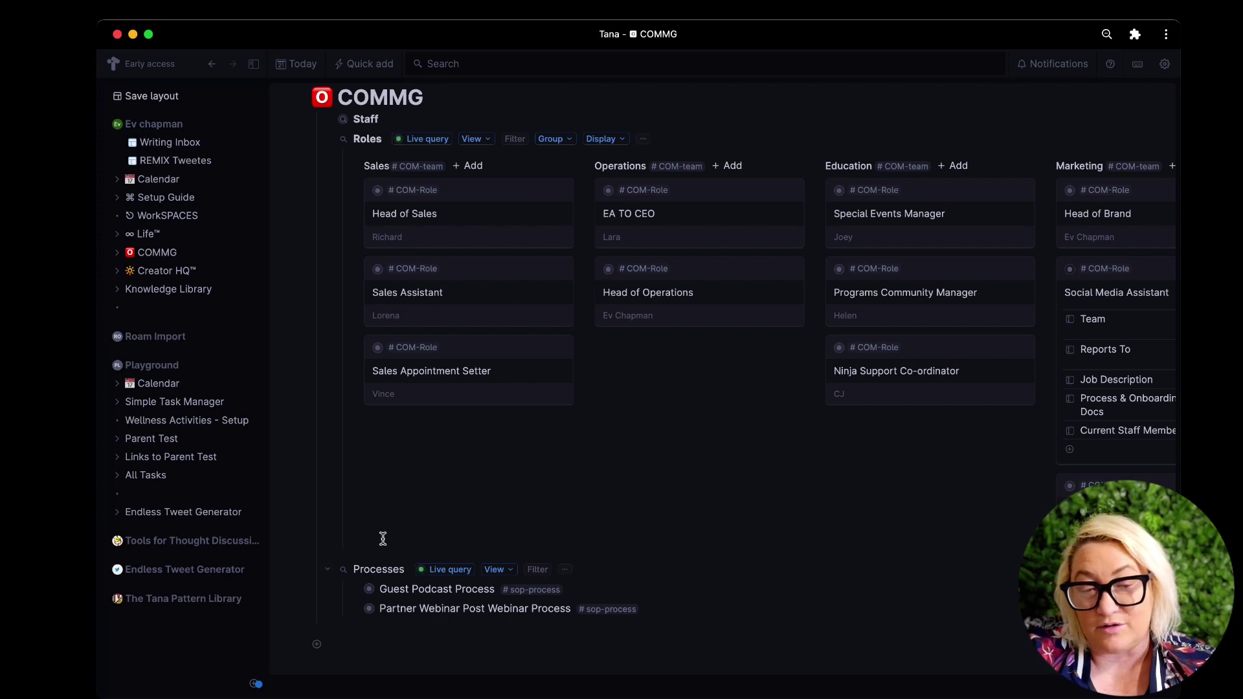
pyautogui.scroll(3, 383, 583)
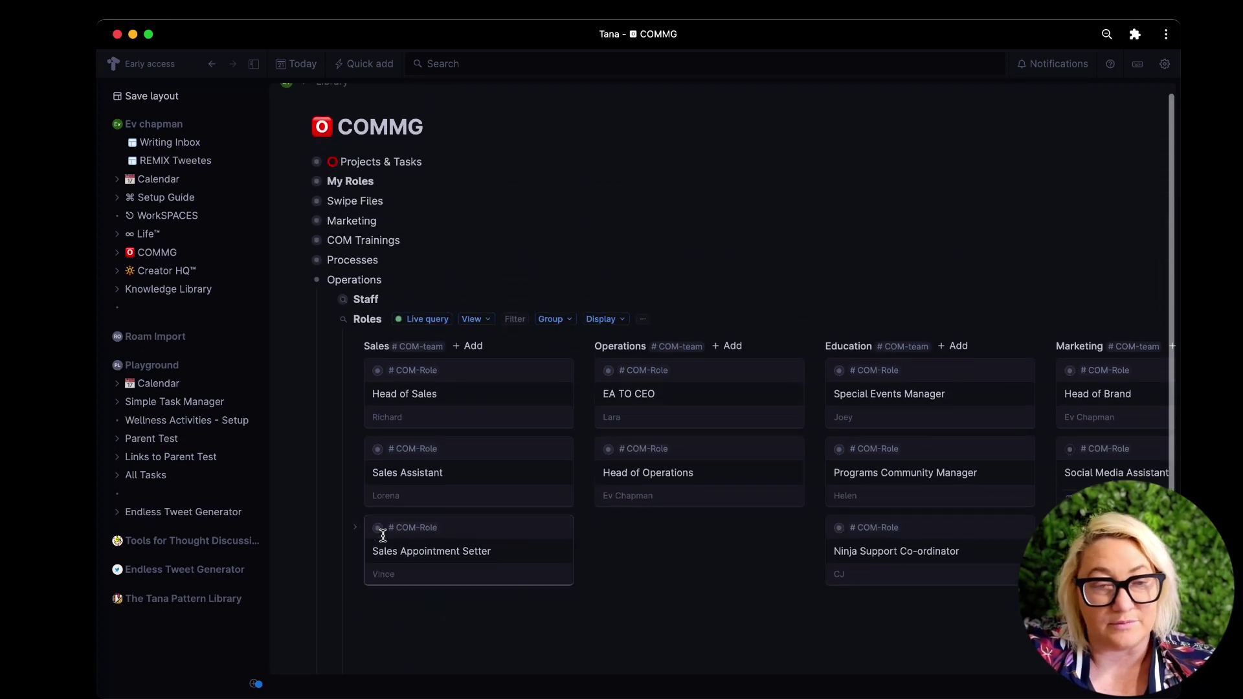
pyautogui.click(300, 280)
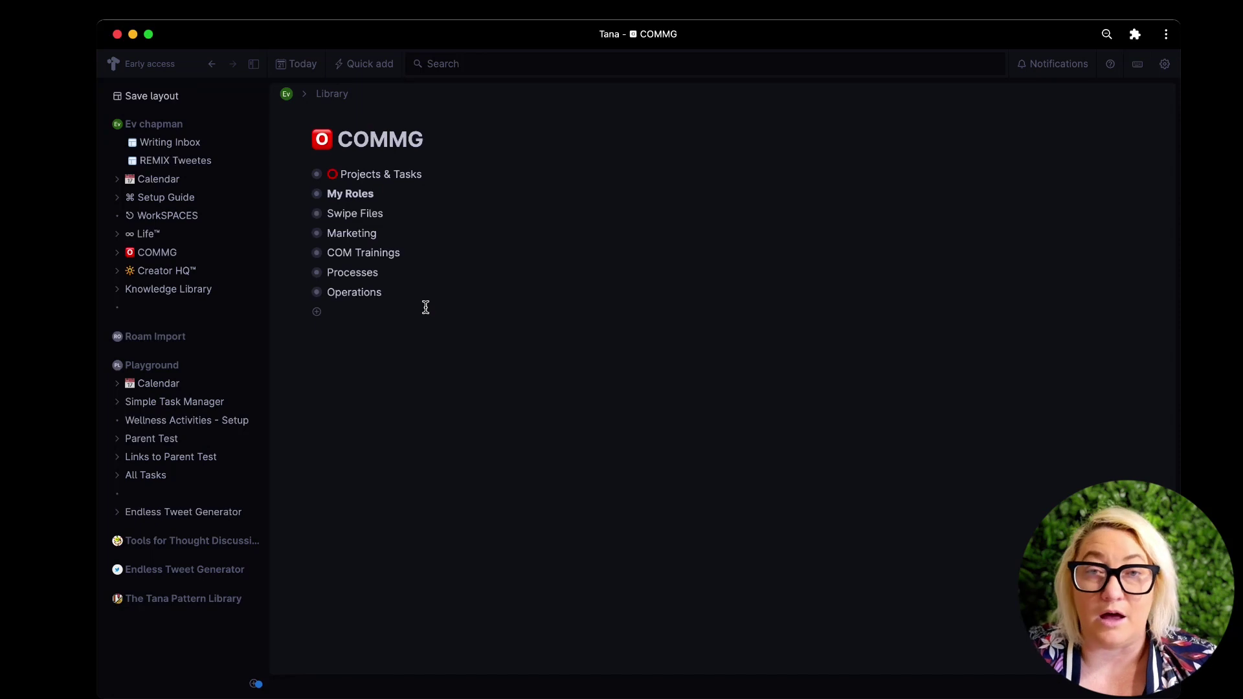
# - Open Creator HQ and review Product Performance and the Creator Products board in (PRO) Creator Products, including the Ultimate Creator Studio card's fields
pyautogui.click(166, 272)
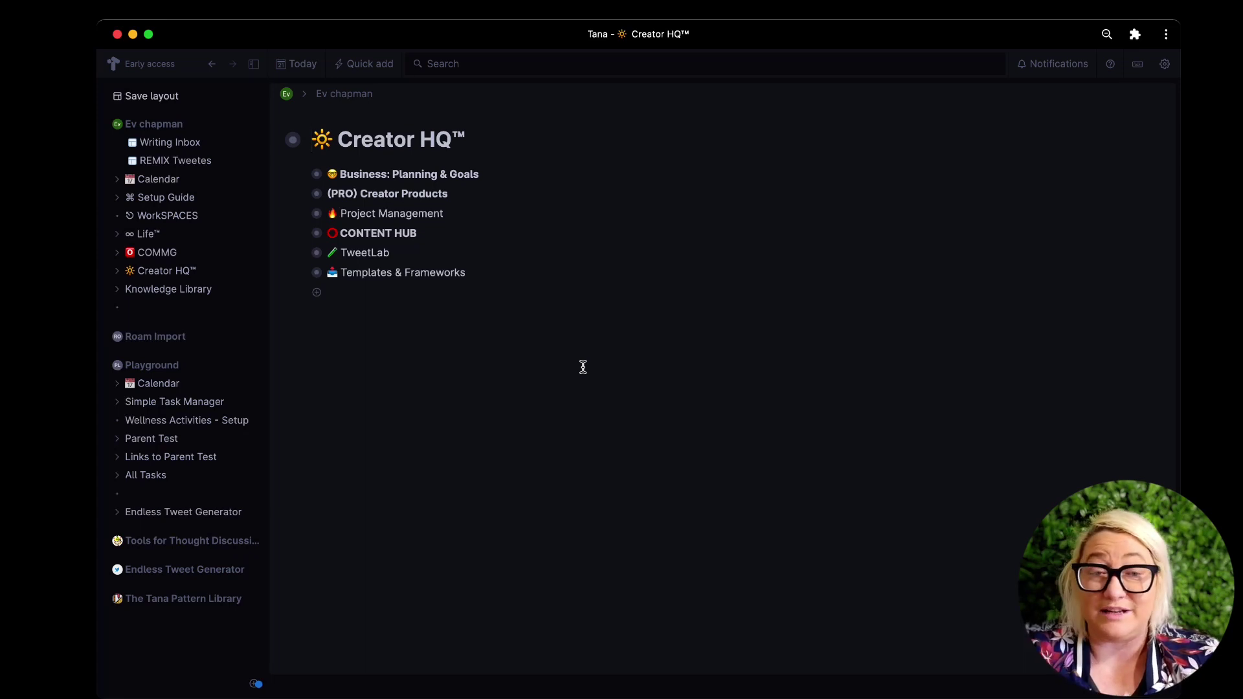
pyautogui.click(301, 194)
pyautogui.scroll(-3, 516, 491)
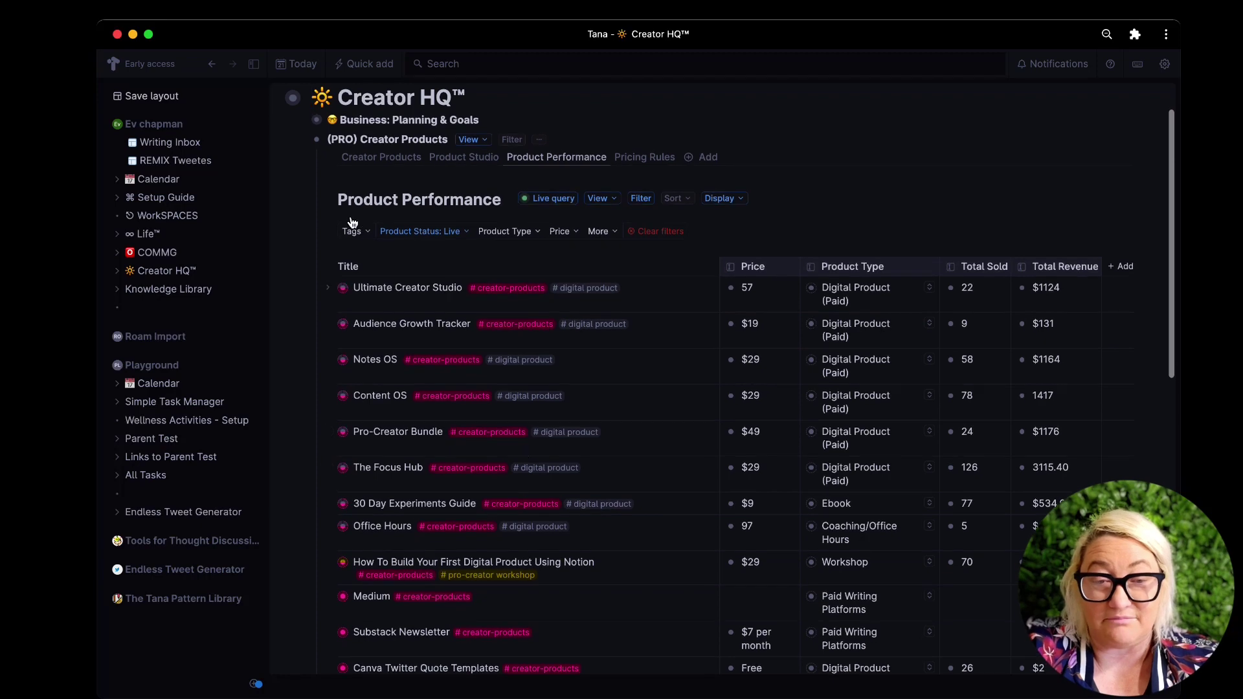
pyautogui.click(380, 166)
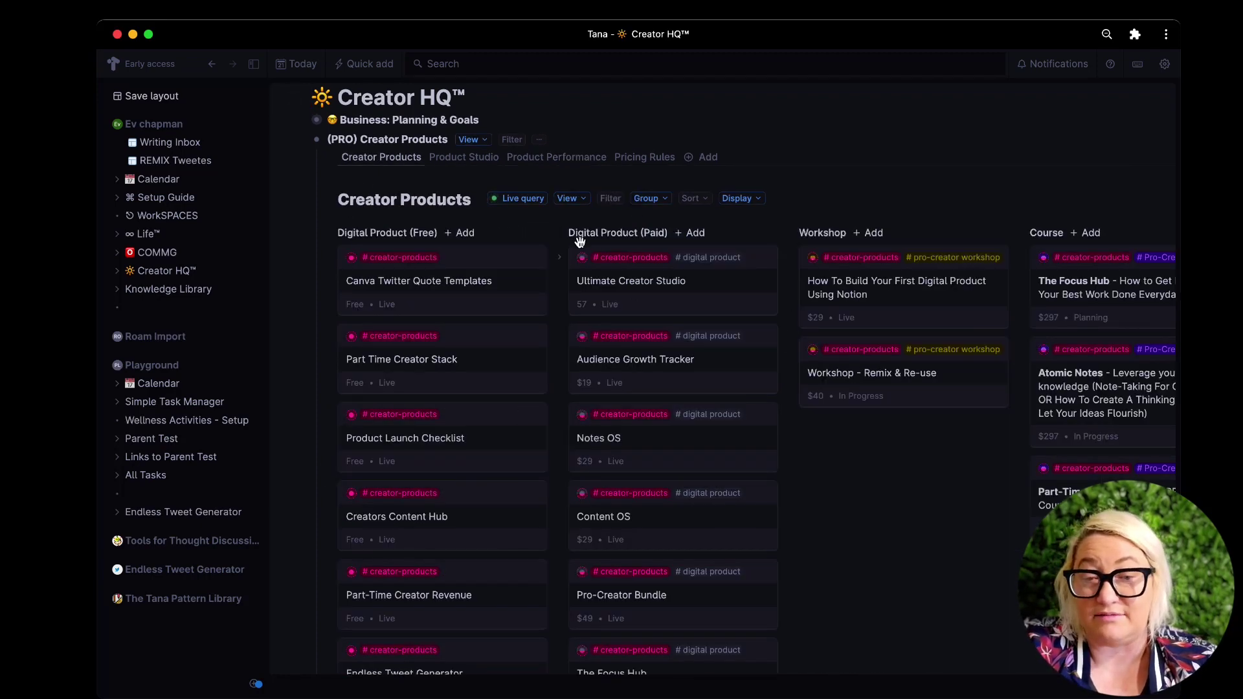
pyautogui.click(561, 259)
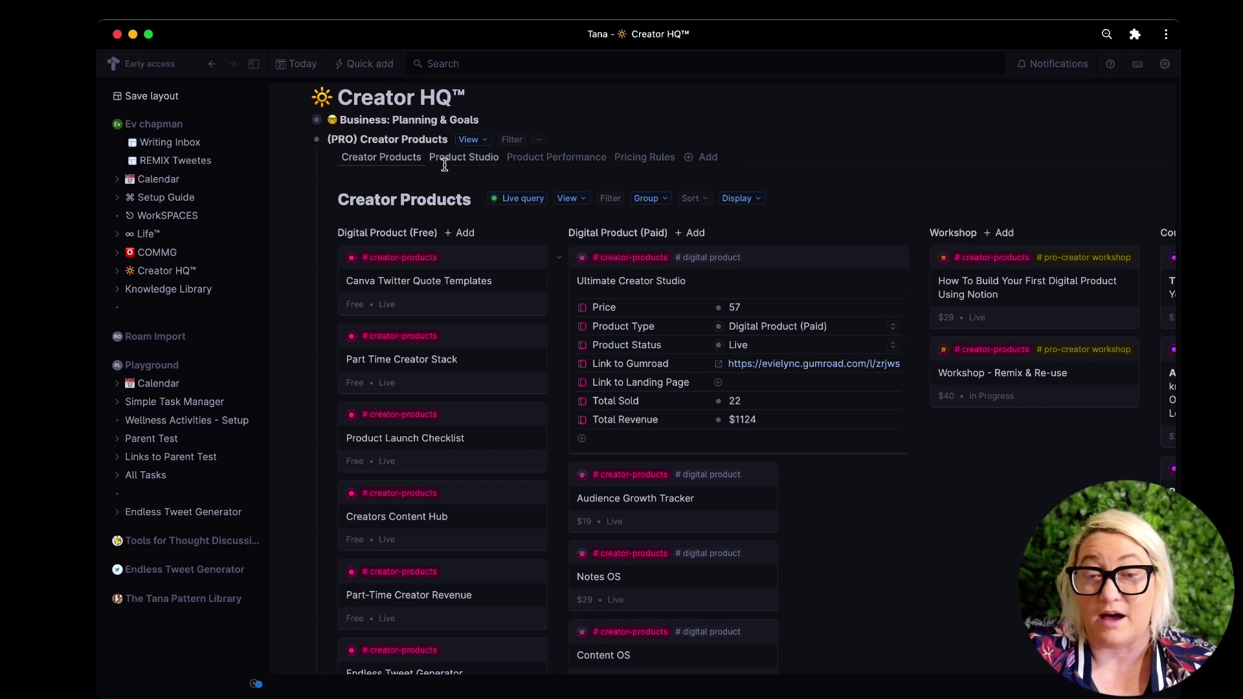
pyautogui.click(562, 258)
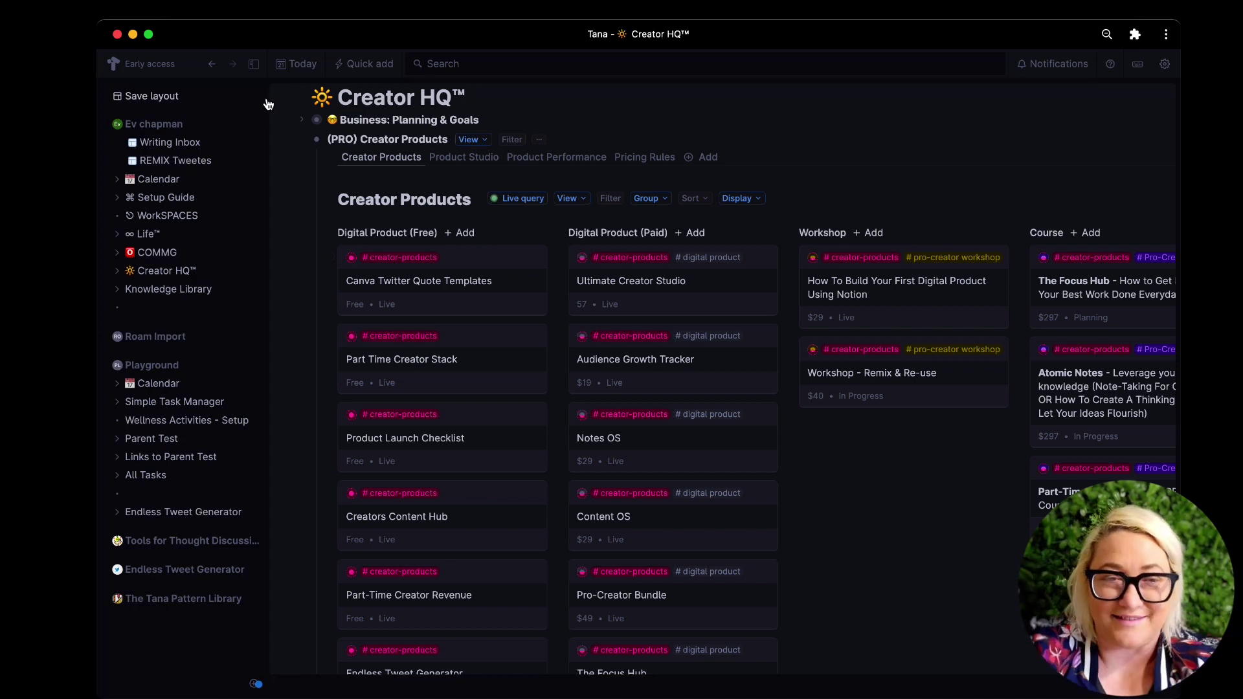
pyautogui.click(303, 140)
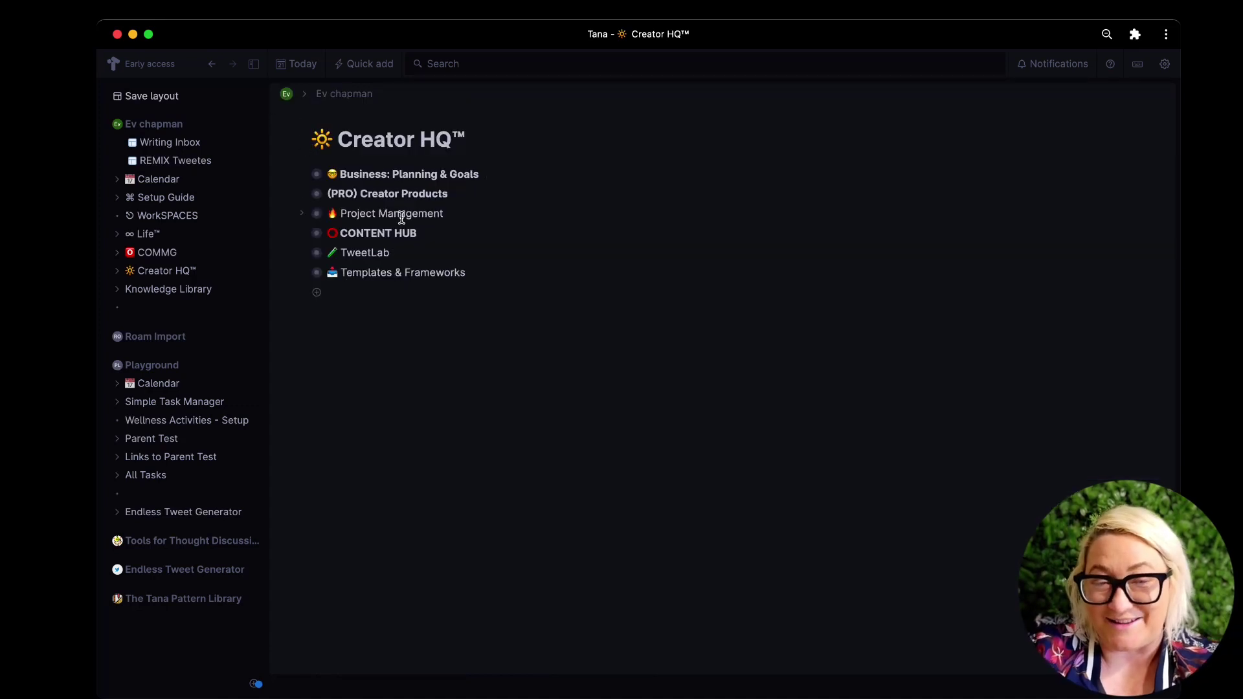
# - Expand CONTENT HUB in Creator HQ and look through the tagged content ideas in the Content Hub list
pyautogui.click(303, 236)
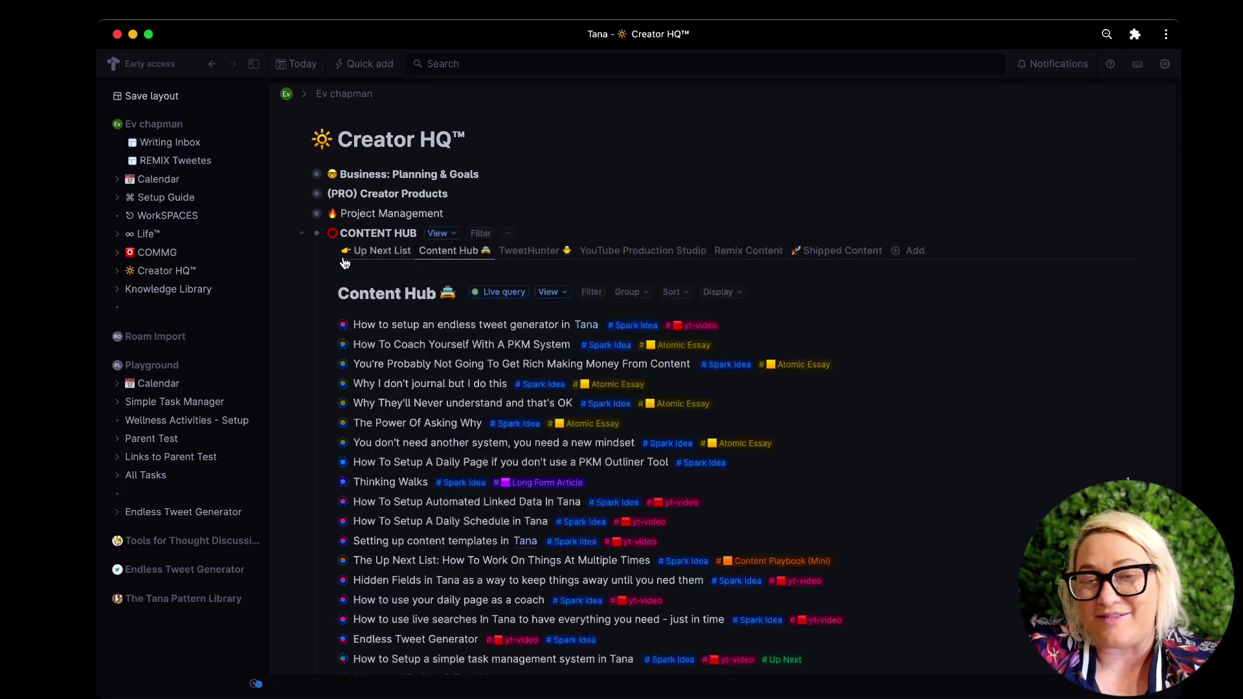
pyautogui.scroll(-3, 417, 359)
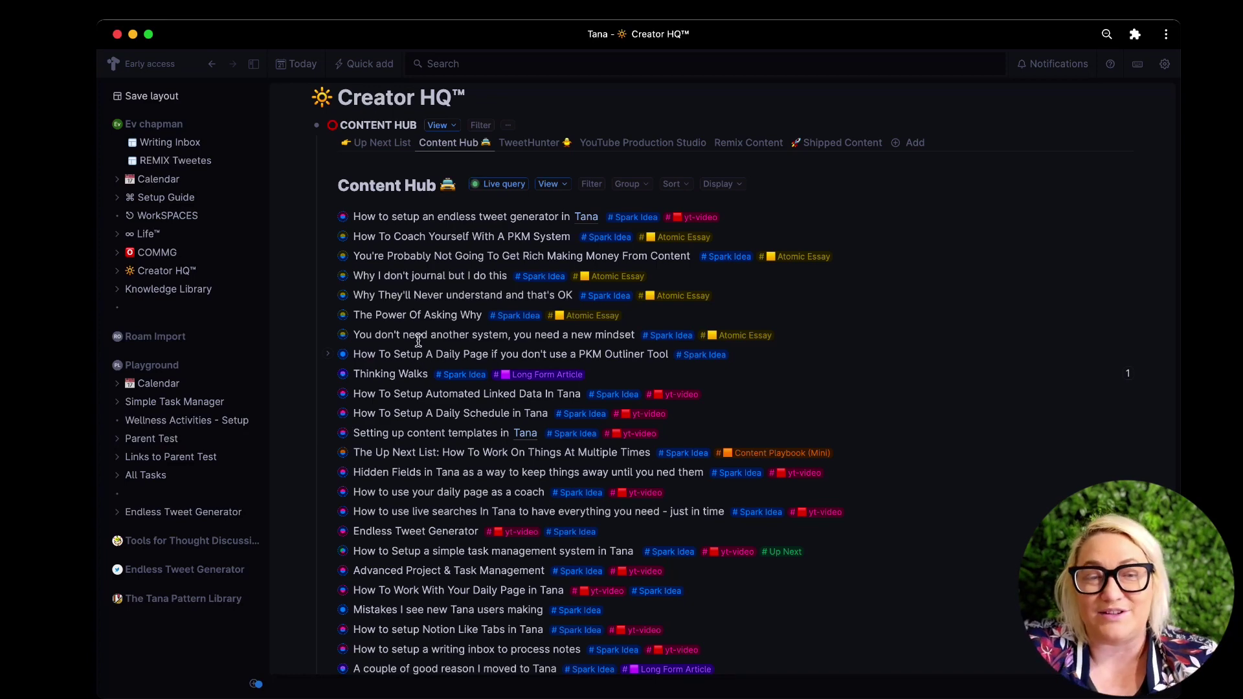
pyautogui.scroll(-6, 418, 424)
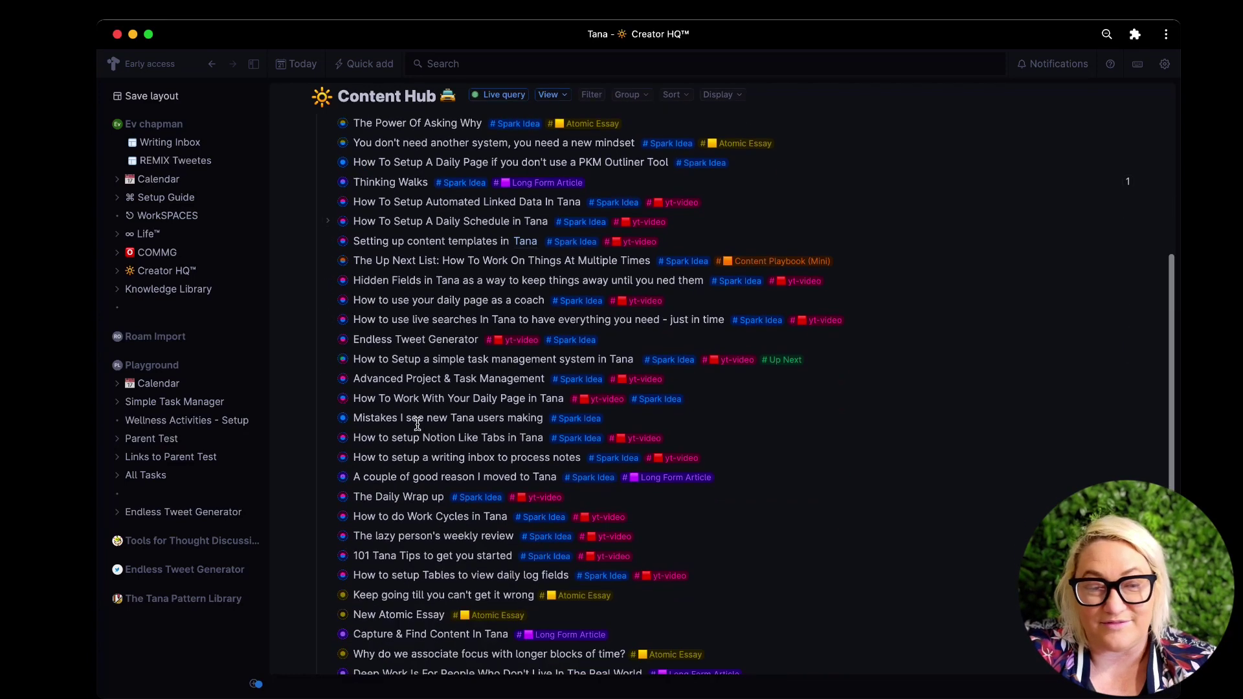
pyautogui.scroll(5, 418, 424)
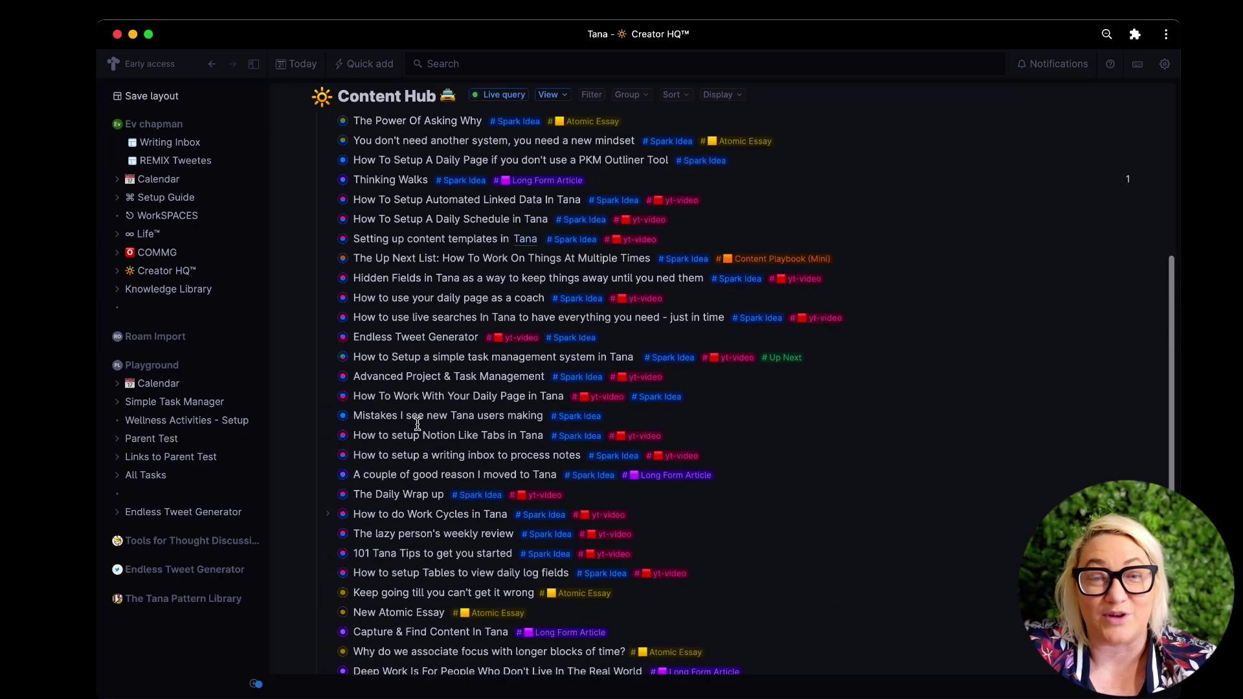
pyautogui.scroll(1, 417, 424)
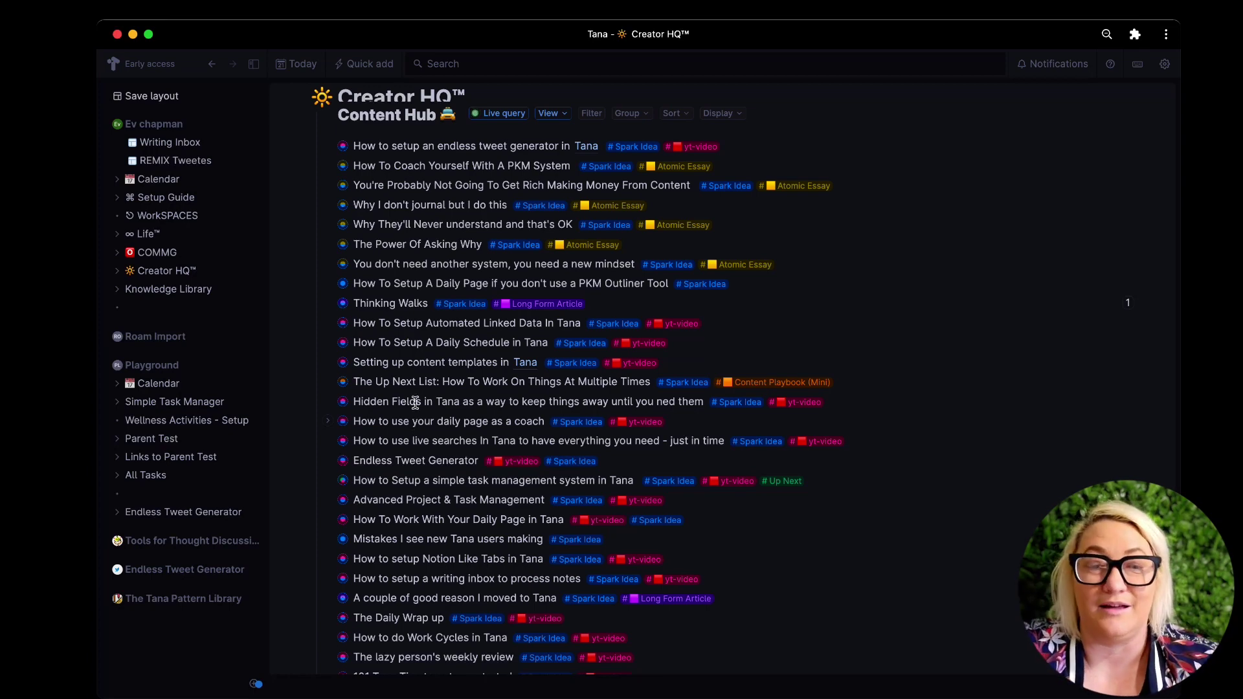
pyautogui.scroll(-5, 400, 385)
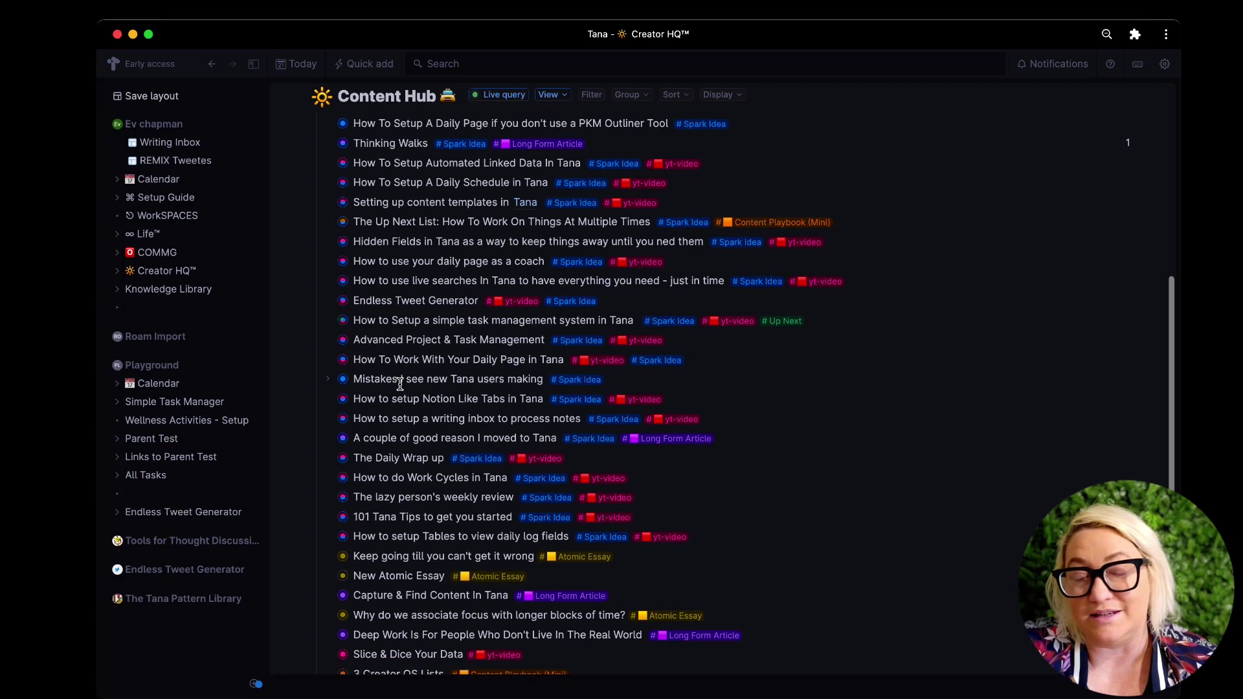
pyautogui.scroll(-2, 400, 384)
pyautogui.scroll(8, 400, 385)
pyautogui.scroll(2, 400, 385)
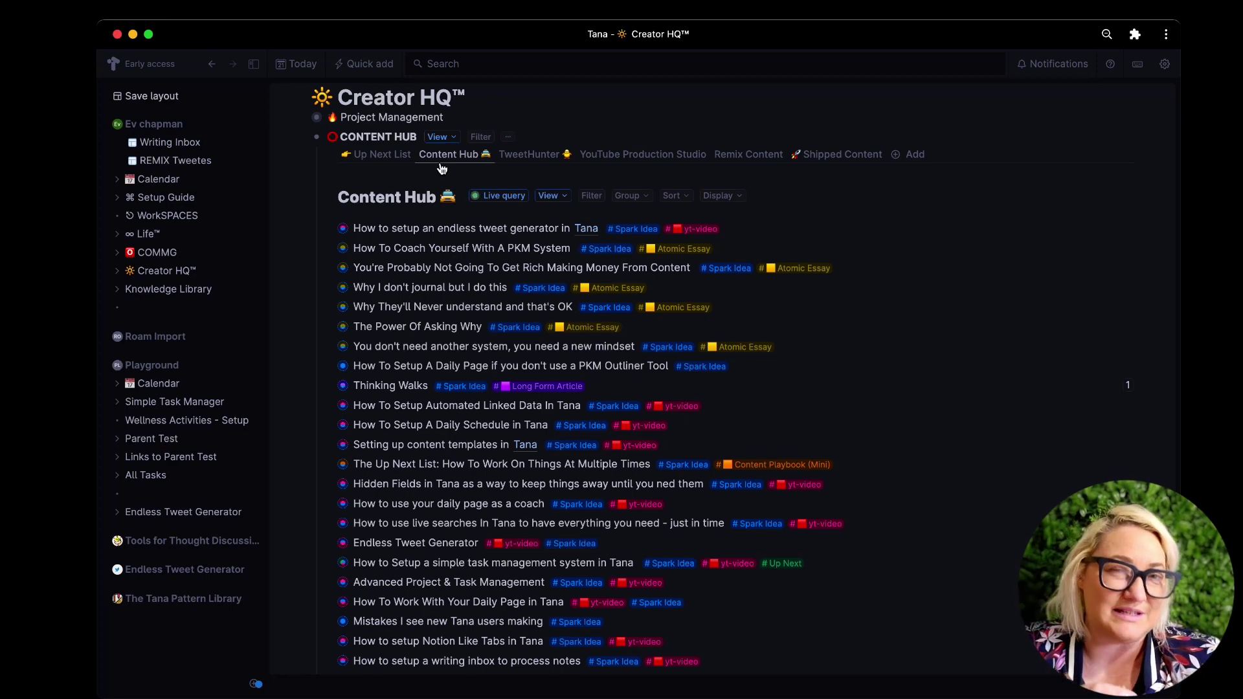
# - Set the Content Status of "How to setup an endless tweet generator in Tana" to Up Next and show the Up Next List
pyautogui.click(328, 228)
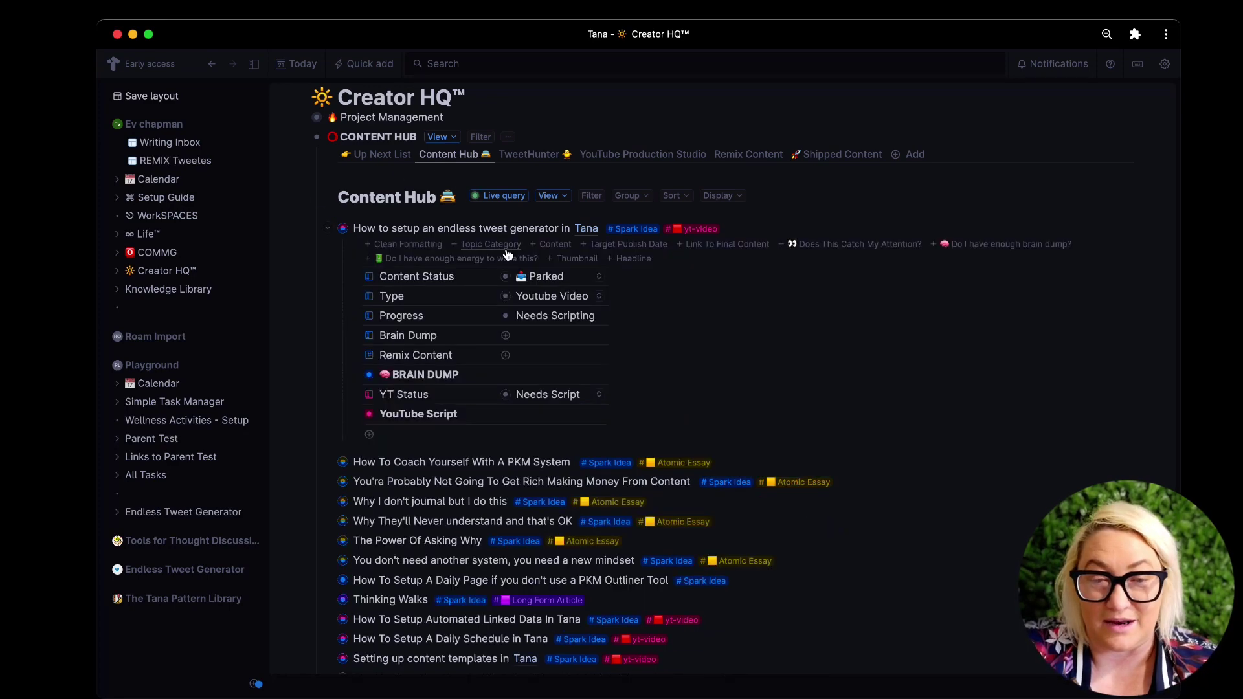
pyautogui.click(594, 279)
pyautogui.click(580, 322)
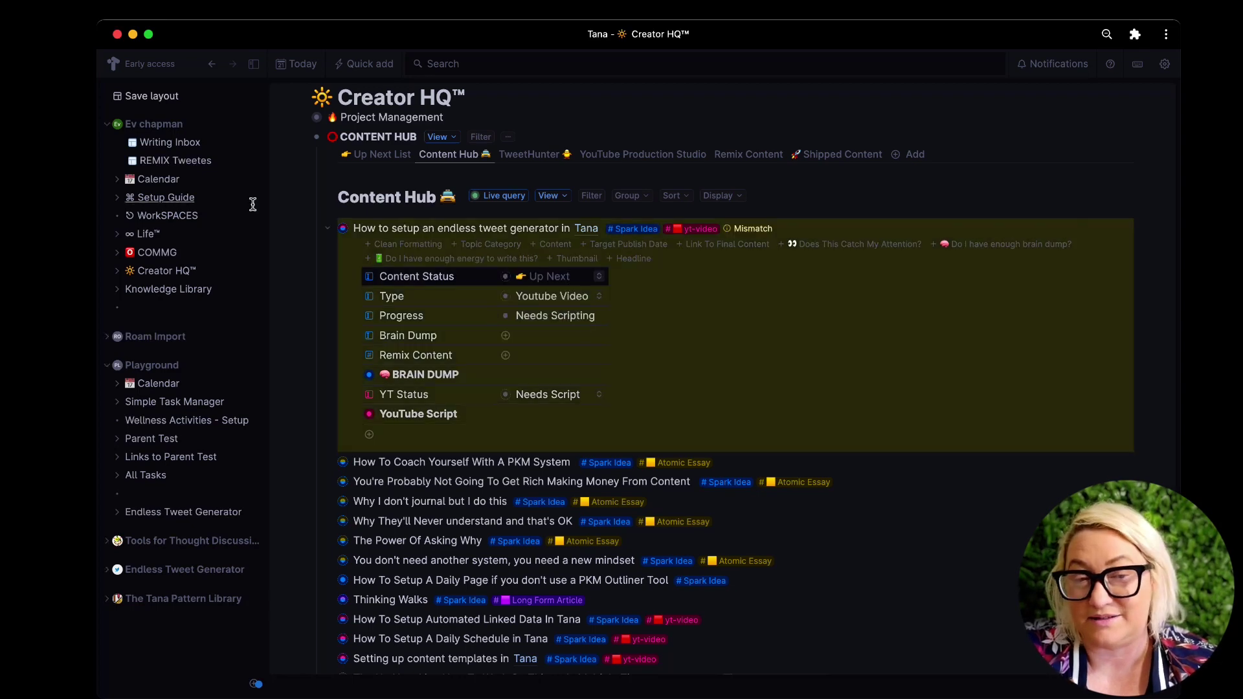
pyautogui.click(413, 155)
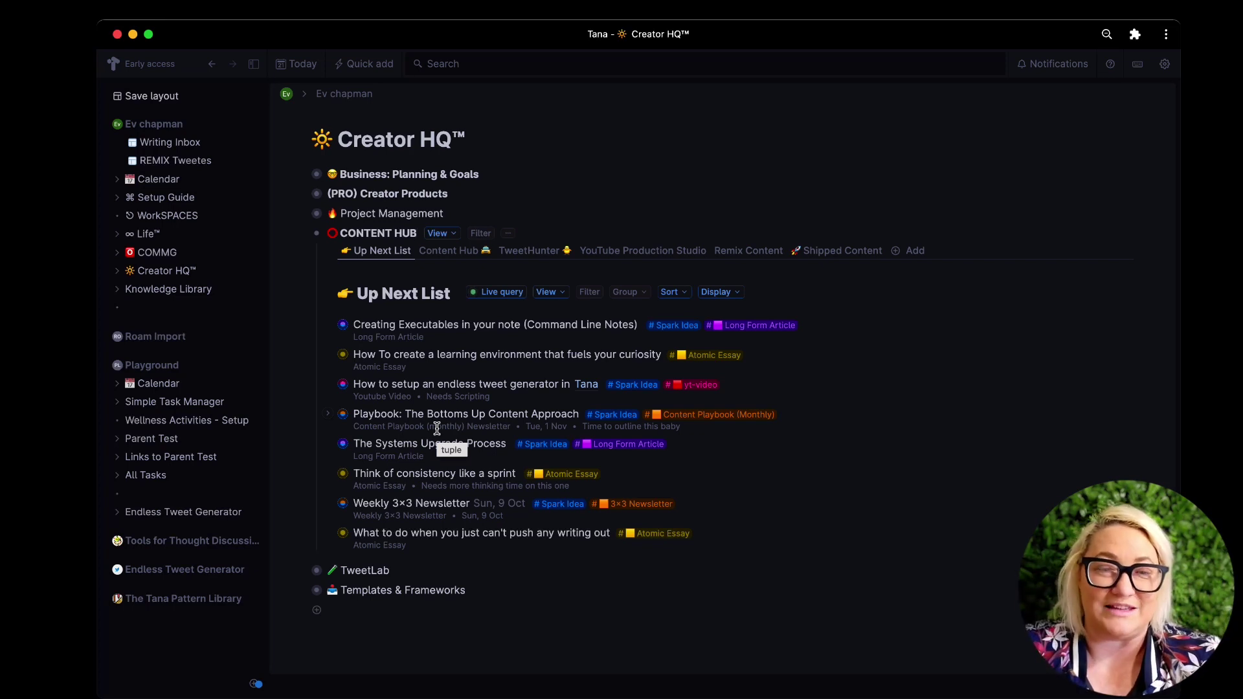
# - Compare the YouTube Production Studio board, the Content Hub list and the Up Next List within CONTENT HUB
pyautogui.click(628, 251)
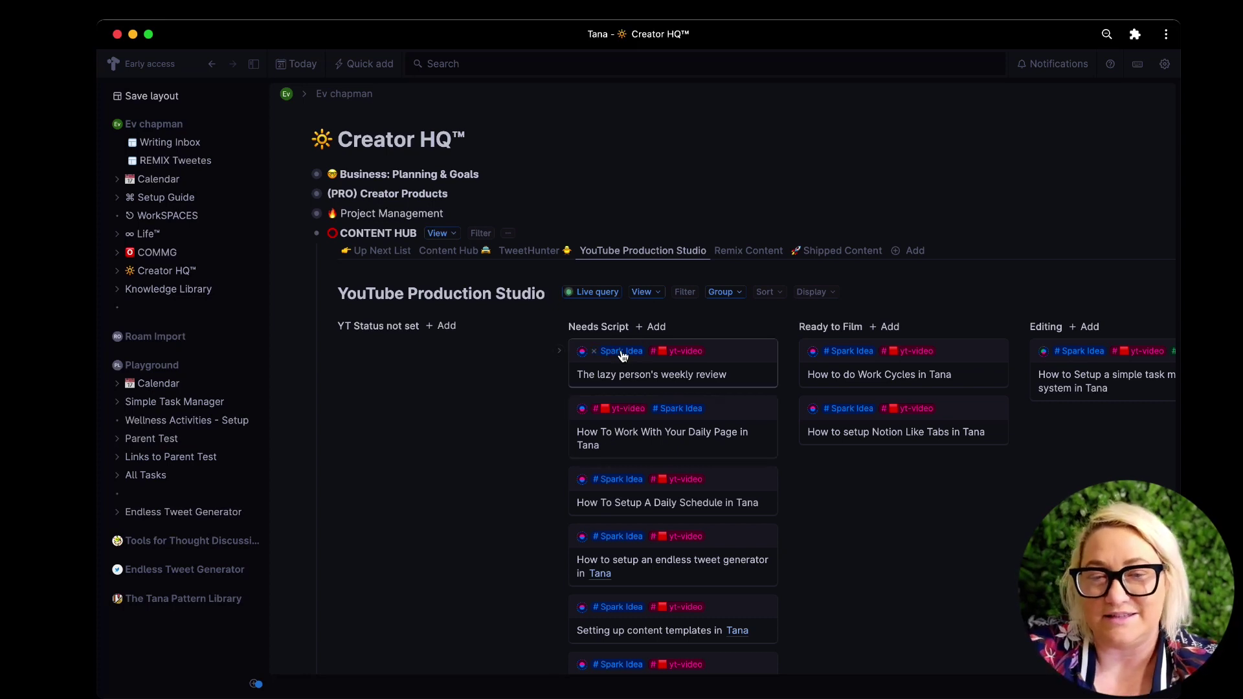
pyautogui.click(453, 251)
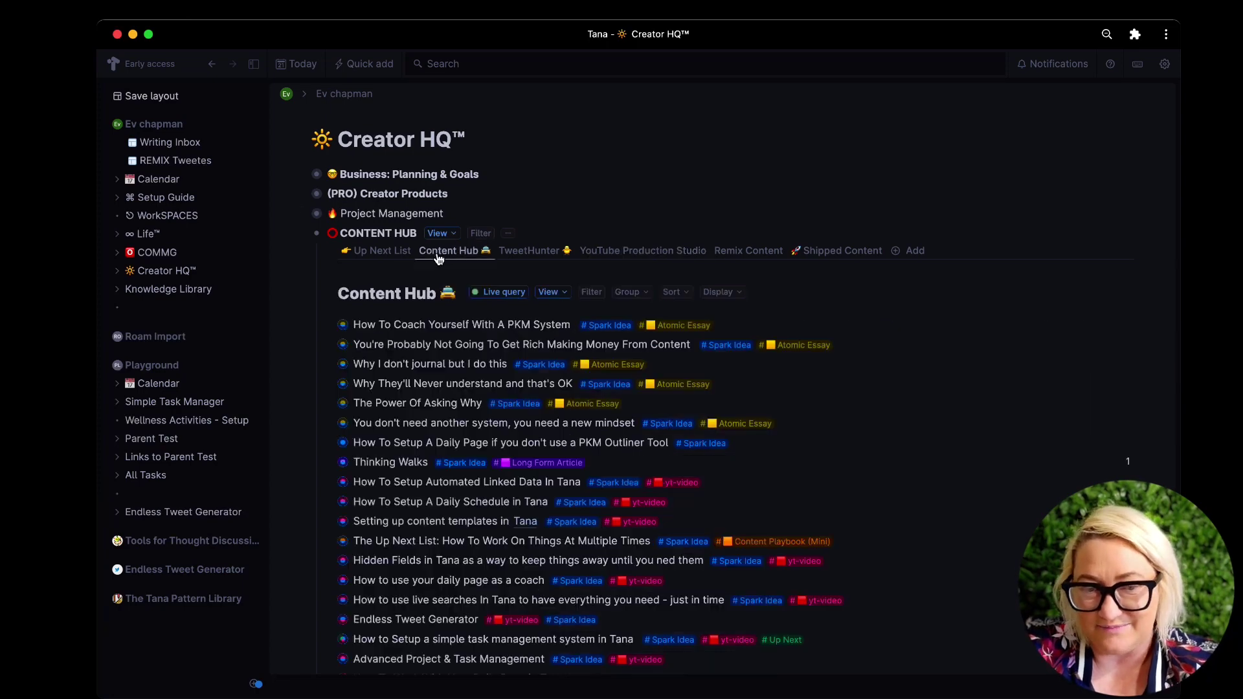
pyautogui.click(375, 256)
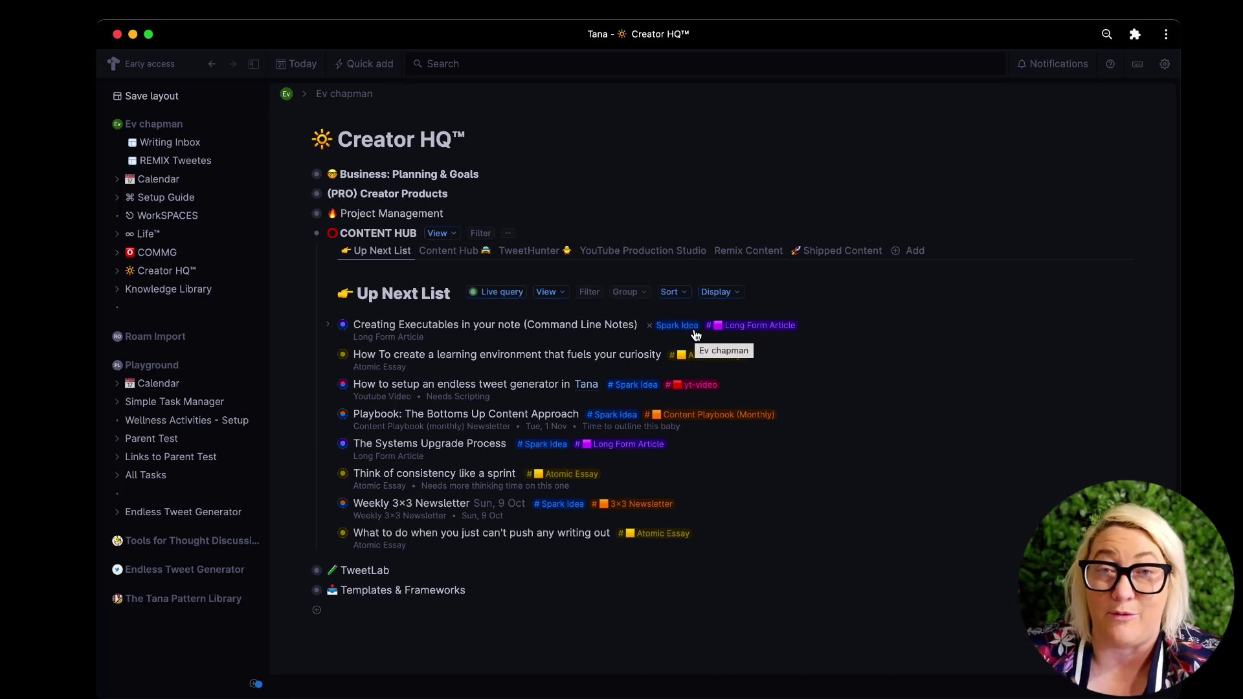
pyautogui.click(643, 259)
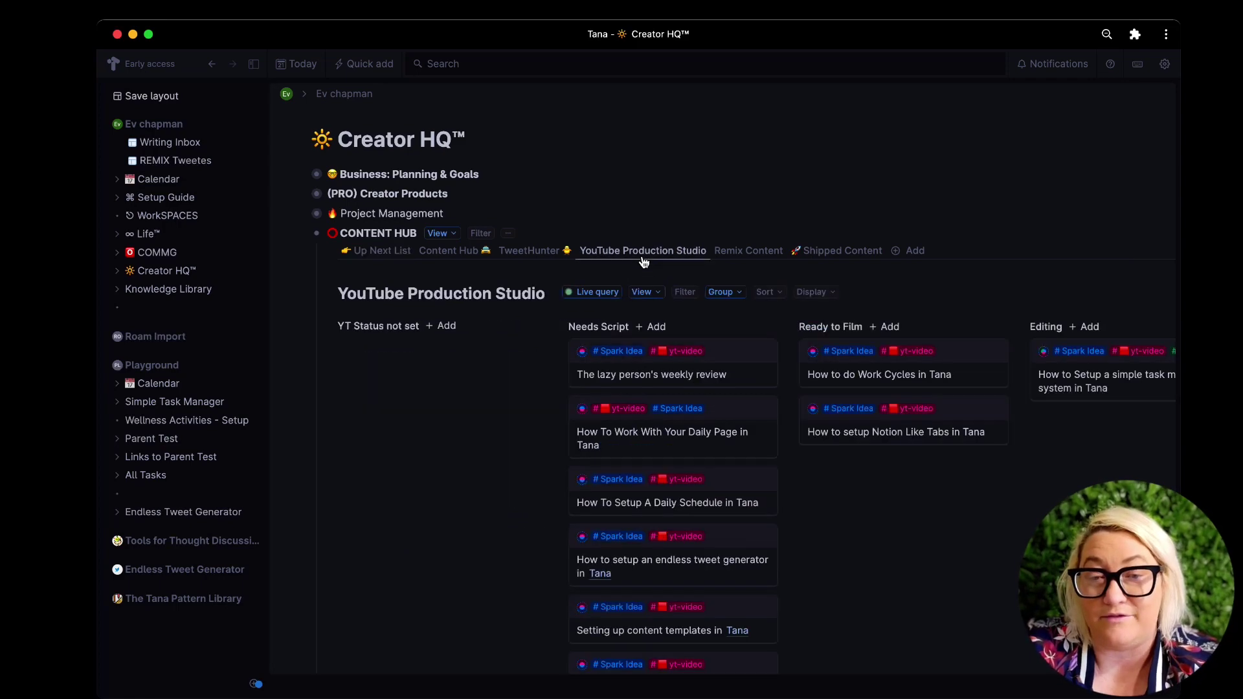
pyautogui.hscroll(2, 571, 304)
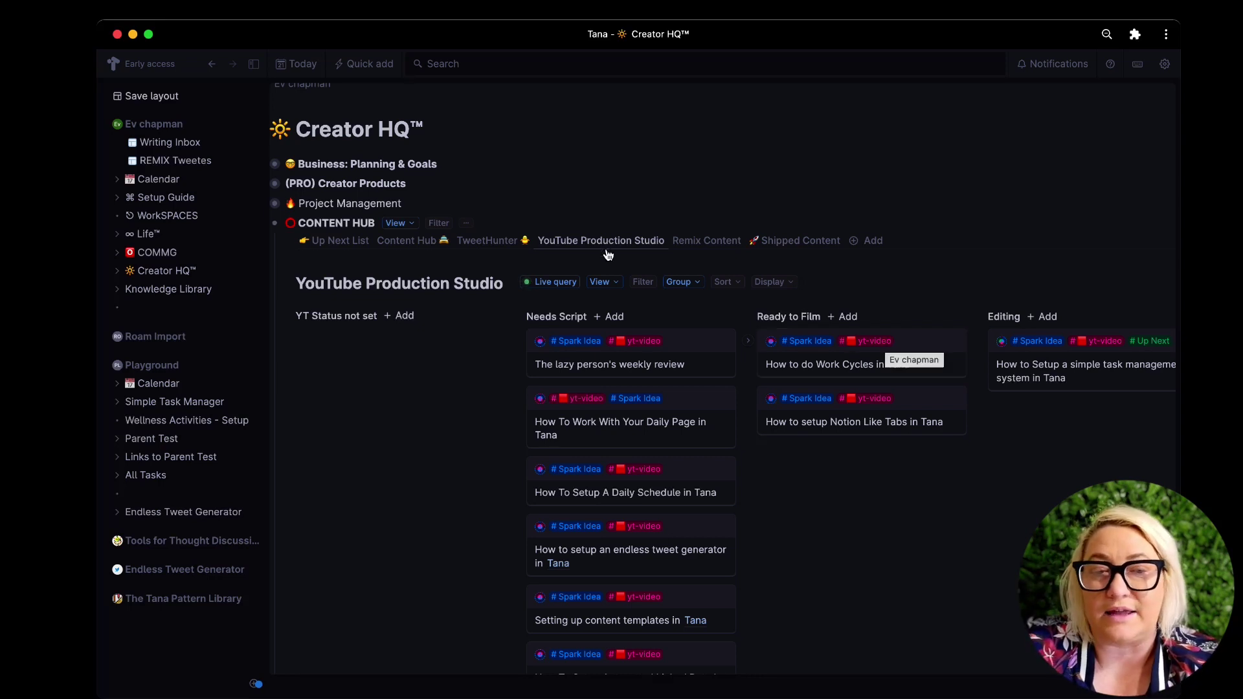
pyautogui.click(330, 241)
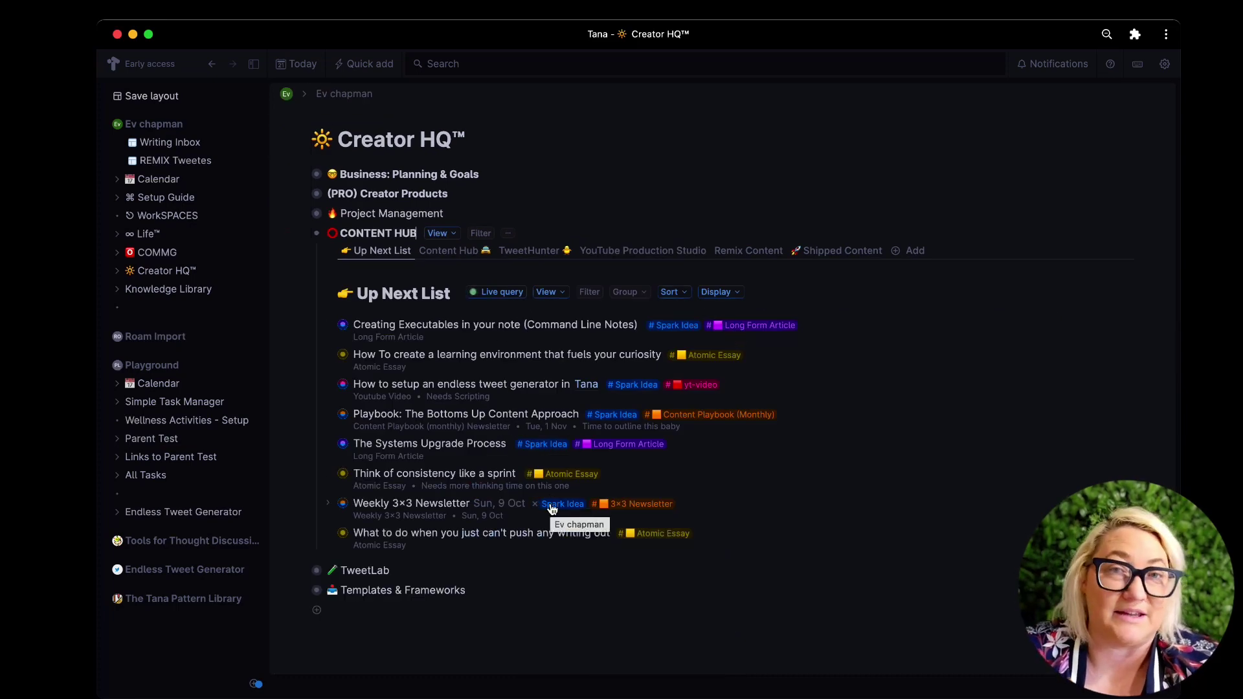
# - Show Shipped Content and view its All Content, YouTube Library and Atomic Essays collections
pyautogui.click(840, 251)
pyautogui.scroll(-1, 518, 489)
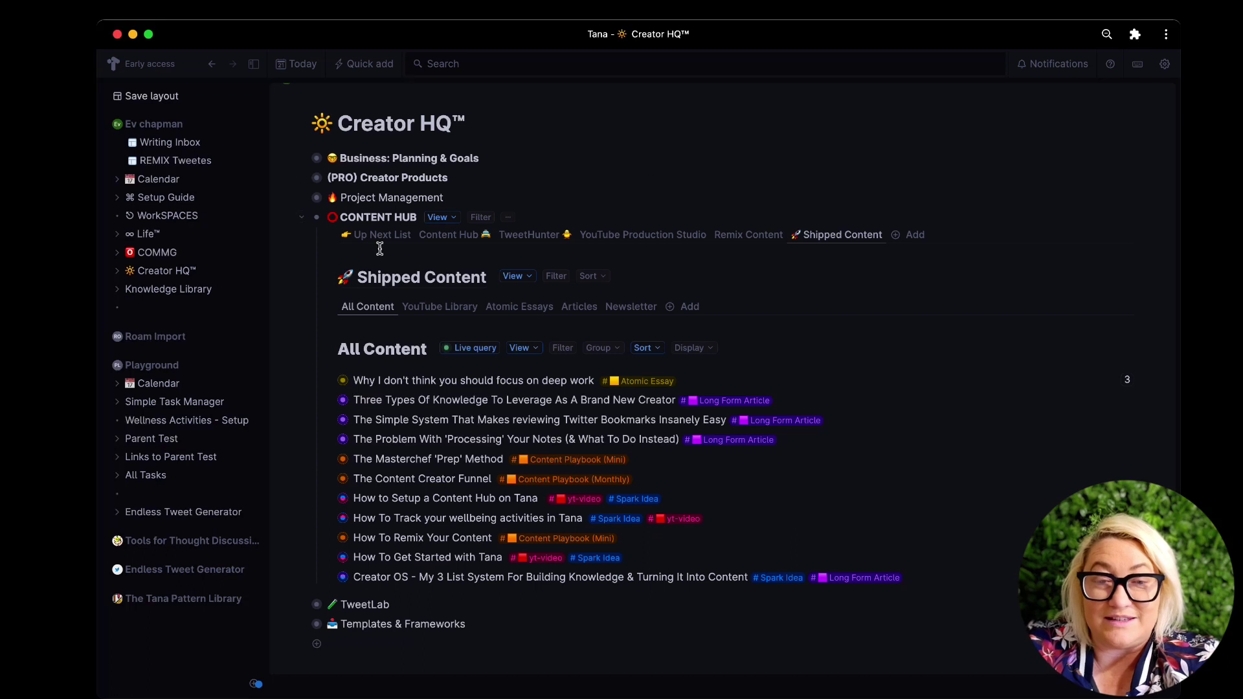
pyautogui.click(452, 308)
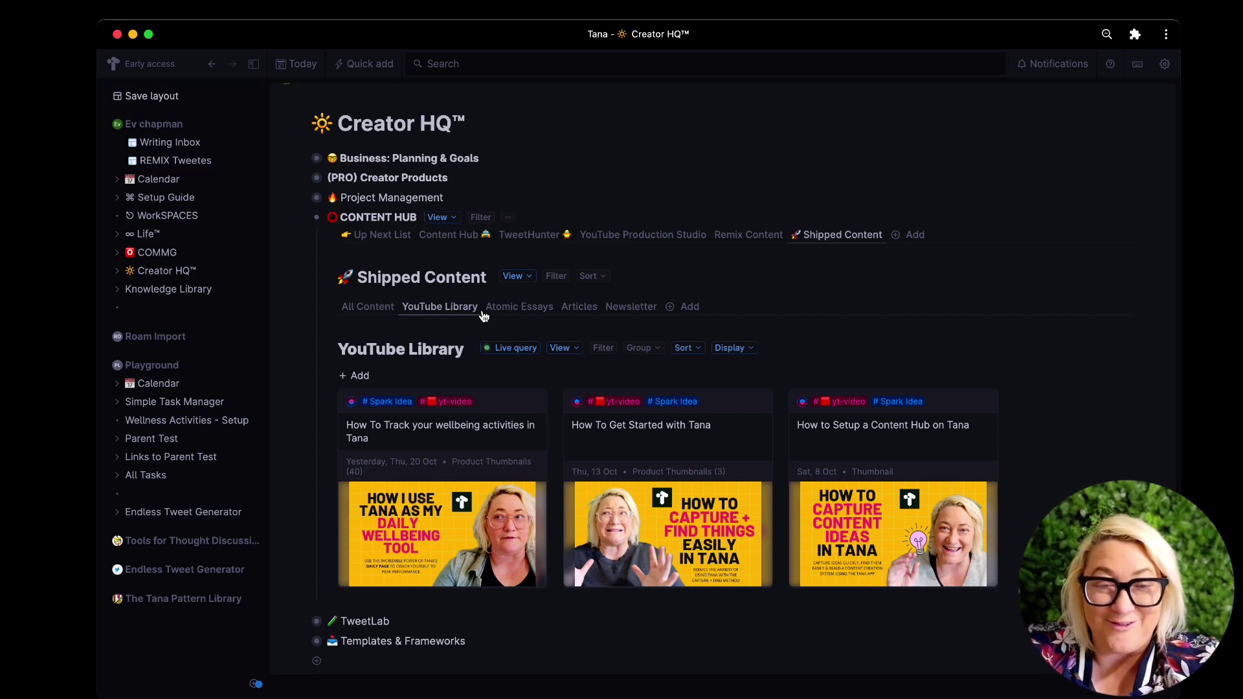
pyautogui.click(527, 309)
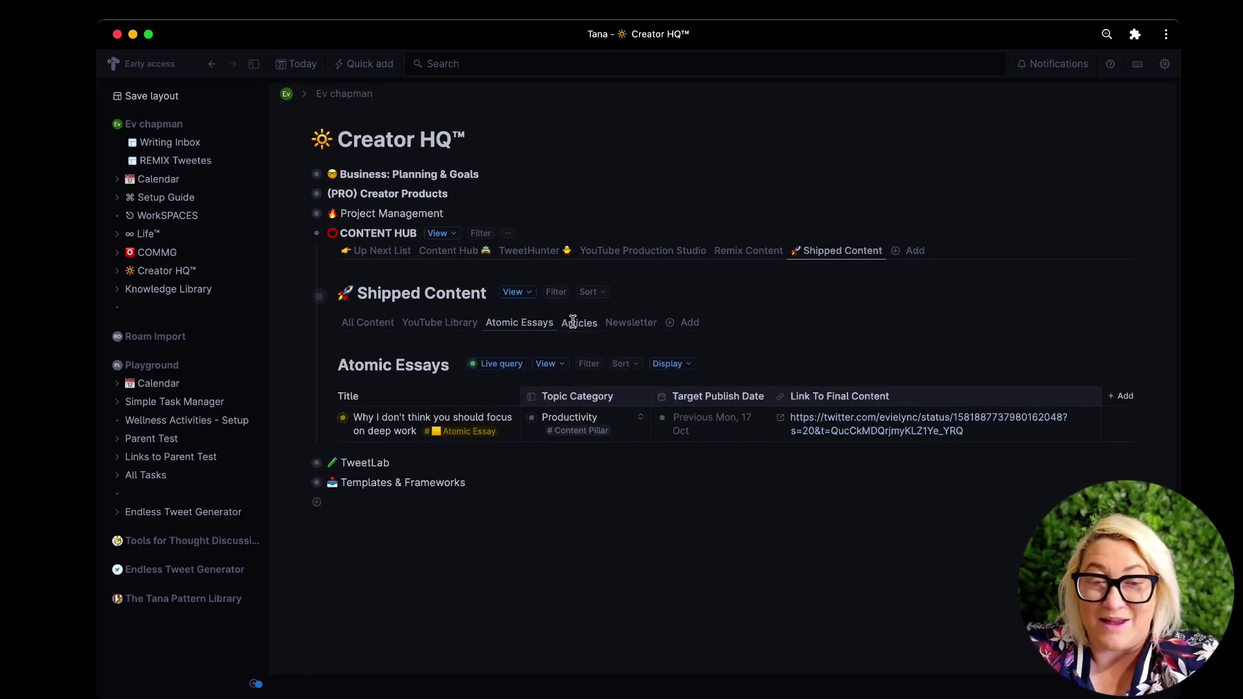
# - View the Articles, Newsletter and Atomic Essays collections within Shipped Content, and collapse CONTENT HUB
pyautogui.click(578, 324)
pyautogui.click(623, 330)
pyautogui.click(521, 324)
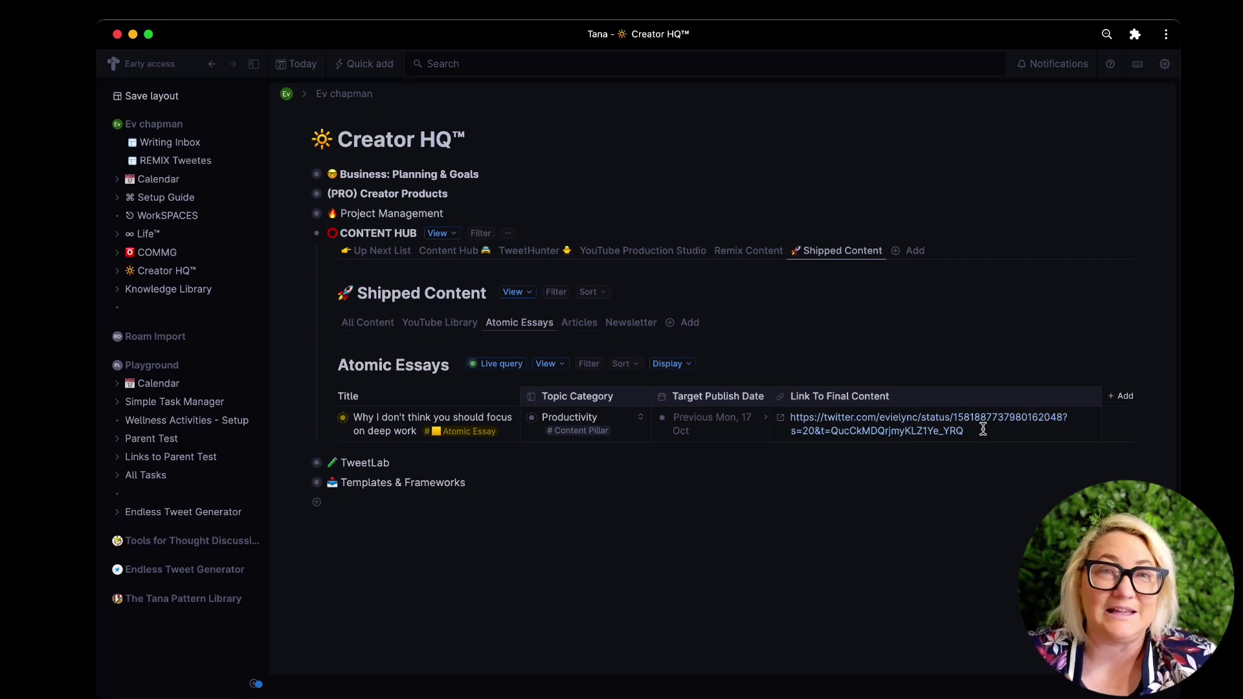
pyautogui.click(303, 234)
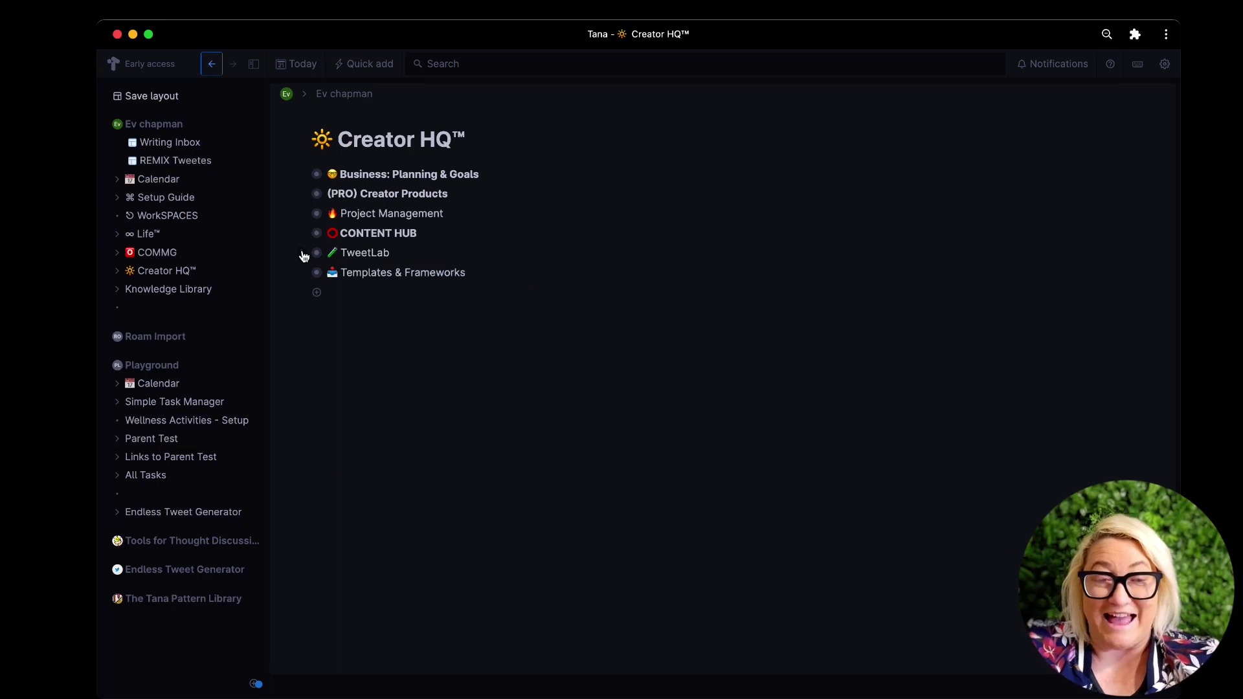
# - Look through TweetLab's Tweets By Type, Tweets By Category and Tweet Frameworks, plus the Marketing Hook table in Templates & Frameworks
pyautogui.click(302, 253)
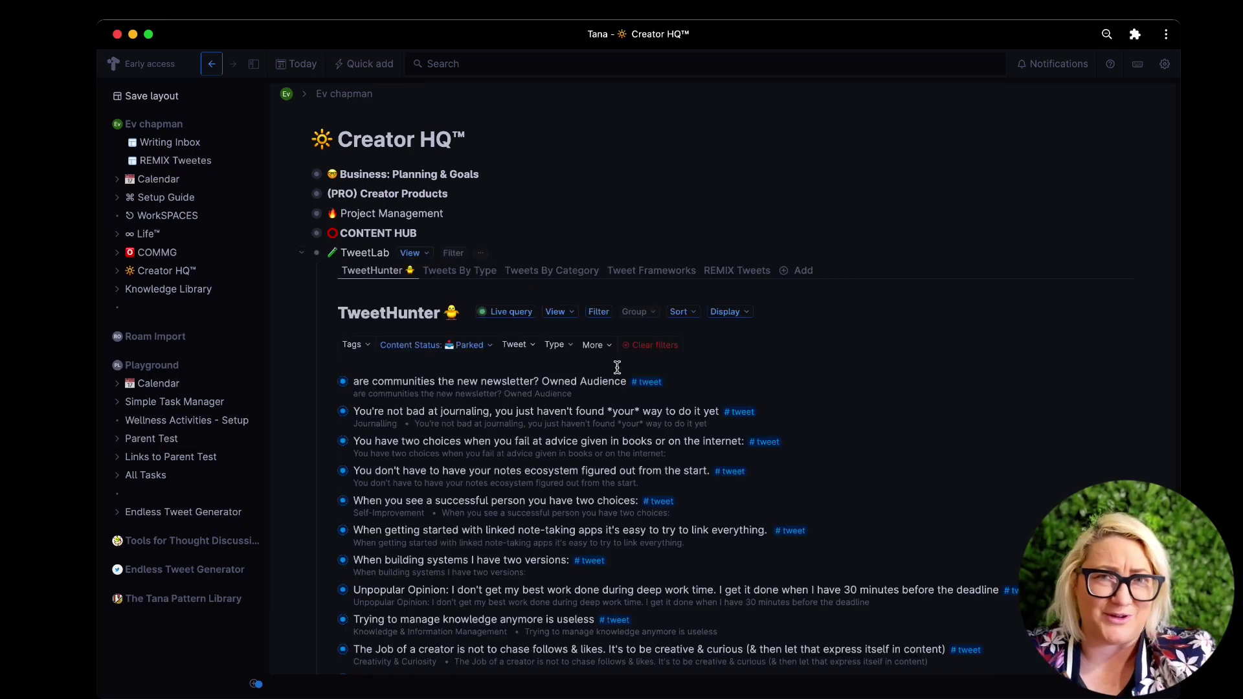
pyautogui.click(456, 270)
pyautogui.click(536, 272)
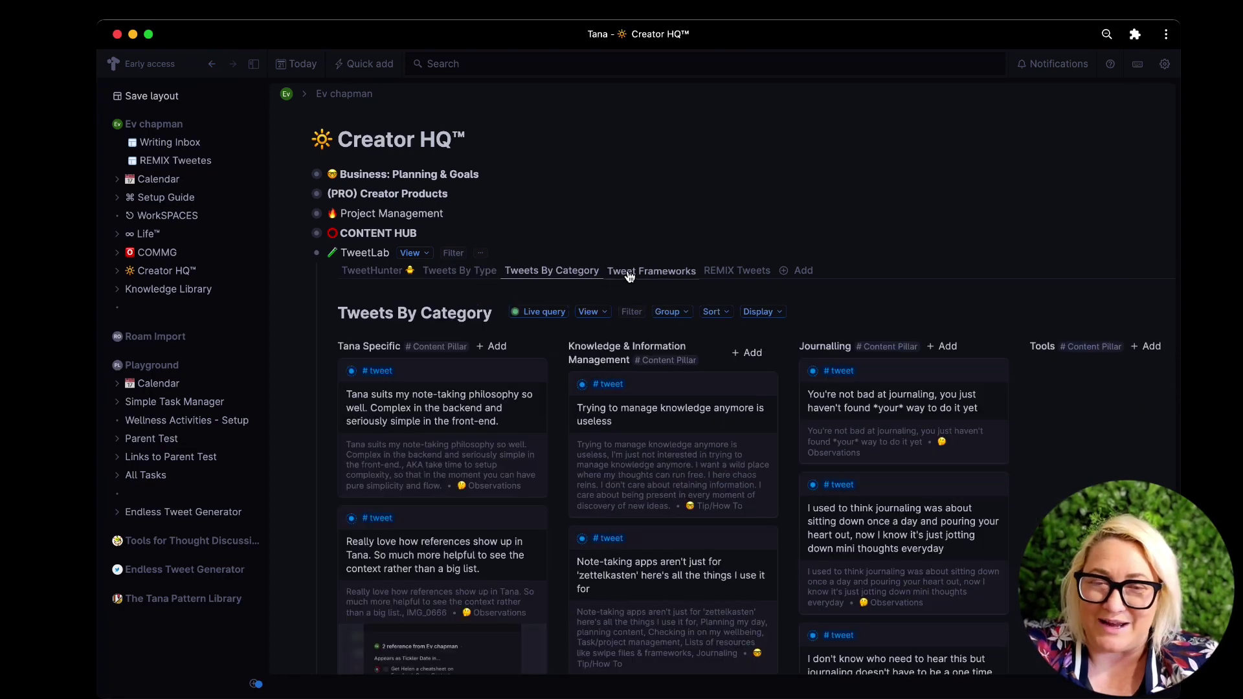
pyautogui.click(624, 271)
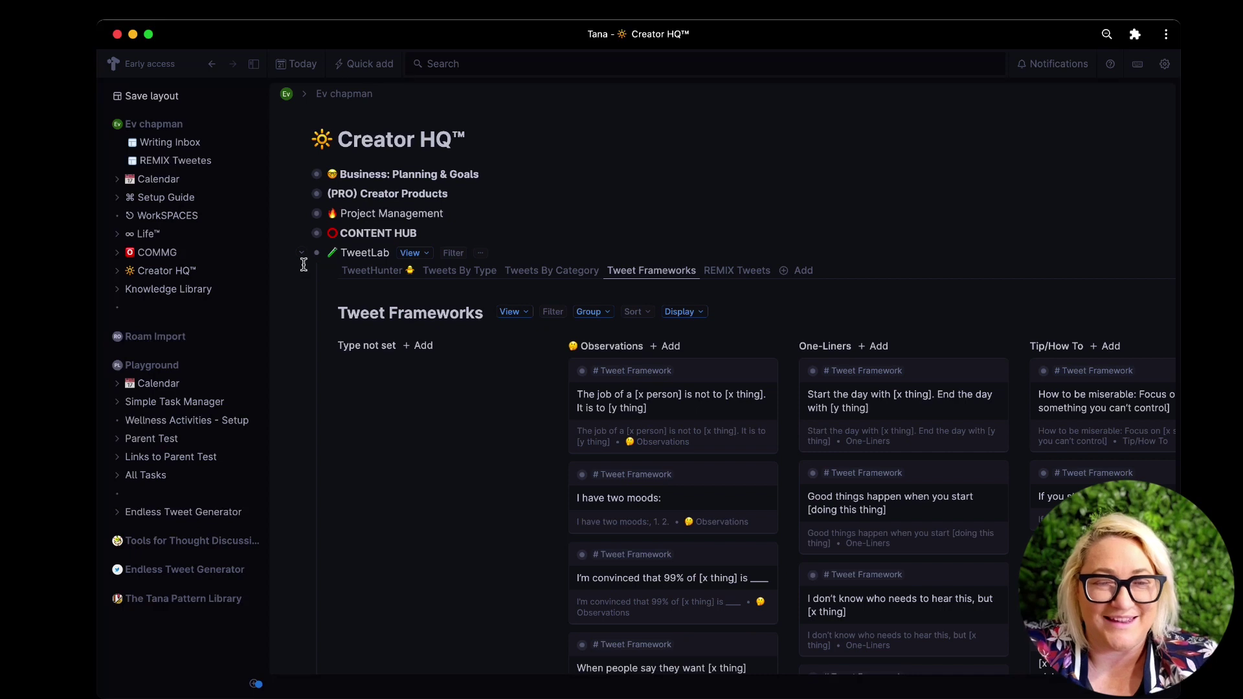
pyautogui.click(301, 254)
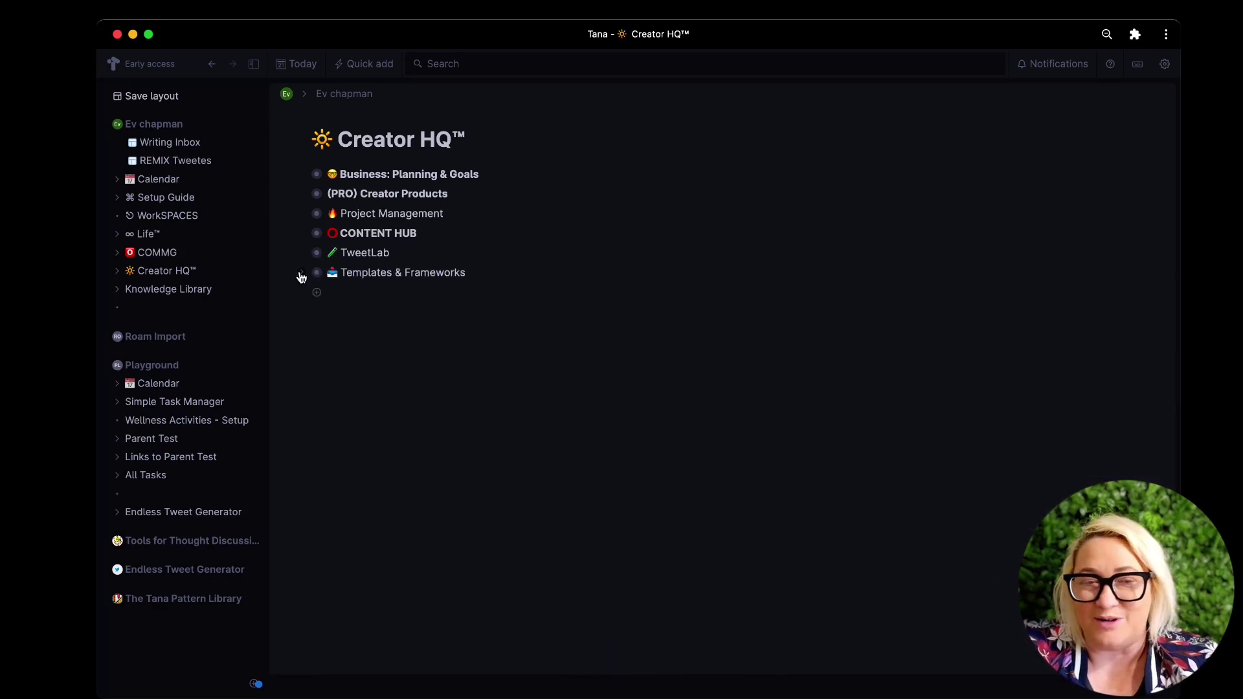
pyautogui.click(302, 273)
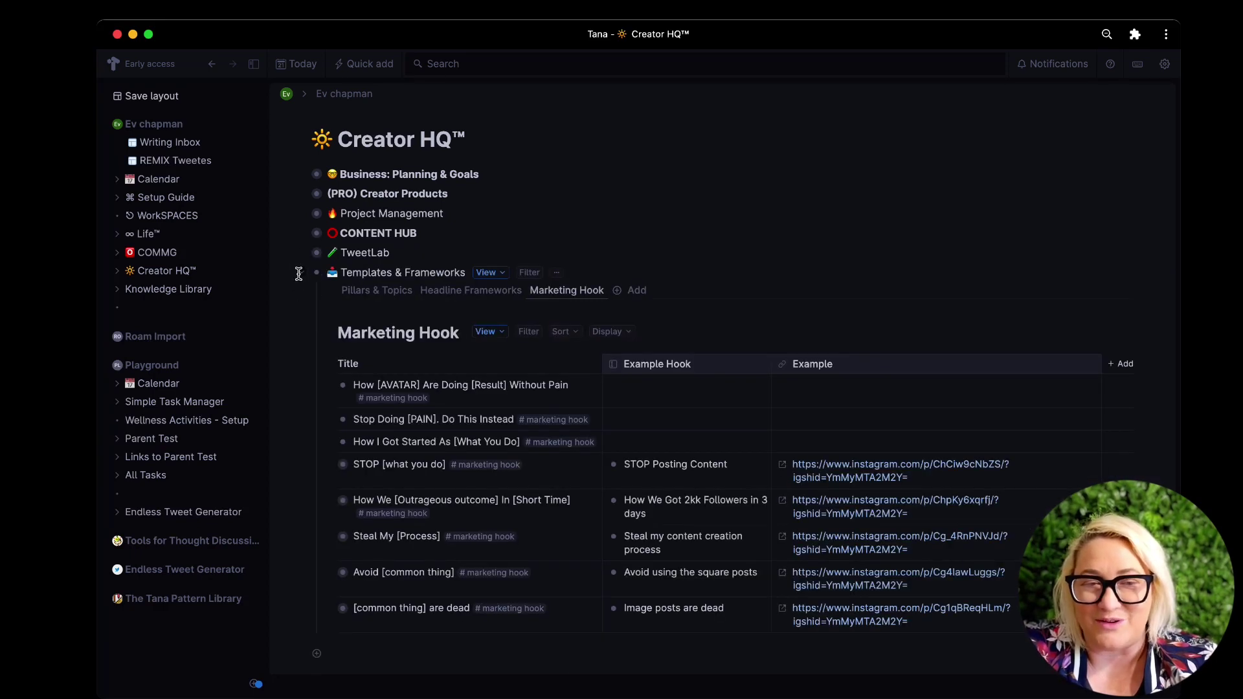
pyautogui.click(301, 273)
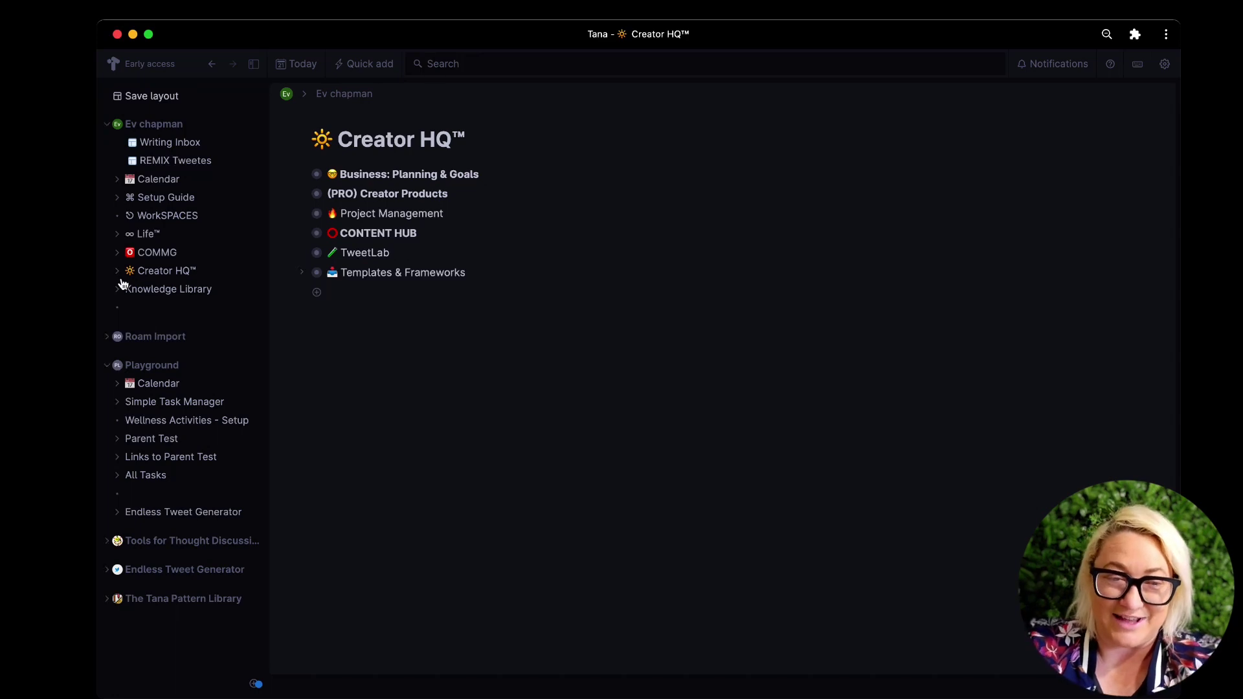
# - Open the Knowledge Library, collapse Explore Your Notes, and view the spark notes in the Spark Inbox
pyautogui.click(150, 289)
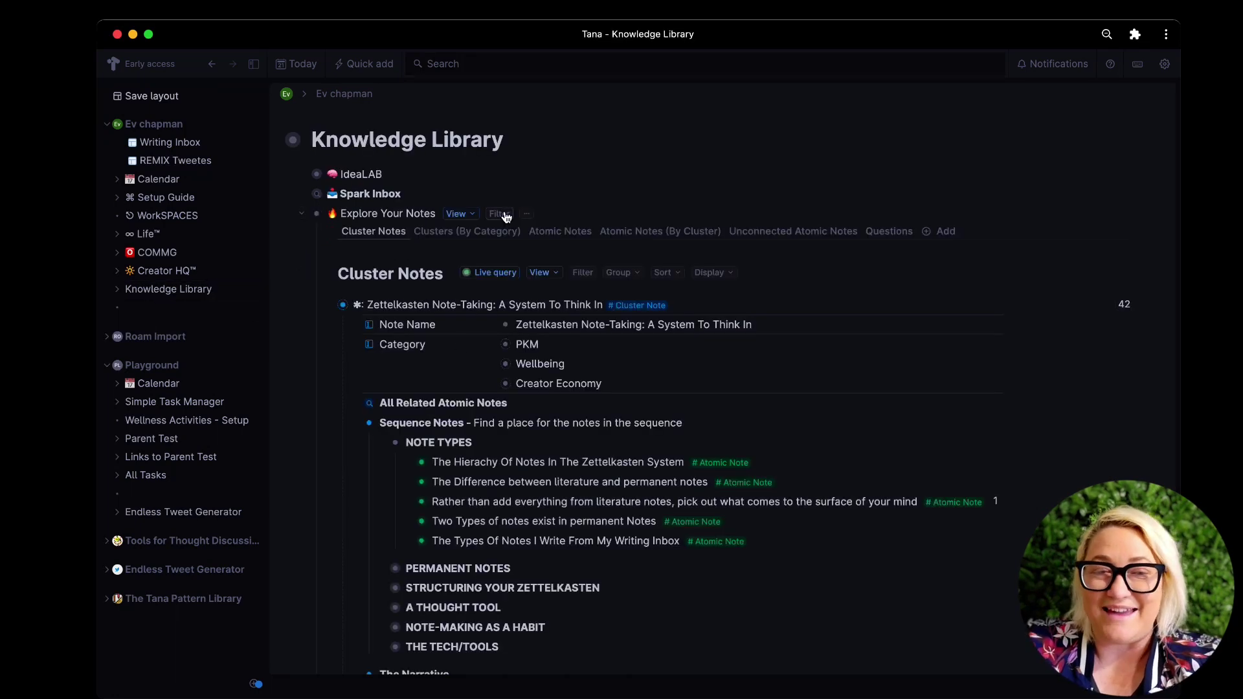
pyautogui.click(302, 214)
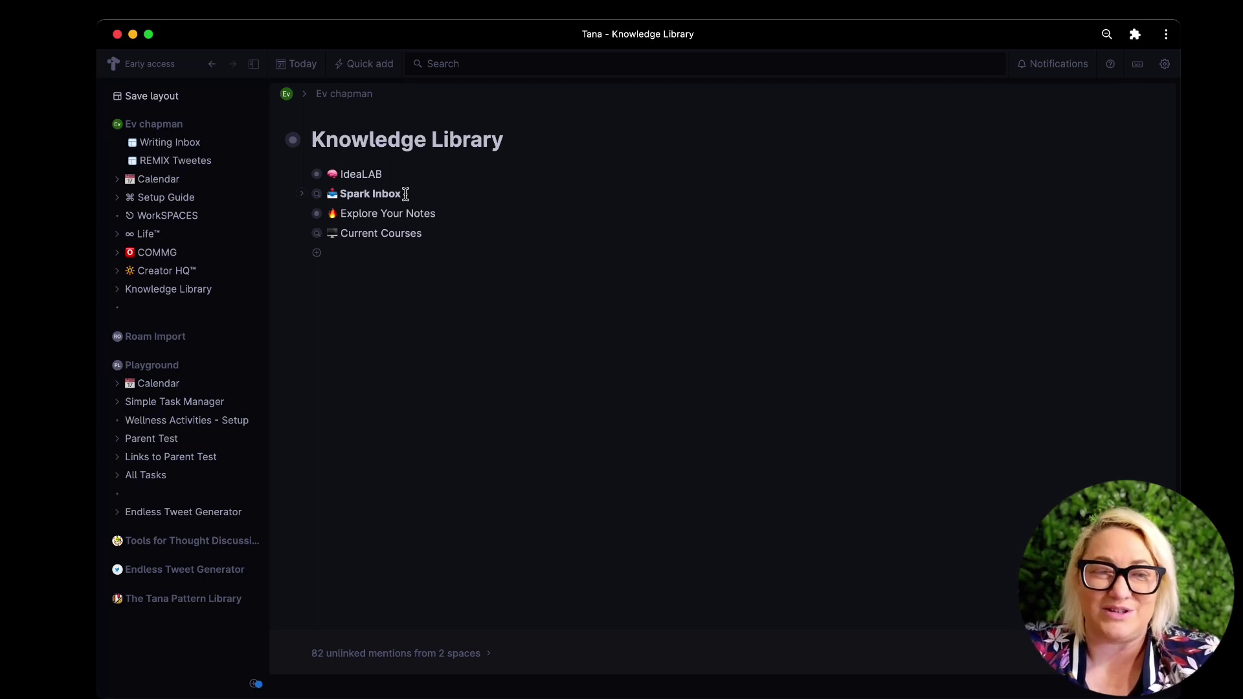
pyautogui.click(302, 194)
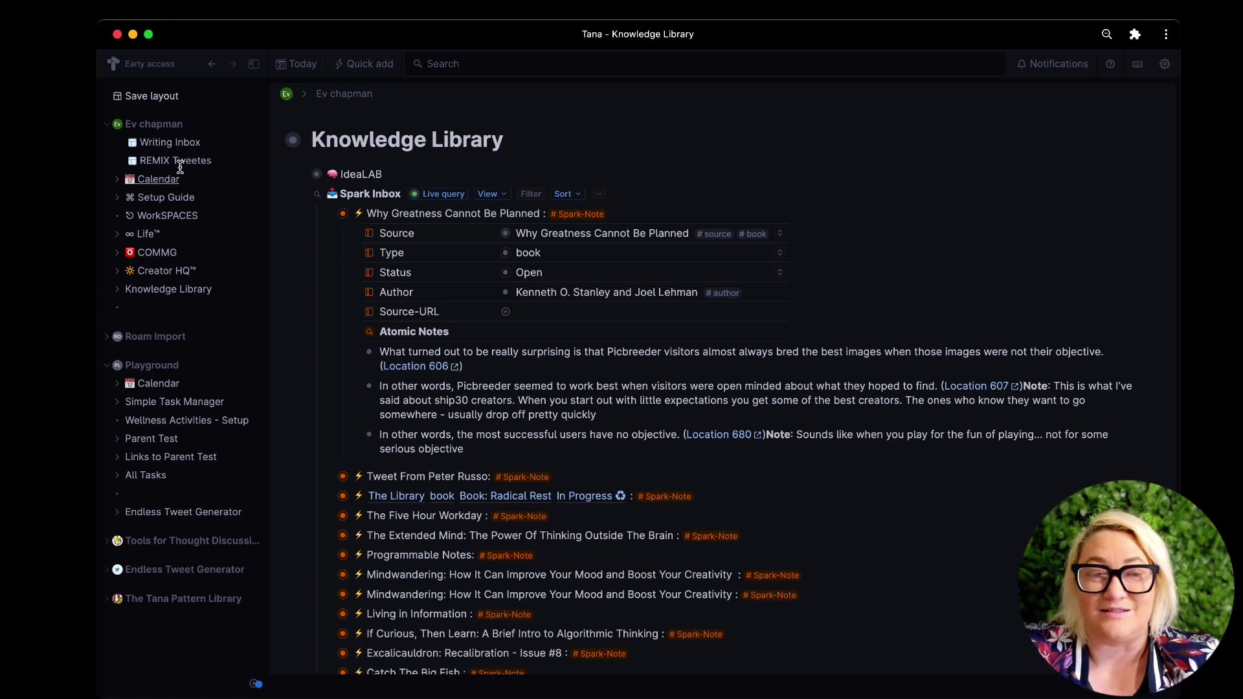
pyautogui.click(304, 196)
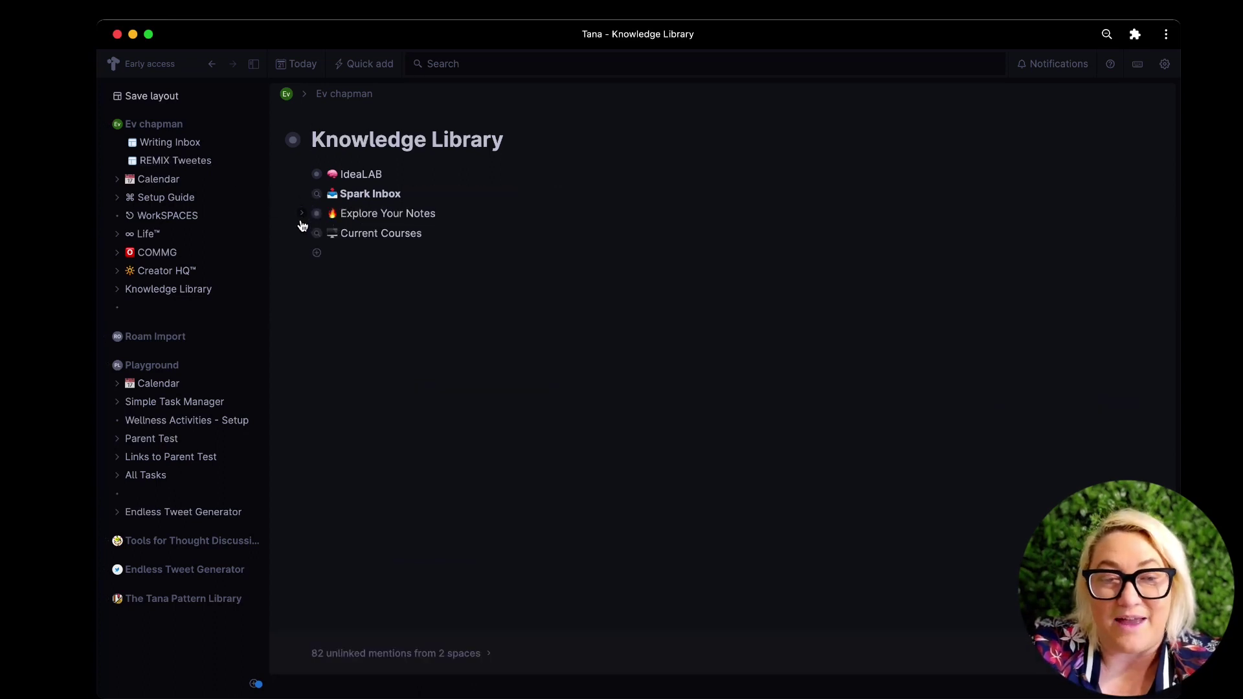
# - Expand Explore Your Notes and examine the "Zettelkasten Note-Taking: A System To Think In" cluster note, leaving it collapsed
pyautogui.click(302, 216)
pyautogui.scroll(-2, 392, 388)
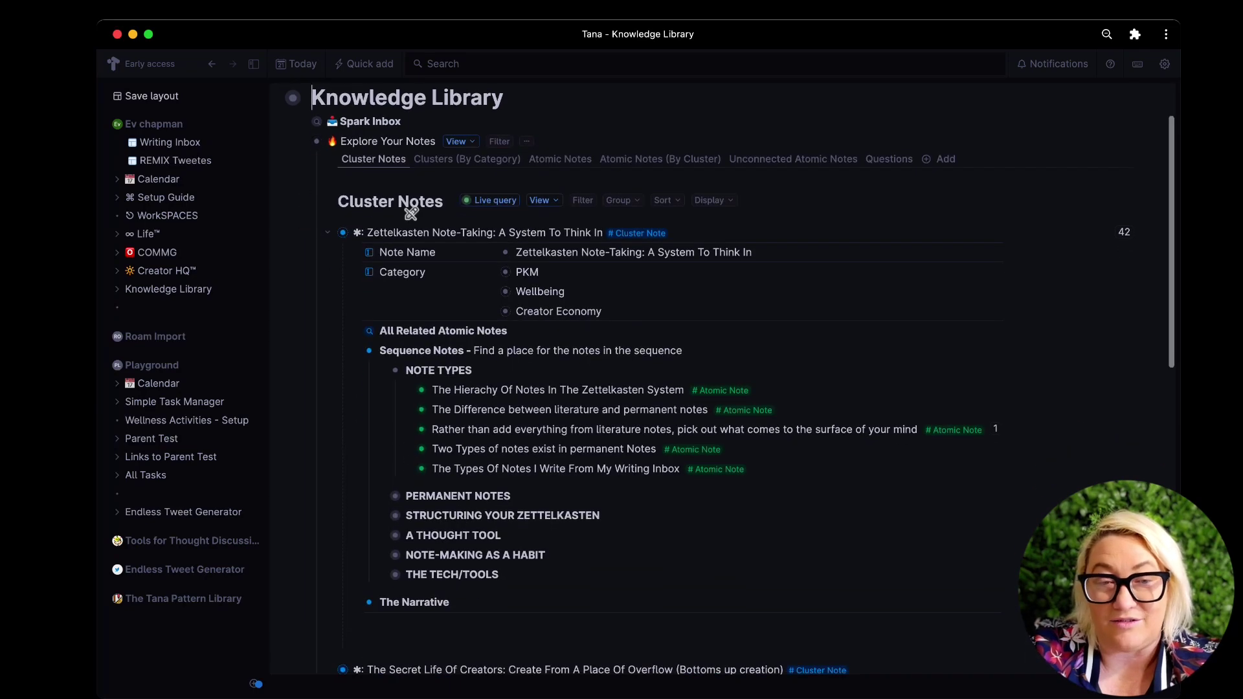
pyautogui.click(324, 232)
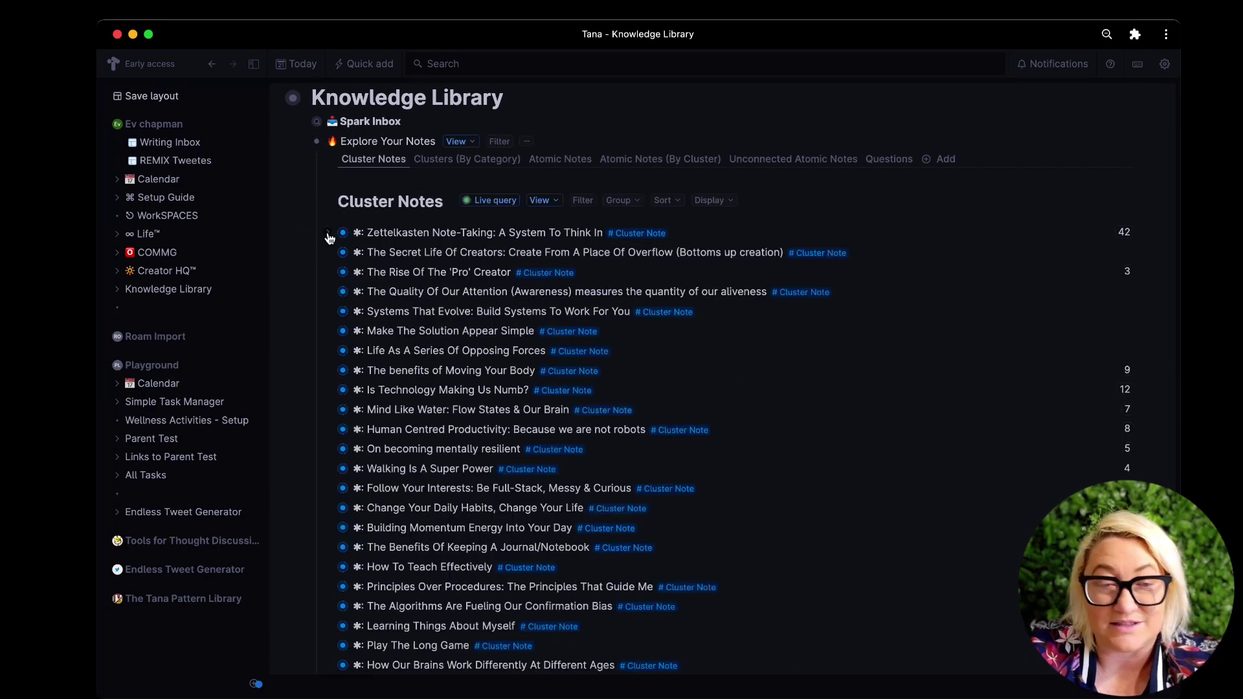
pyautogui.click(324, 233)
pyautogui.scroll(-2, 450, 418)
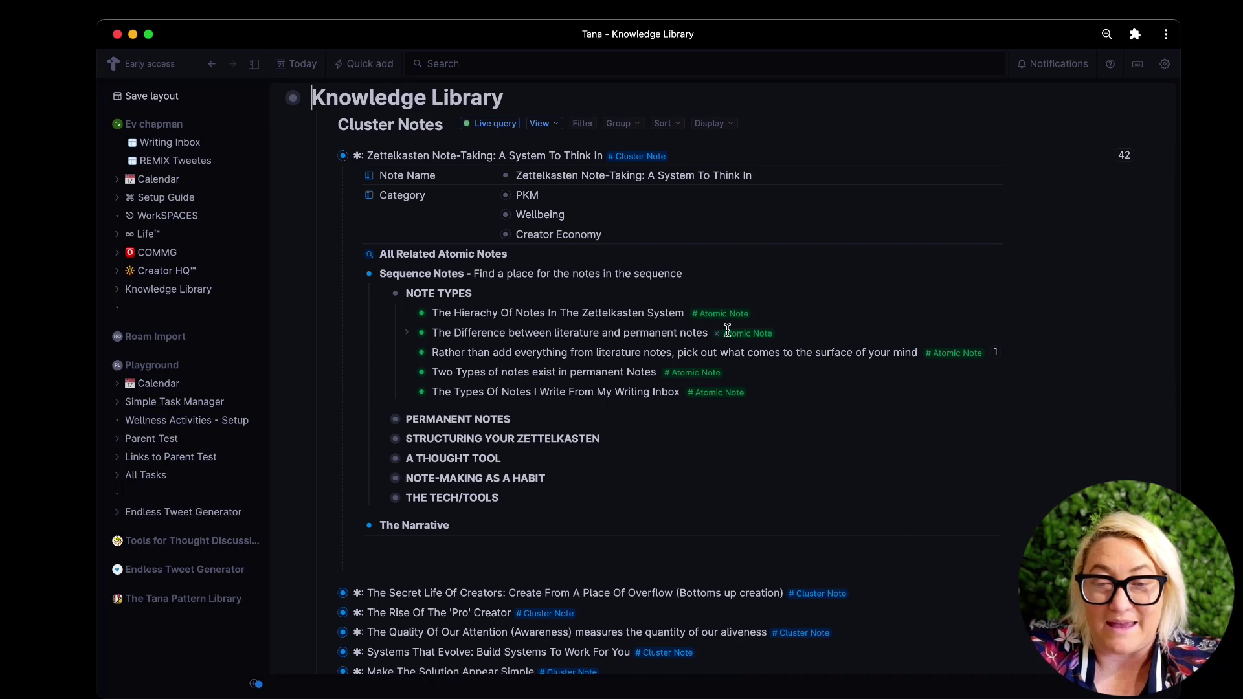
pyautogui.scroll(3, 335, 217)
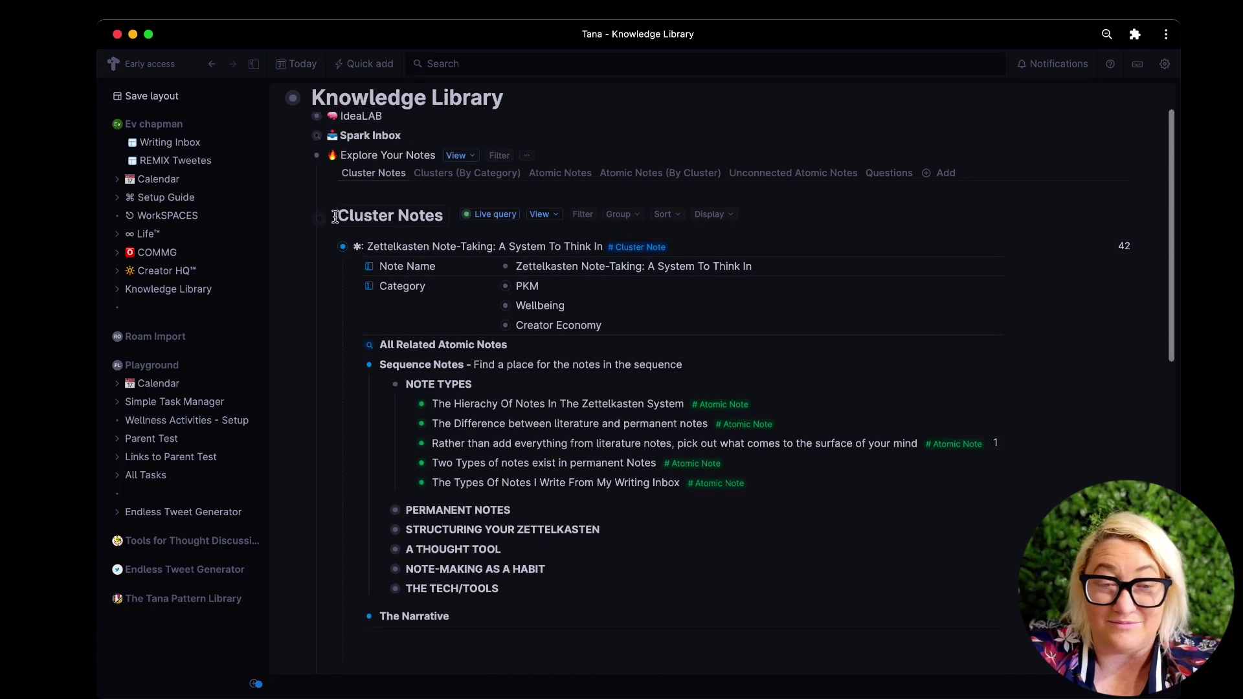
pyautogui.click(330, 248)
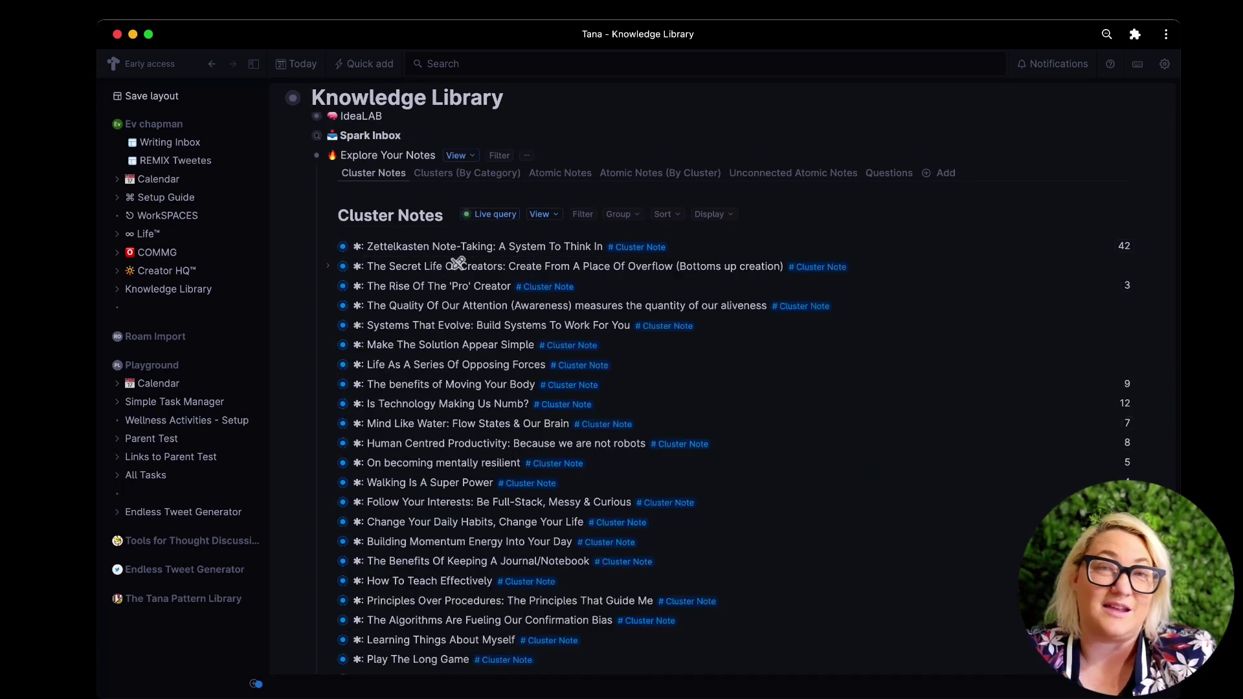
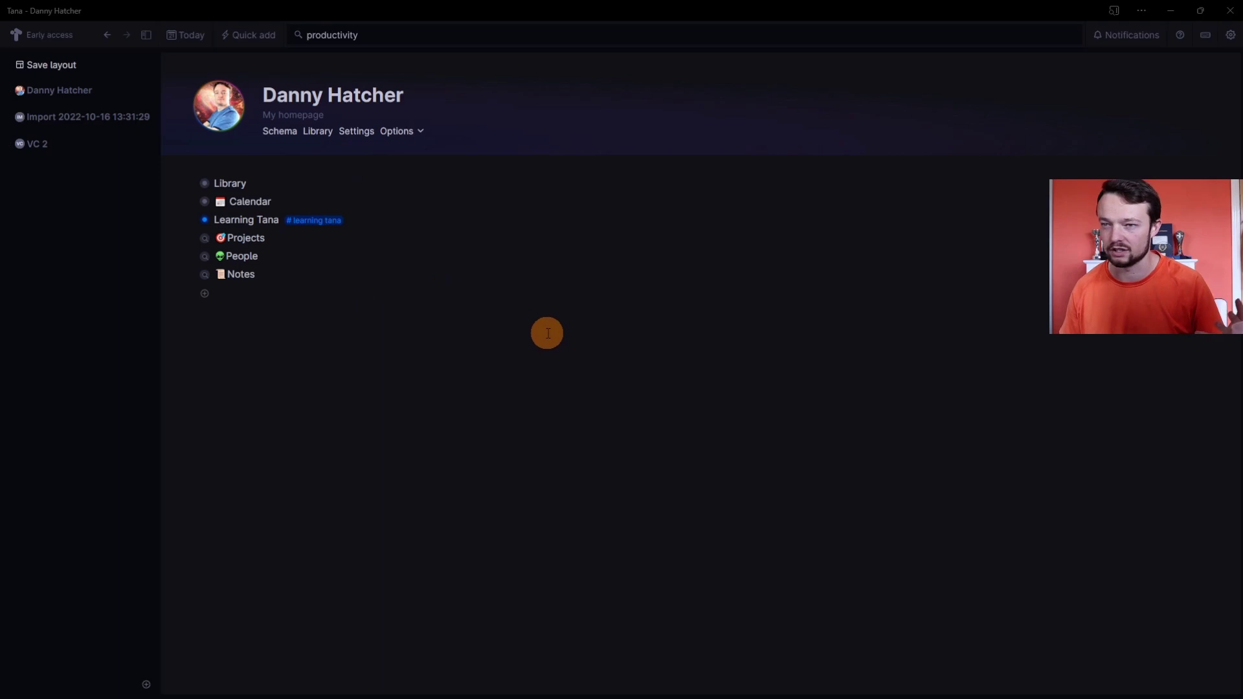
# - Open the homepage's Schema in its own panel and view where the source supertag is used
pyautogui.click(275, 130)
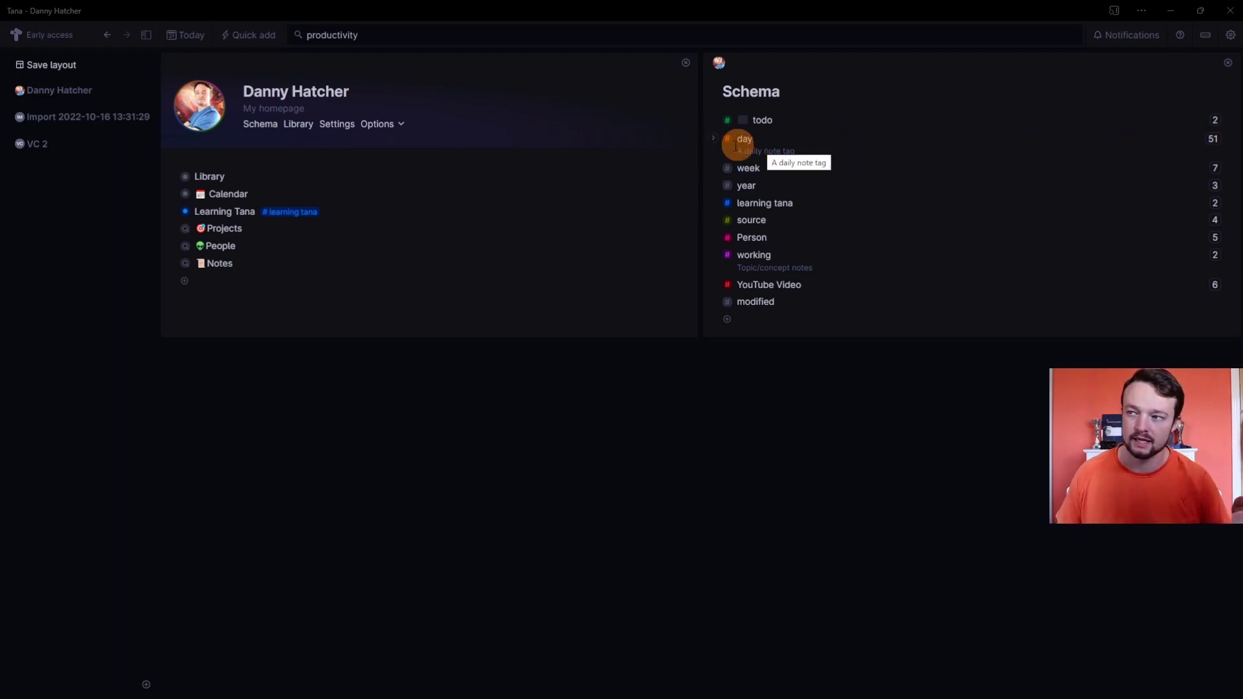
pyautogui.click(1215, 219)
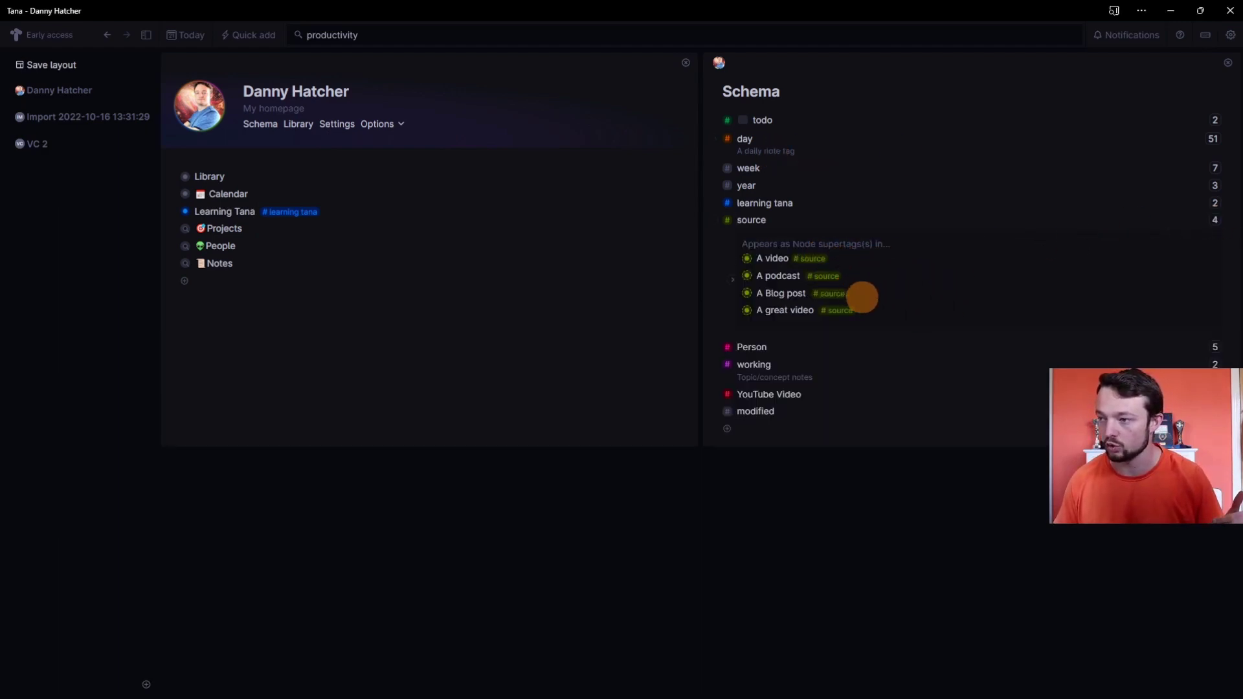
pyautogui.click(880, 316)
# - Review the Tana labs feature options in the account menu
pyautogui.click(1230, 35)
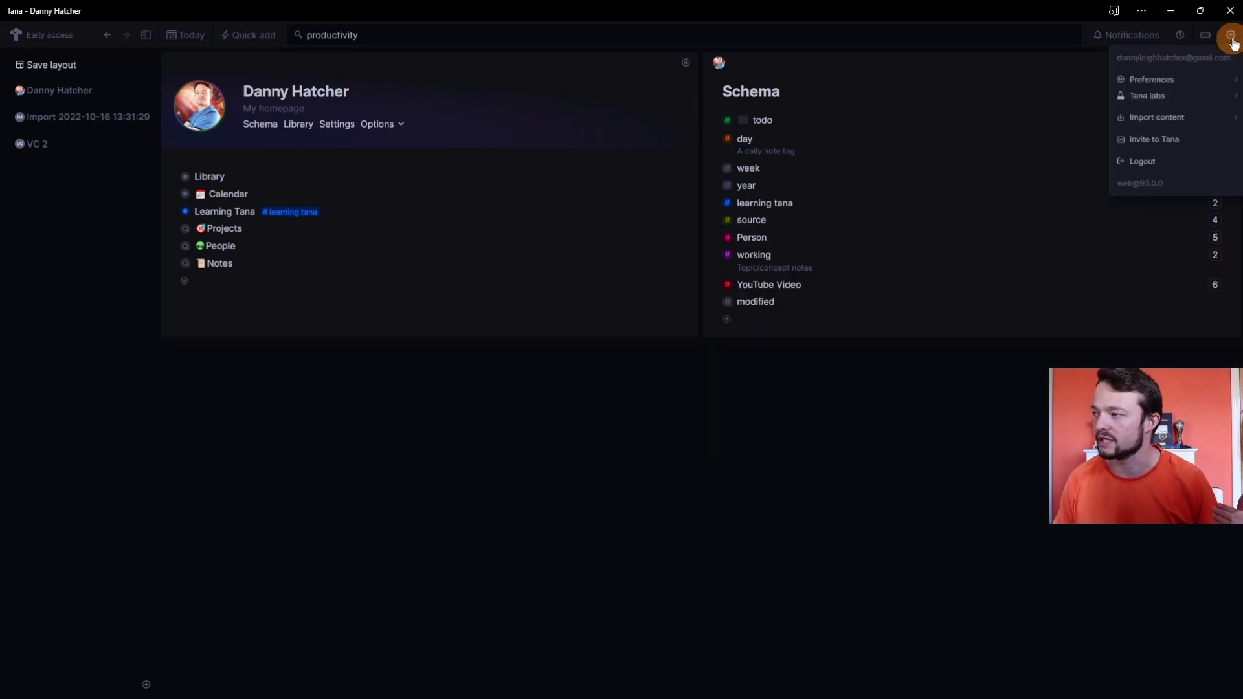
pyautogui.moveTo(1186, 95)
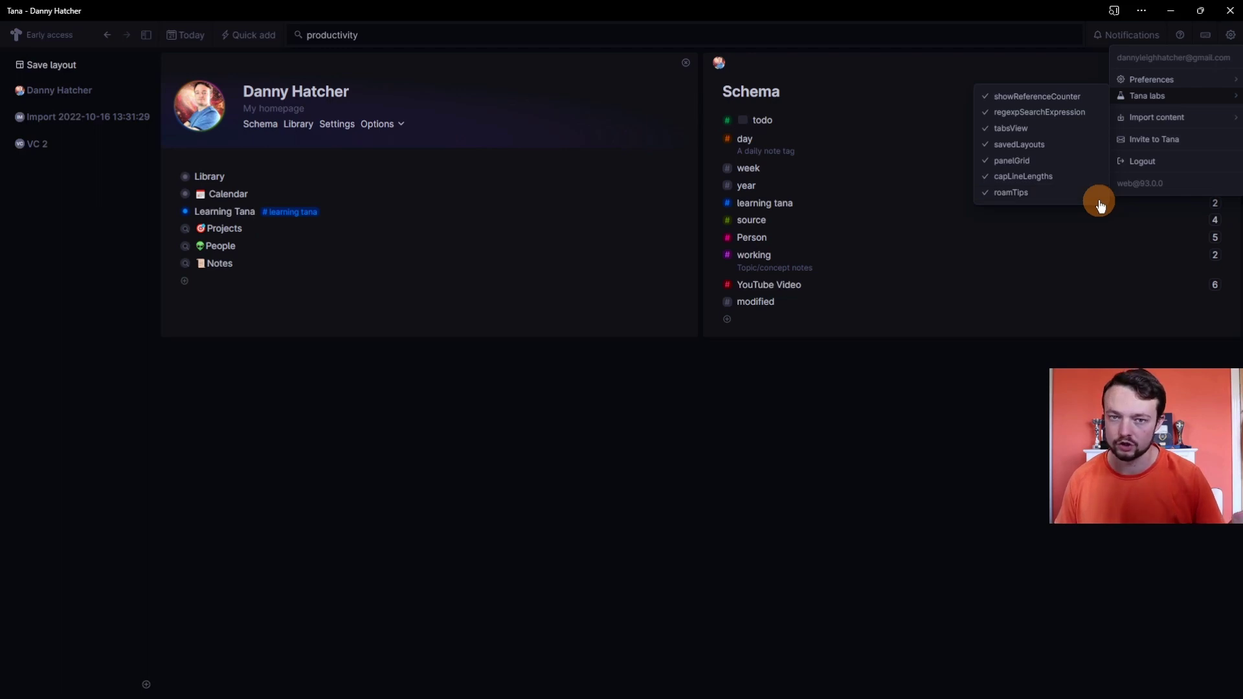
pyautogui.moveTo(1176, 124)
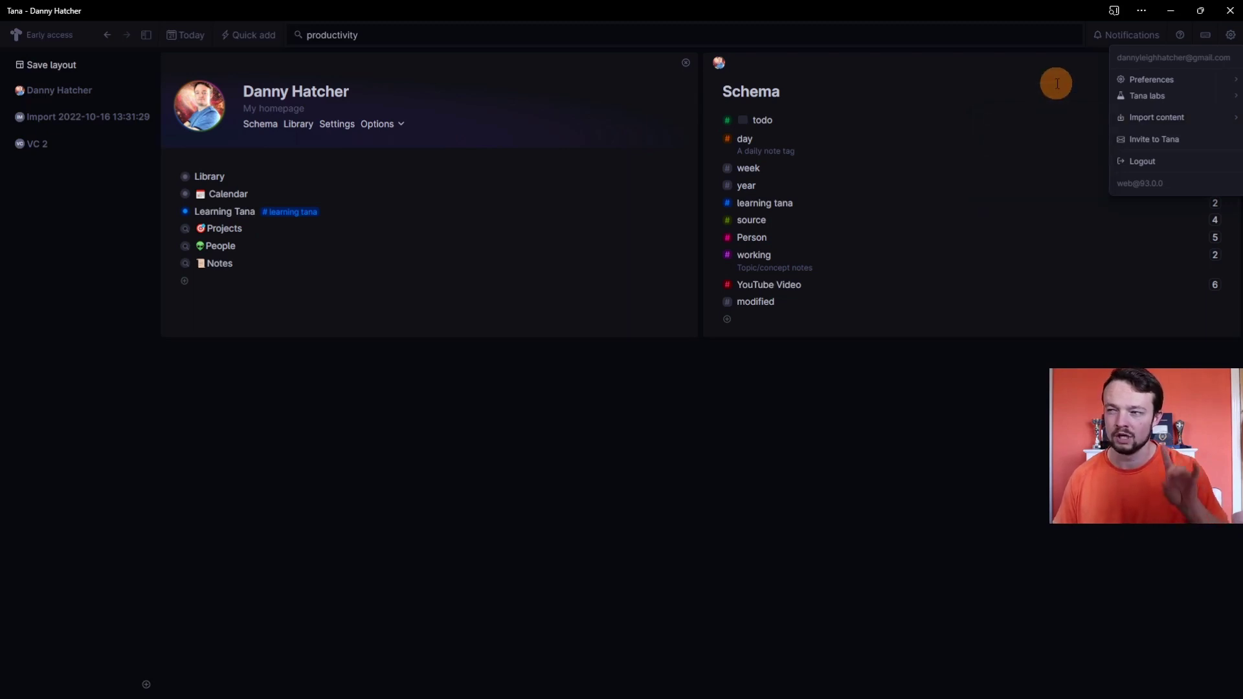
# - Open the Library in another panel, show the first person entry's references, and examine the contents of "A podcast"
pyautogui.click(298, 124)
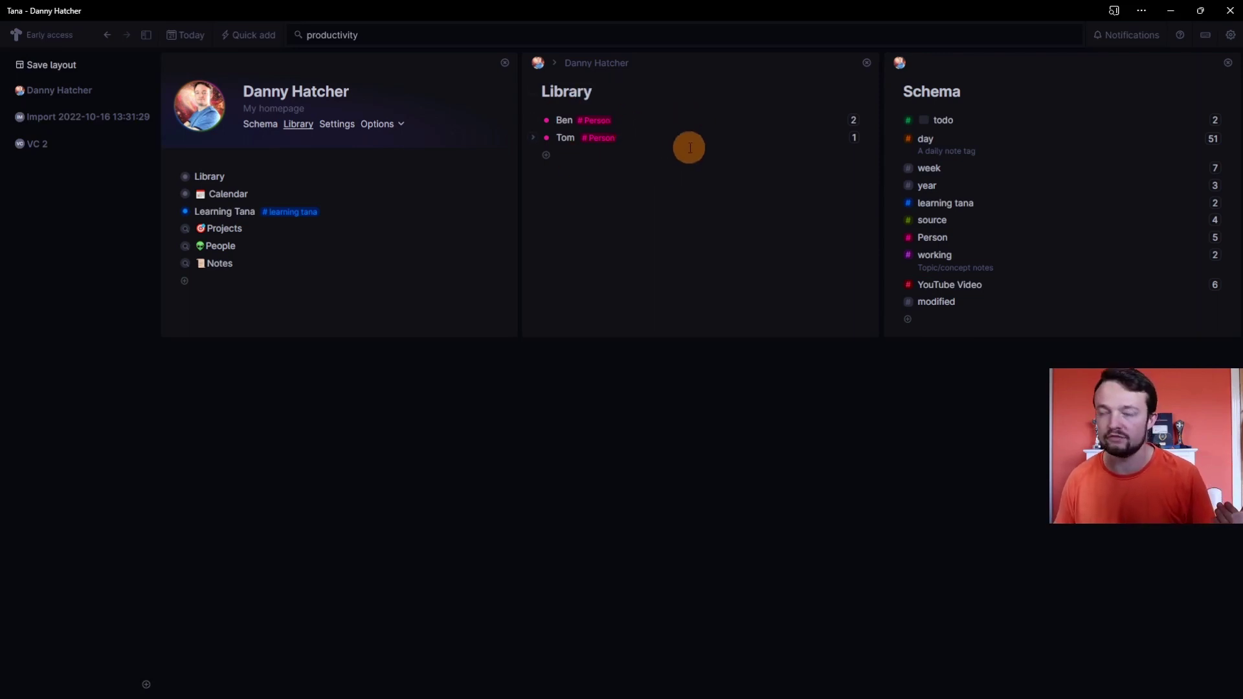
pyautogui.click(853, 120)
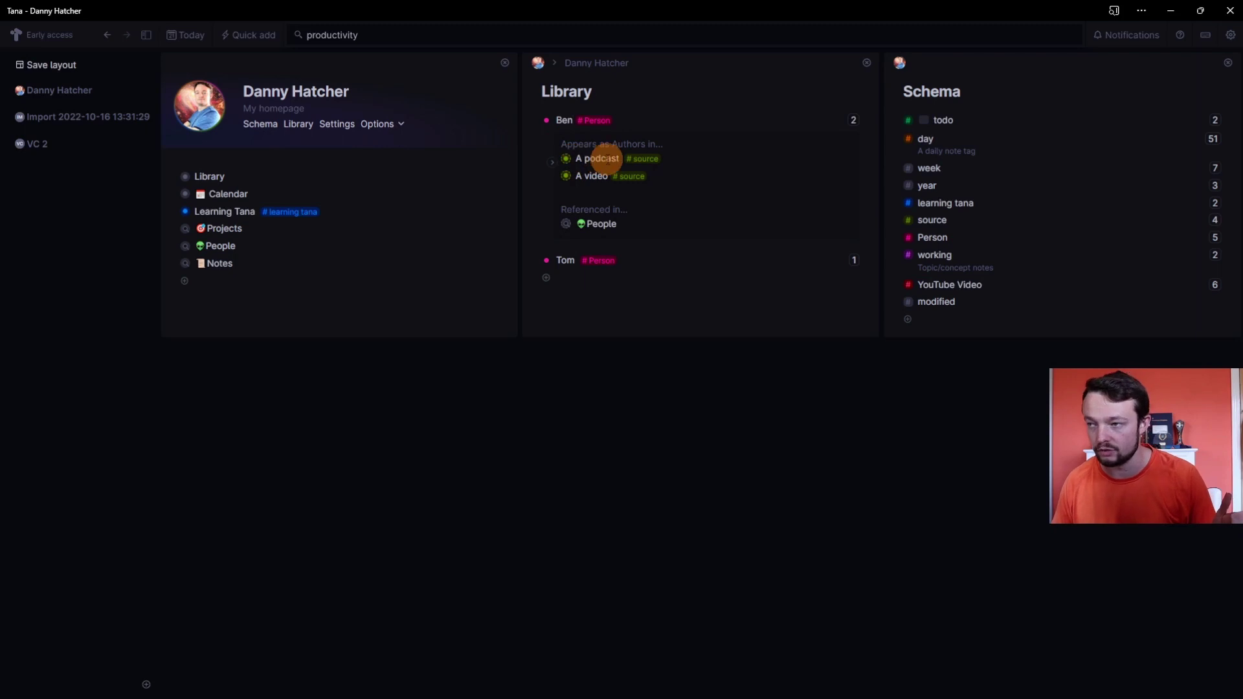
pyautogui.click(552, 160)
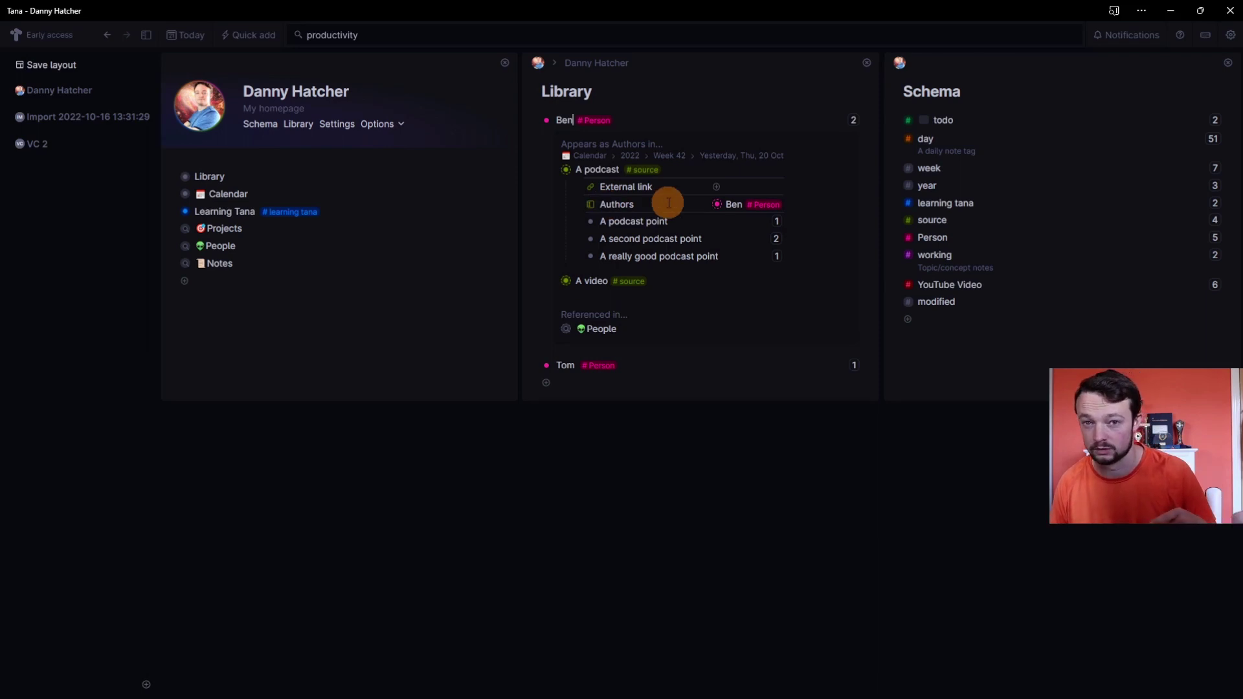
pyautogui.click(552, 170)
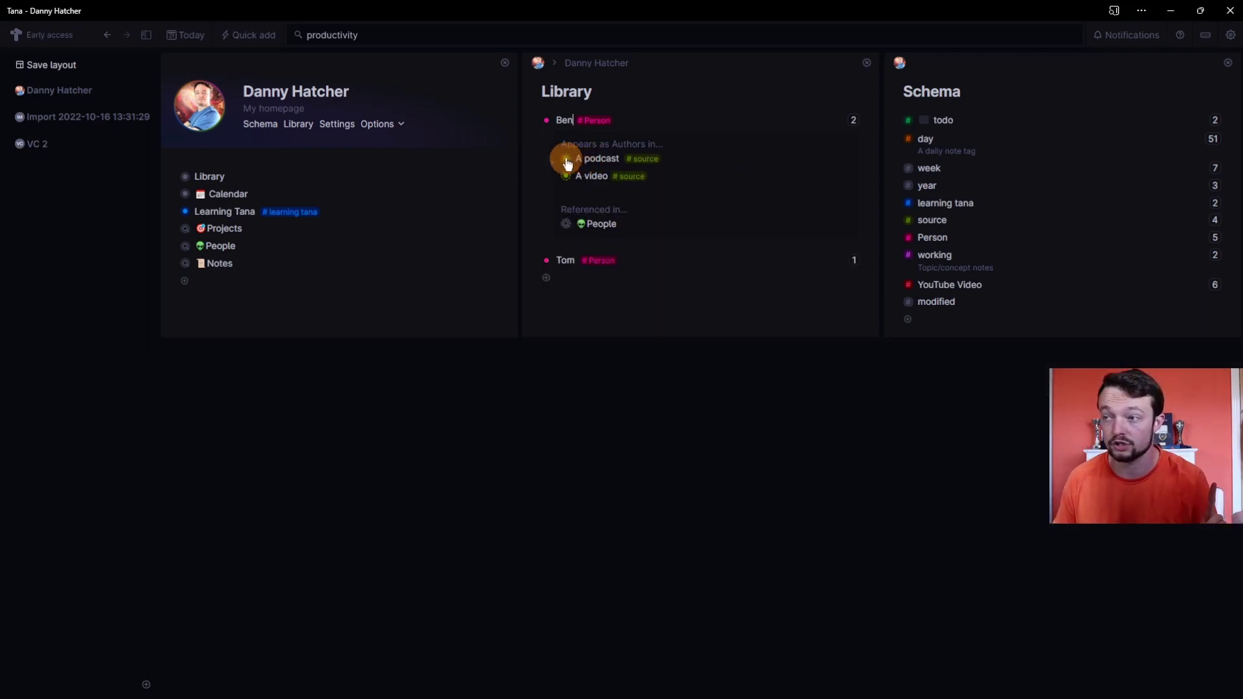
# - Open the "A podcast" node, view it expanded within its parent day page, and reopen it on its own
pyautogui.moveTo(567, 163)
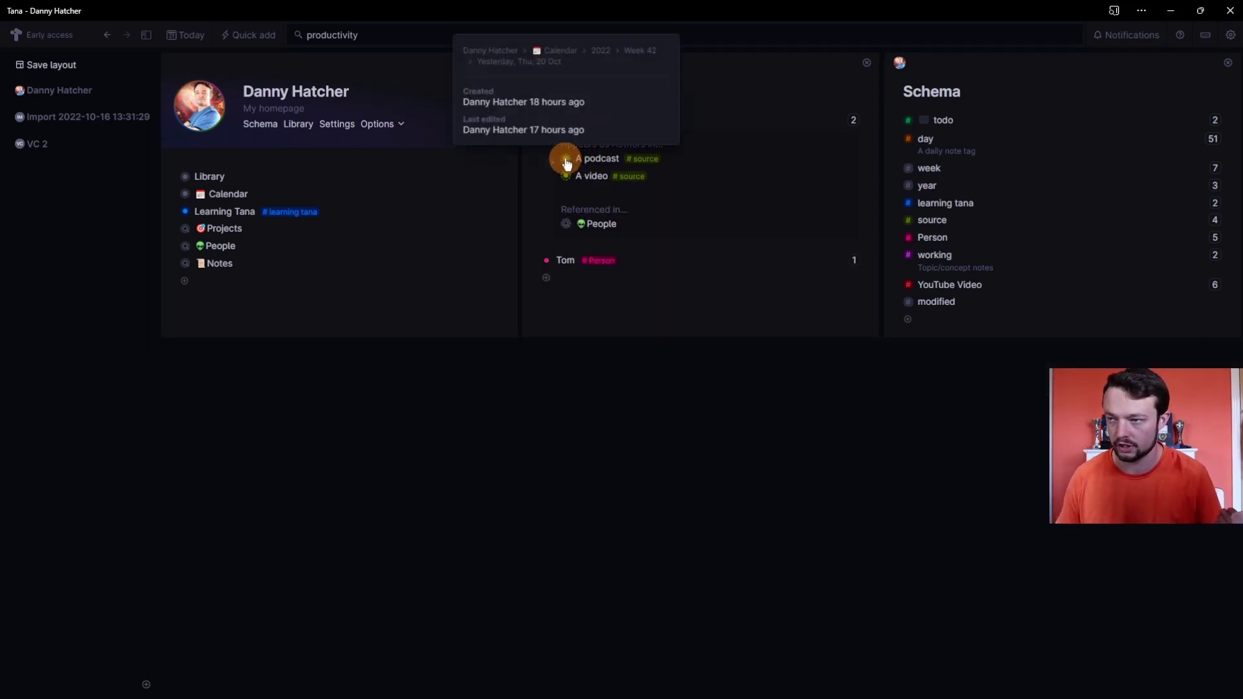
pyautogui.click(567, 161)
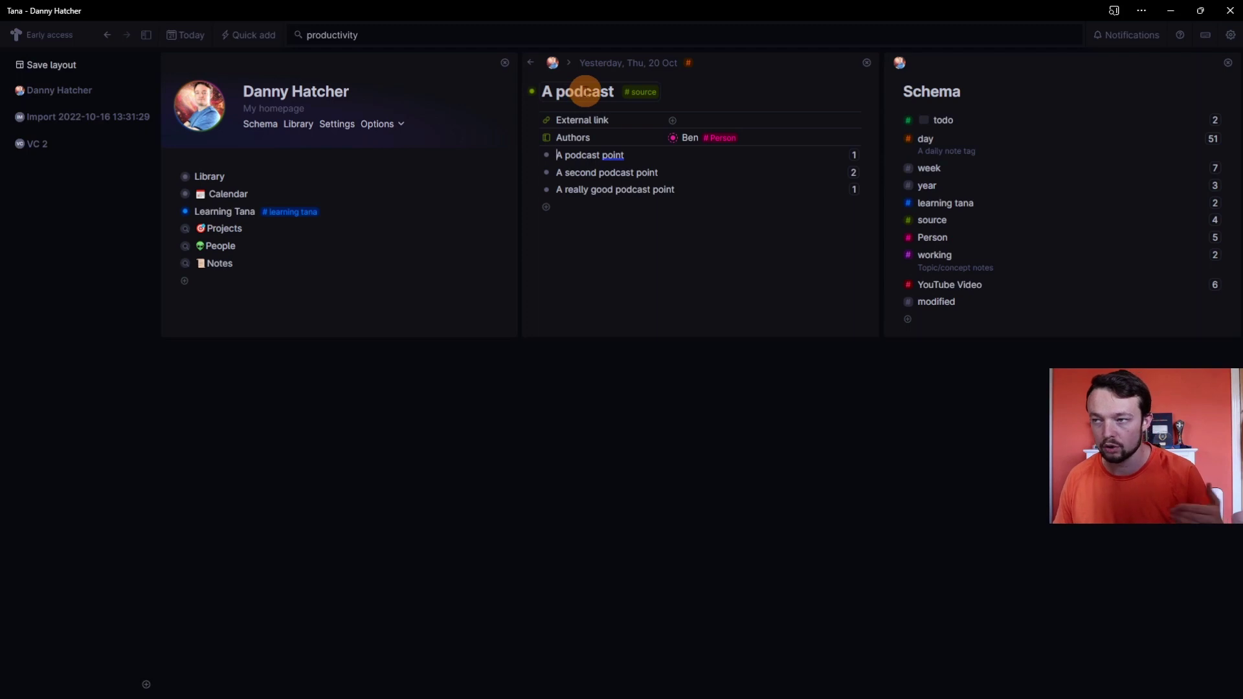
pyautogui.click(632, 64)
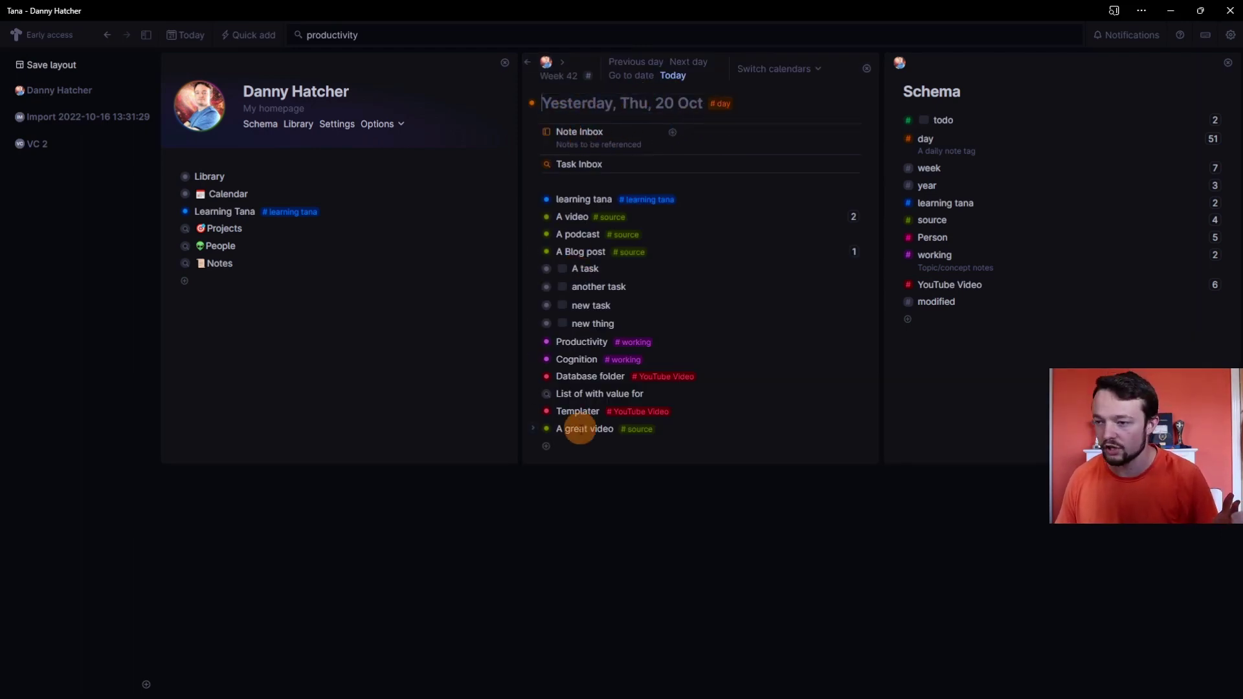
pyautogui.click(533, 236)
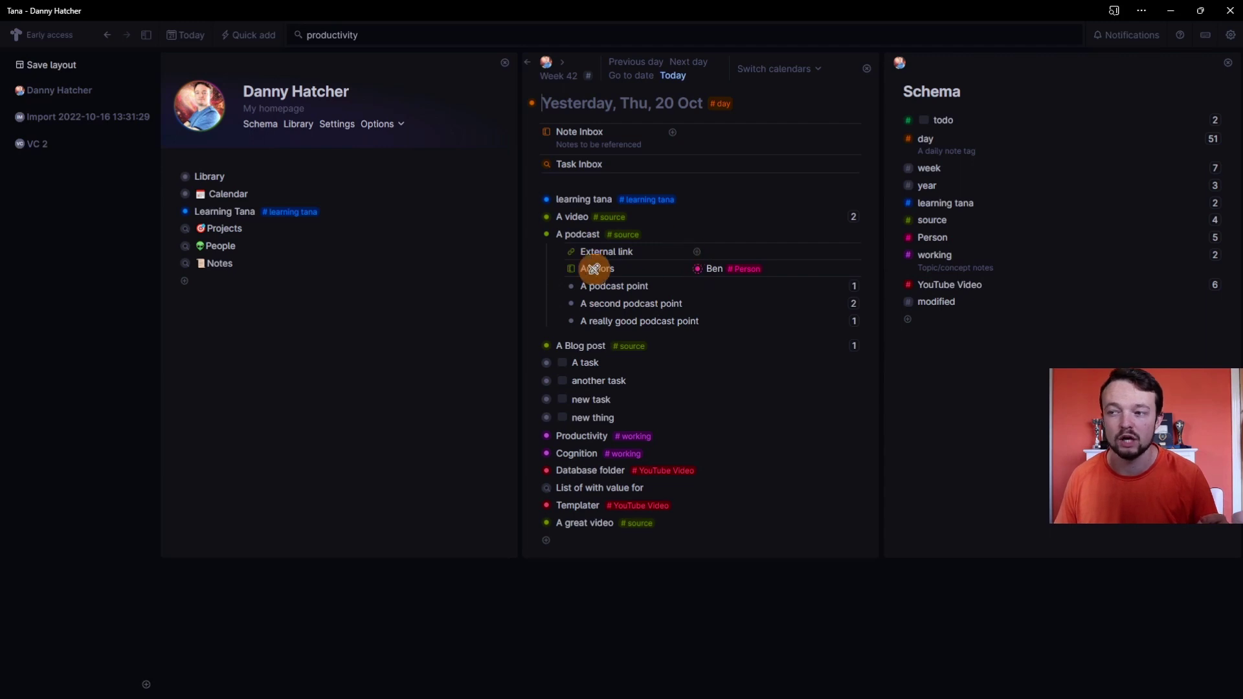
pyautogui.click(545, 235)
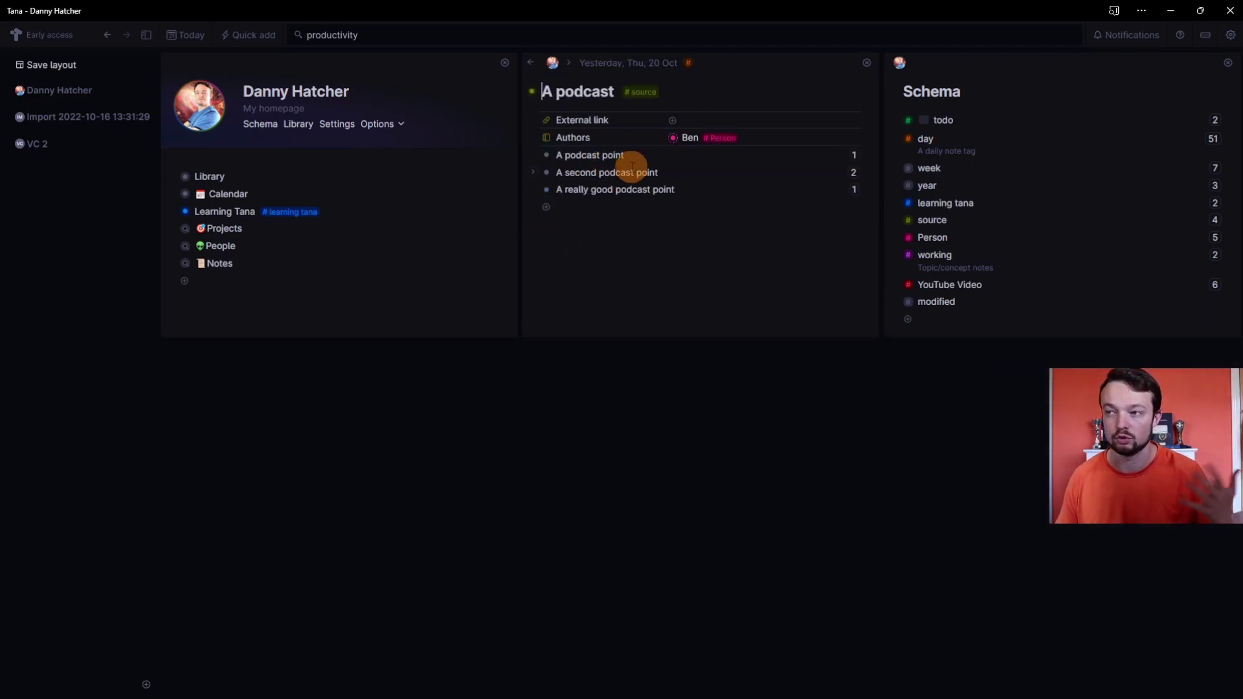
# - Open the homepage's Settings alongside the other panels, expand Private keyboard shortcuts, and show the keyboard shortcuts reference
pyautogui.moveTo(260, 124); pyautogui.dragTo(338, 333)
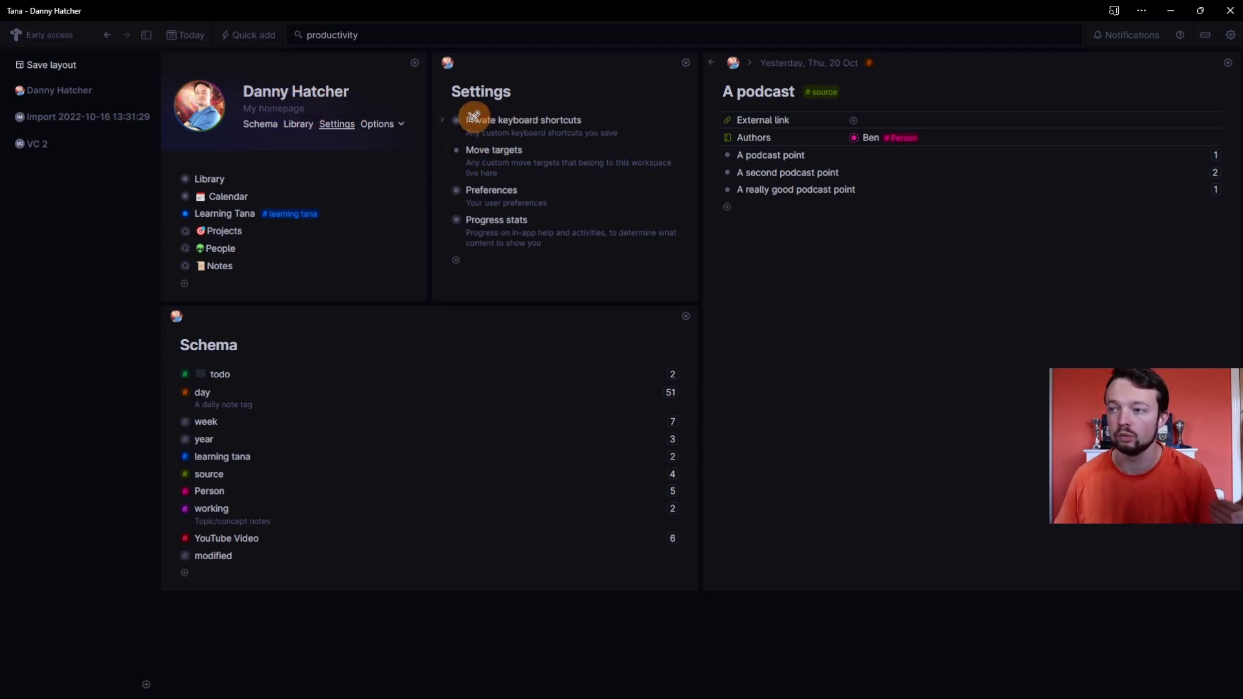
pyautogui.click(438, 125)
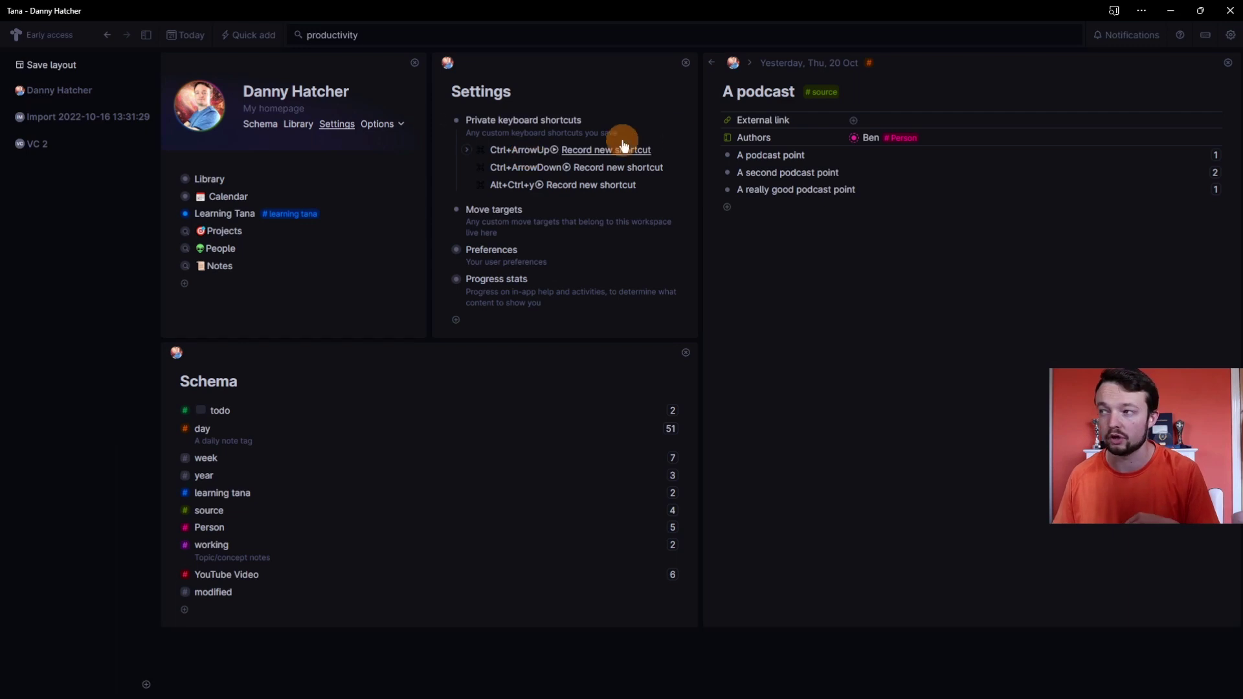
pyautogui.click(1204, 36)
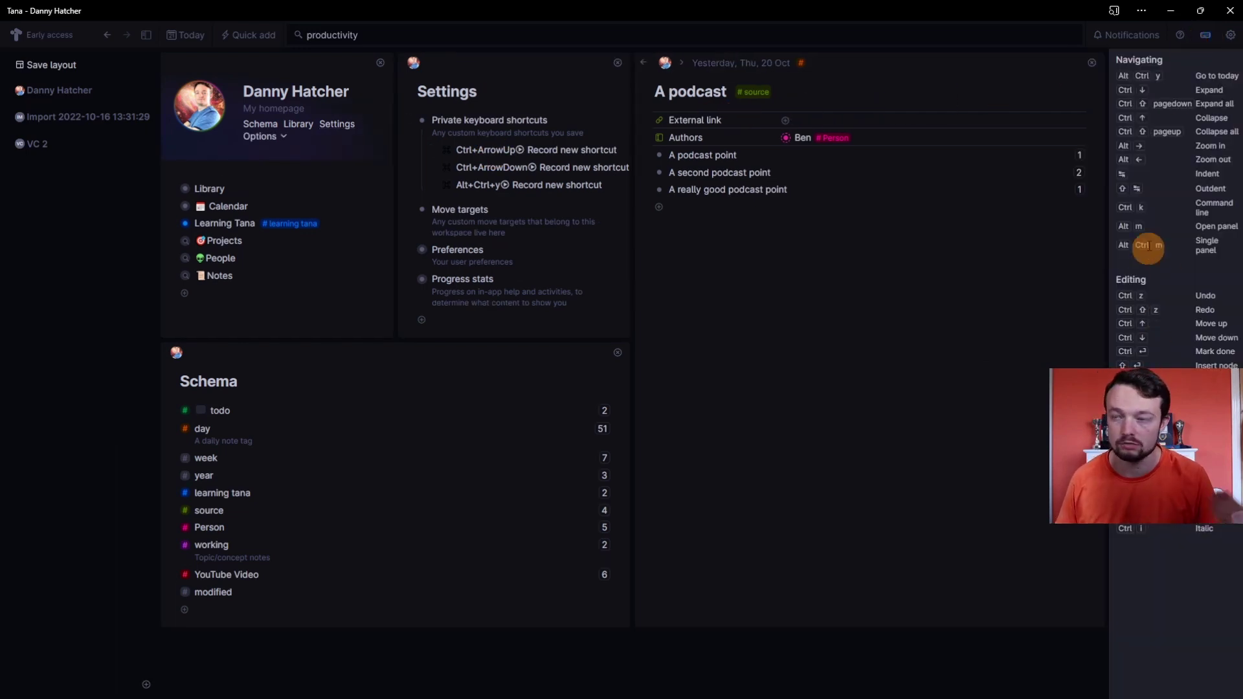
# - Close the keyboard shortcuts reference and expand the personal homepage workspace to list its nodes
pyautogui.click(1206, 36)
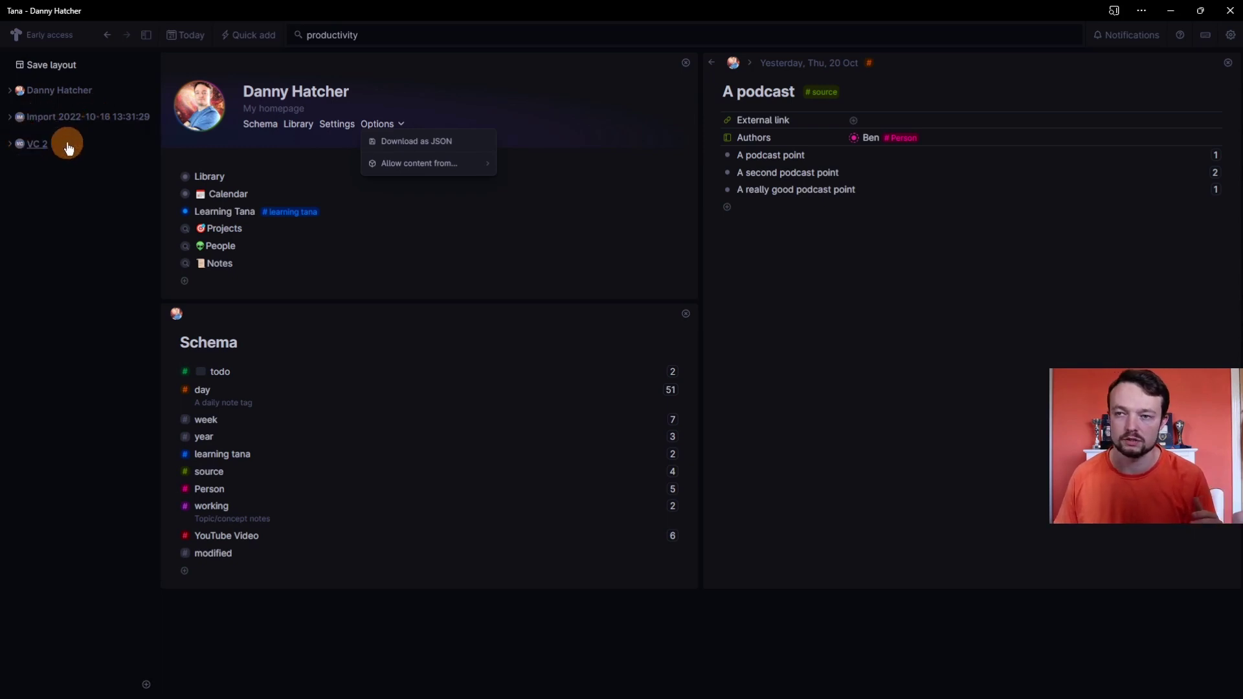
pyautogui.moveTo(389, 162)
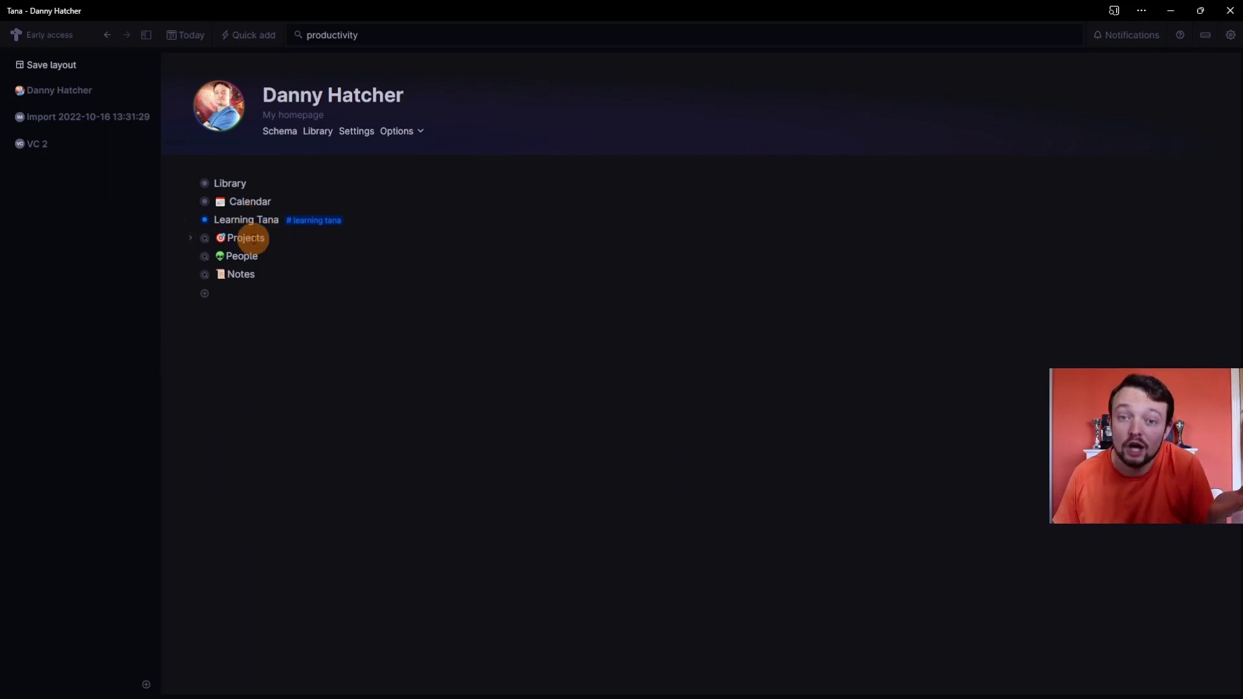
pyautogui.click(9, 92)
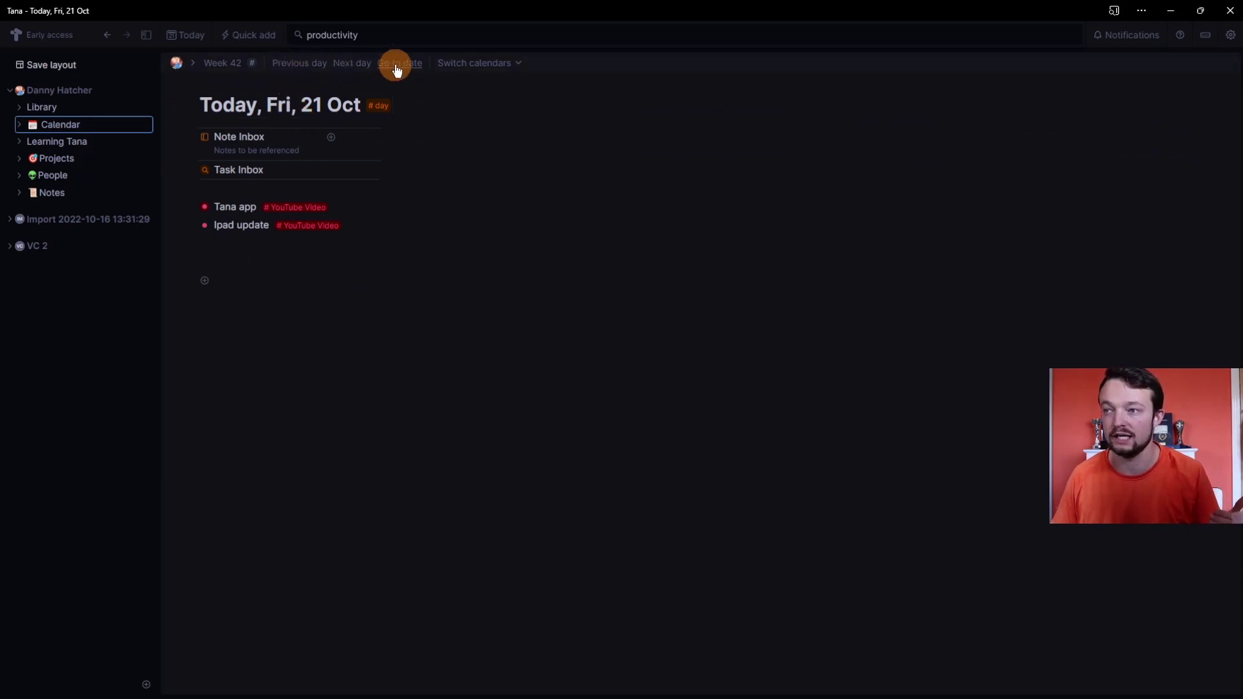
# - Check the day page's Go to date calendar and Switch calendars options, and return to today's page
pyautogui.click(397, 65)
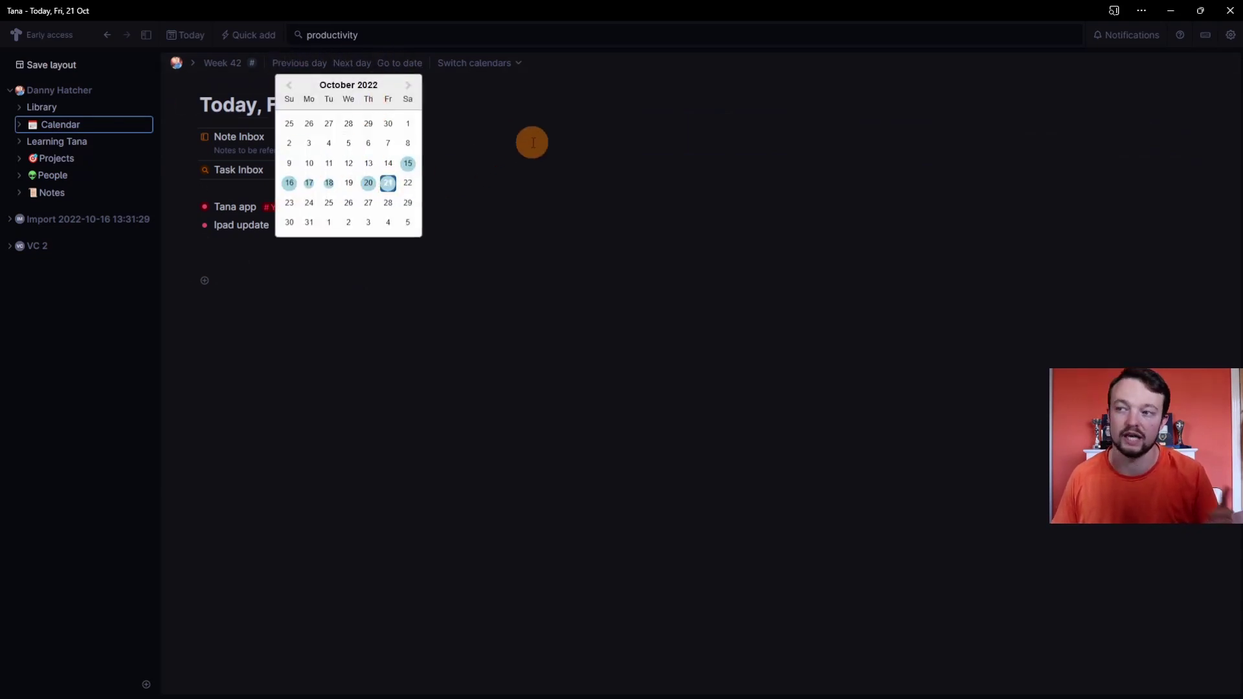
pyautogui.click(499, 147)
pyautogui.click(502, 65)
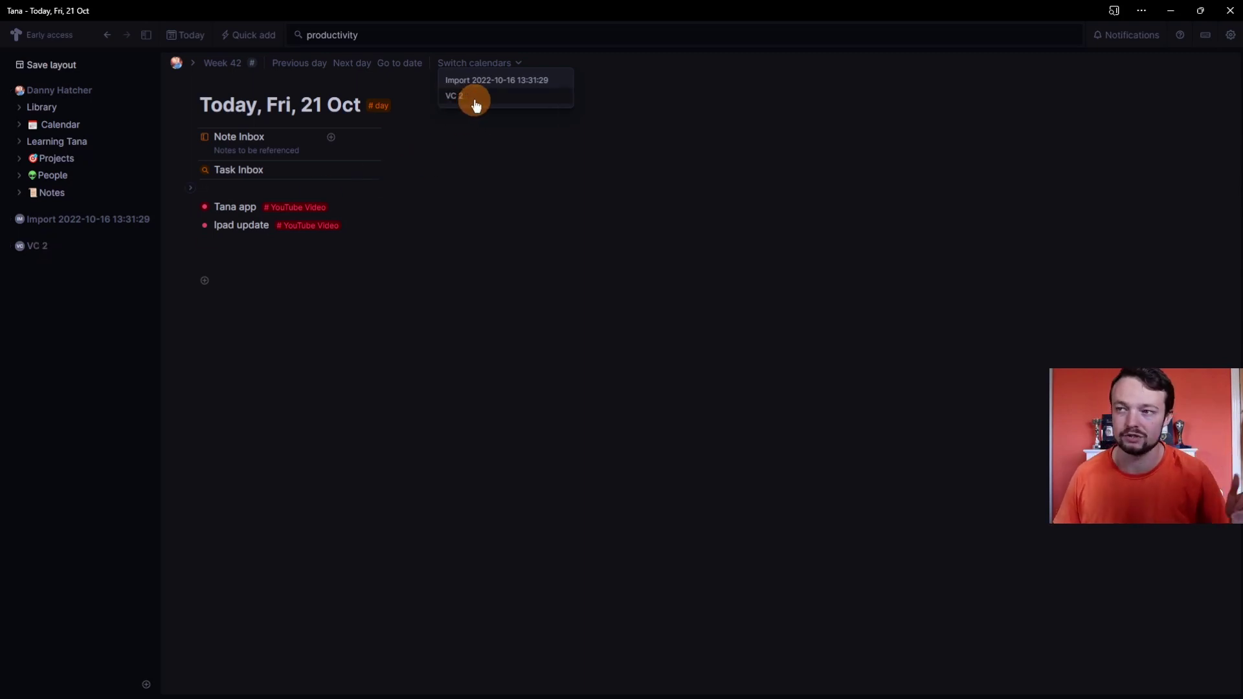
pyautogui.click(417, 114)
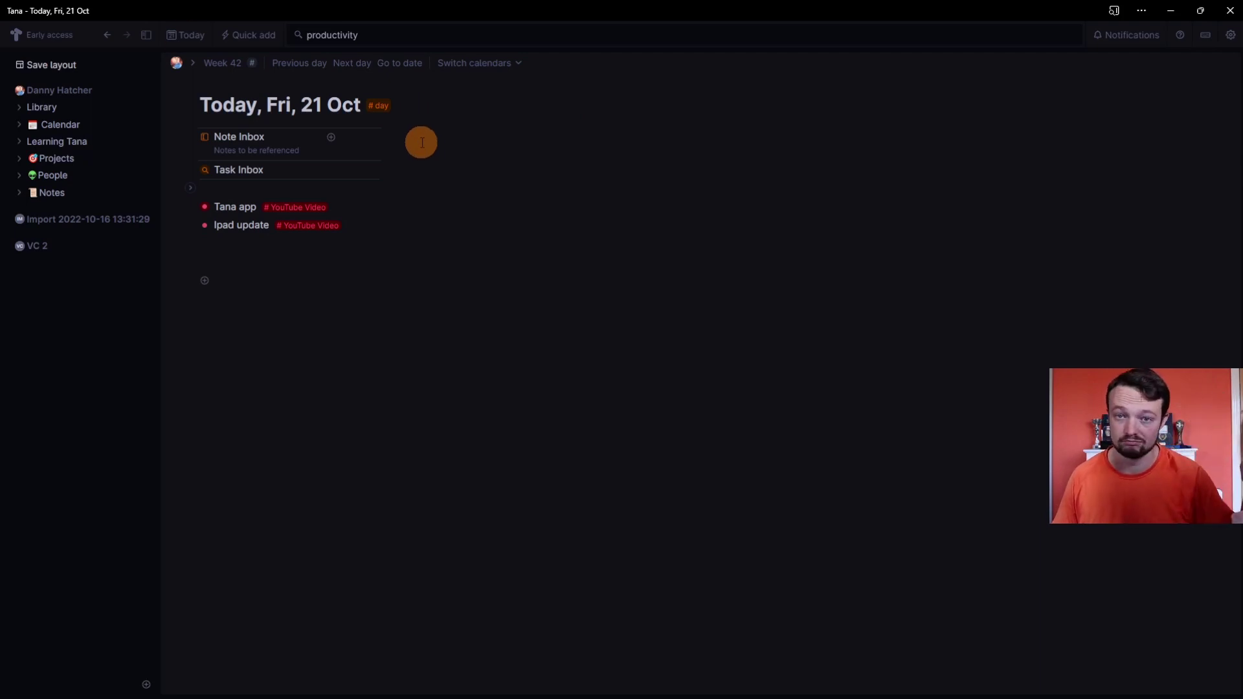
pyautogui.click(187, 35)
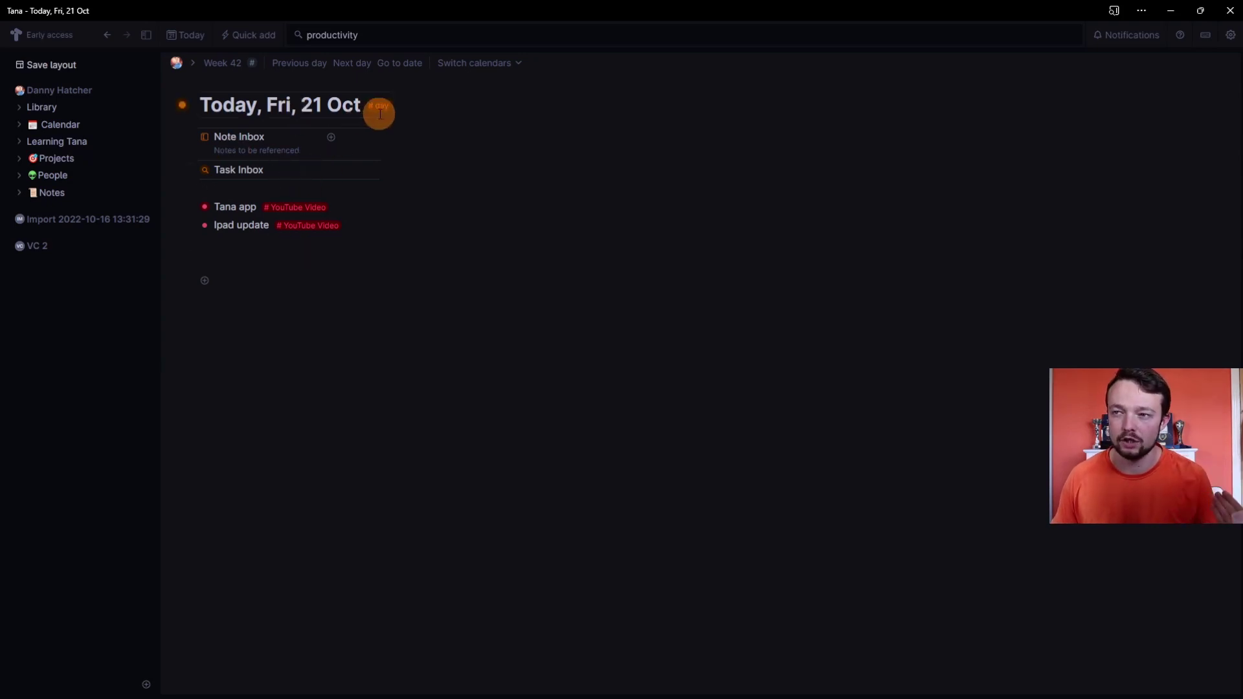
# - Open the #day tag's configuration and review its default content and the available new field types
pyautogui.moveTo(386, 114)
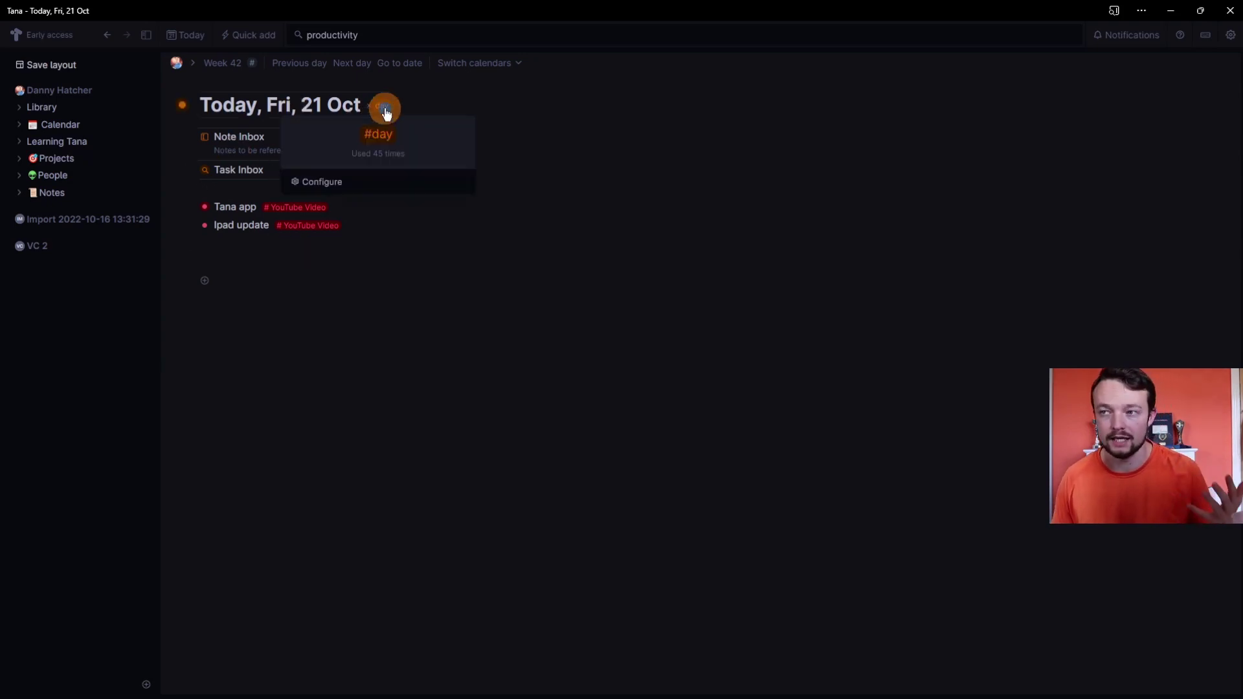
pyautogui.click(358, 188)
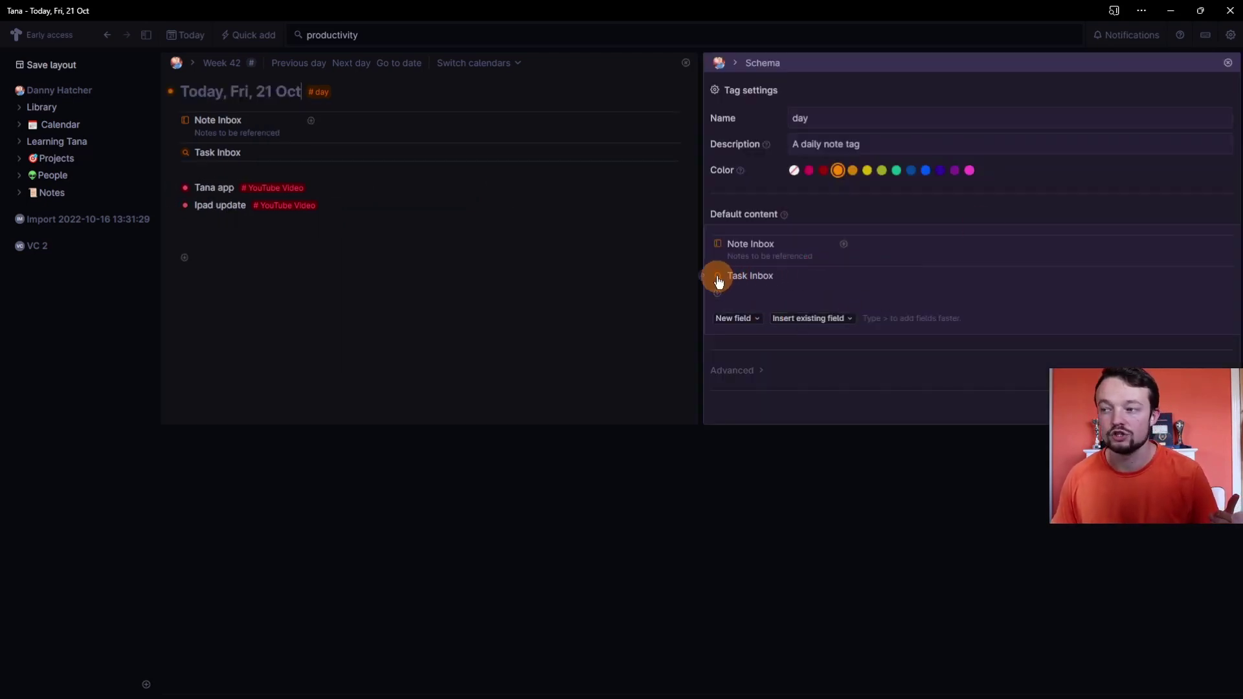
pyautogui.moveTo(719, 282)
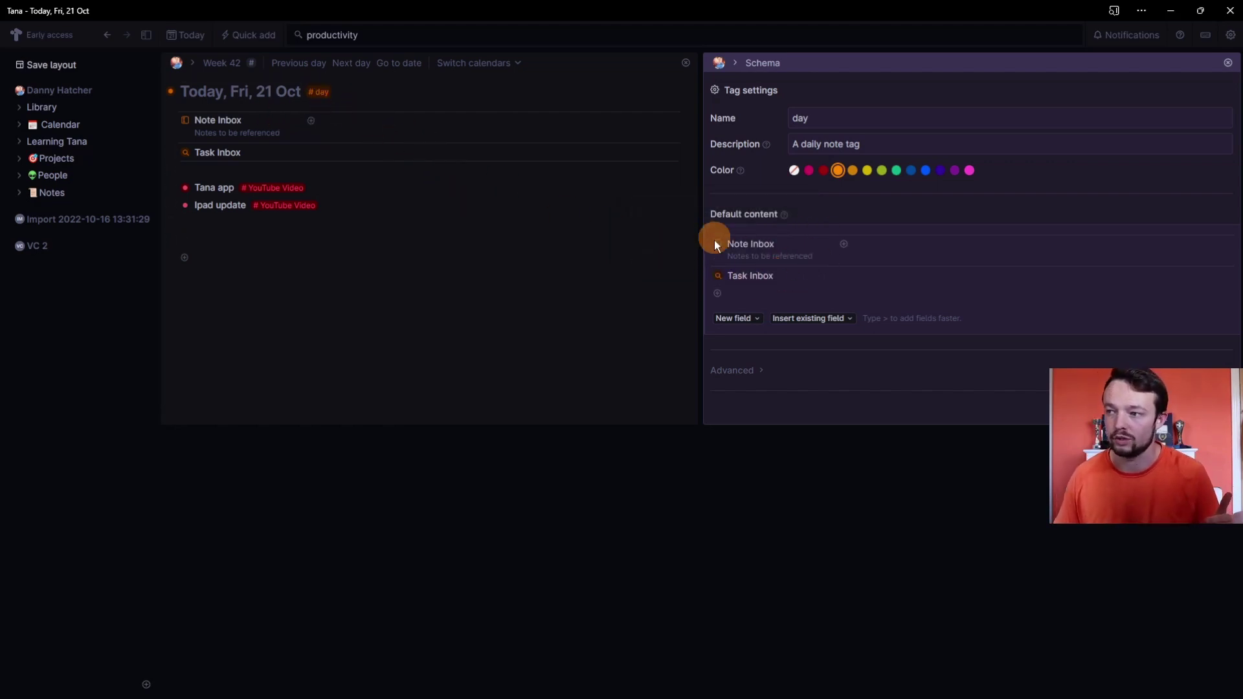
pyautogui.click(766, 296)
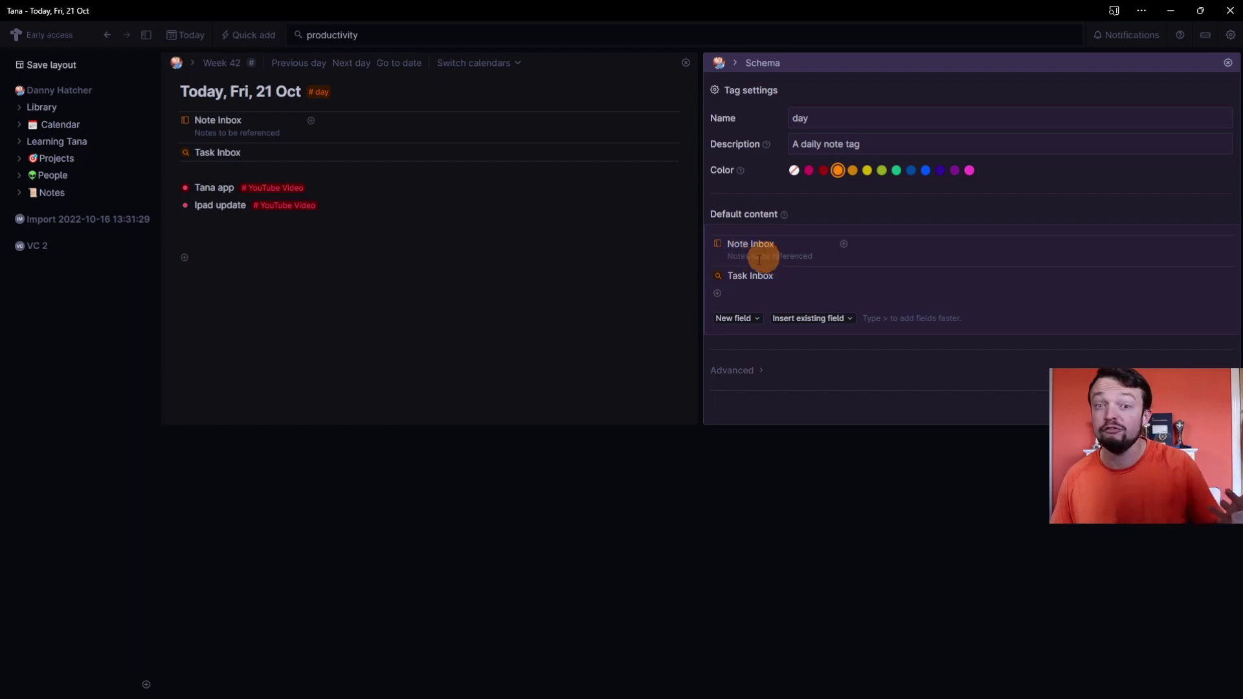
pyautogui.click(738, 318)
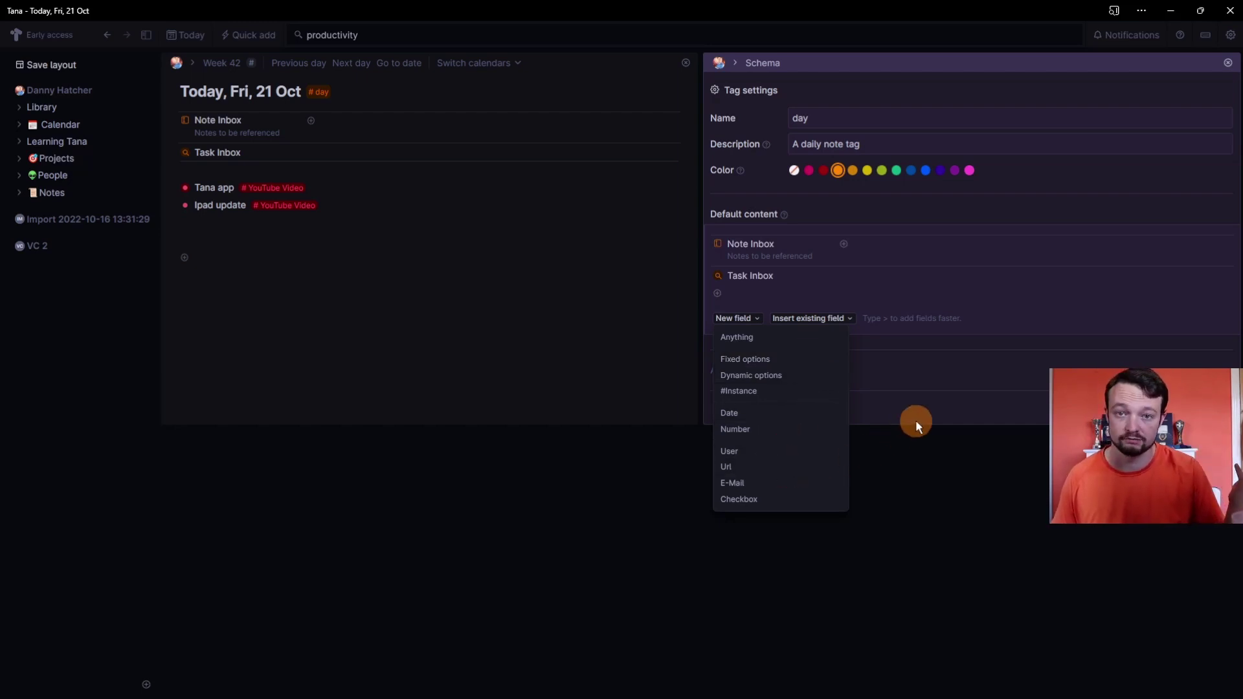
# - Open the Learning Tana node and examine its example fields and indented bullets at a larger size
pyautogui.click(57, 141)
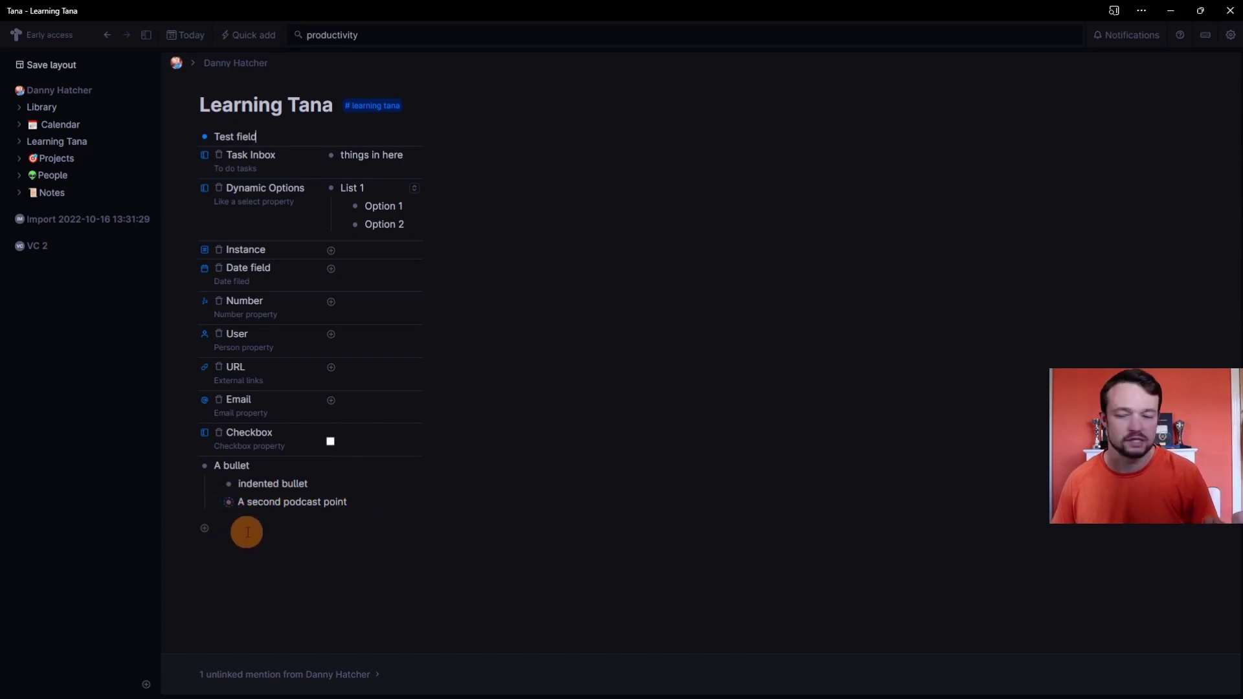
pyautogui.hotkey('ctrl', '+')
pyautogui.hotkey('ctrl', '+')
pyautogui.hotkey('ctrl', '+')
pyautogui.scroll(-4, 456, 327)
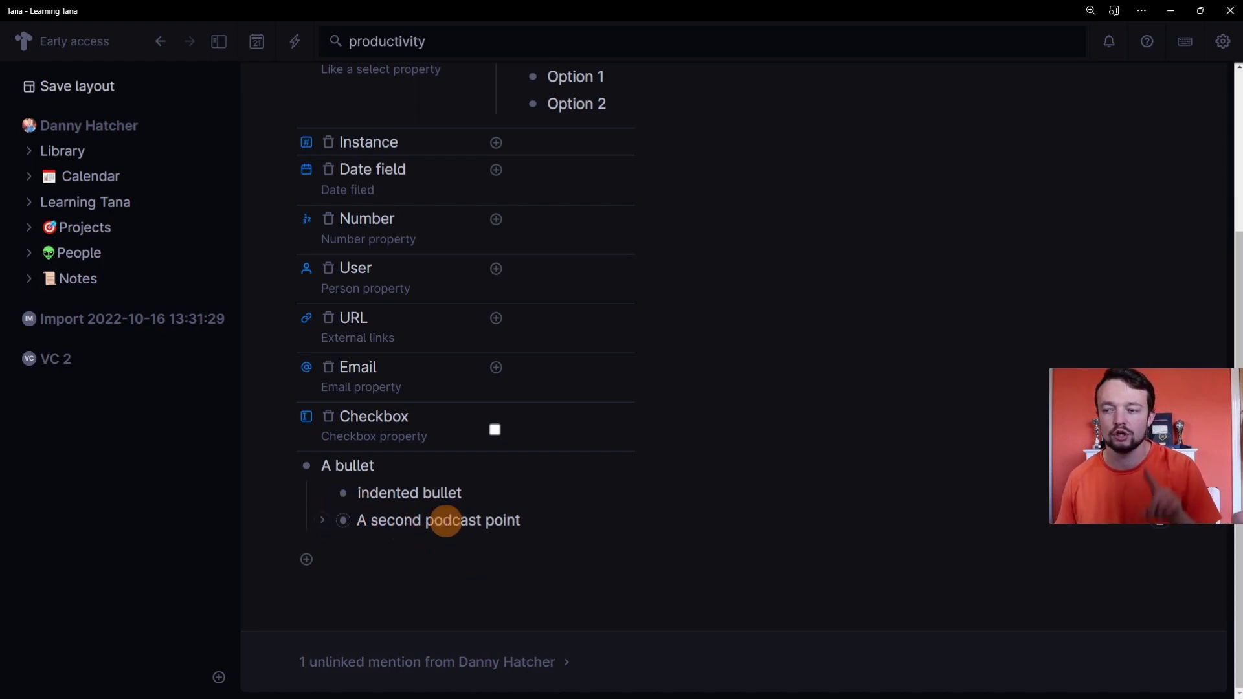
pyautogui.scroll(3, 500, 403)
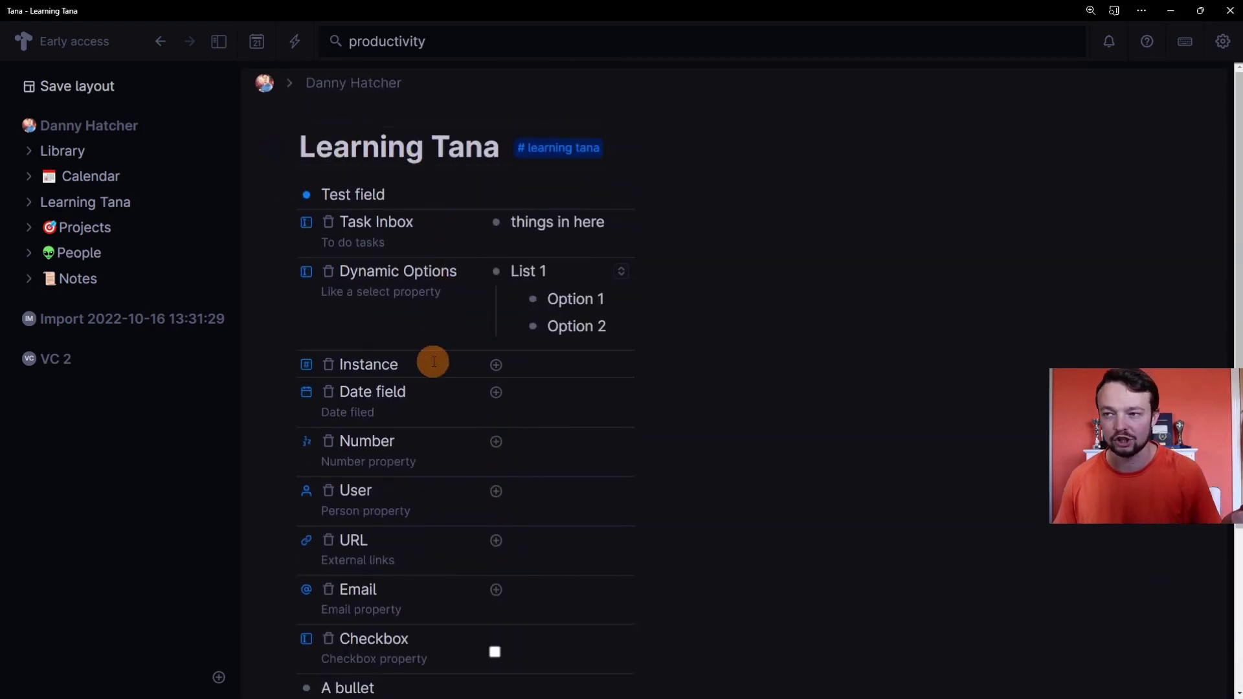
pyautogui.scroll(-3, 434, 361)
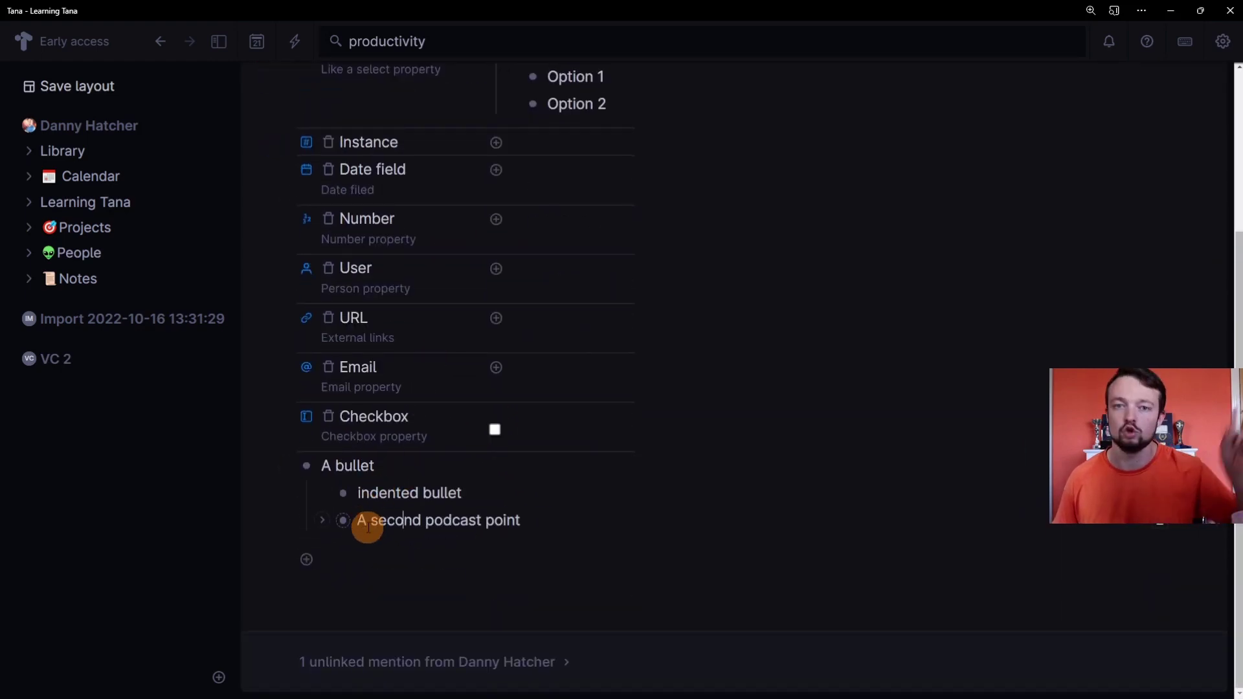
# - Check where the referenced "A second podcast point" comes from, open it, and go to its parent "A podcast"
pyautogui.moveTo(343, 526)
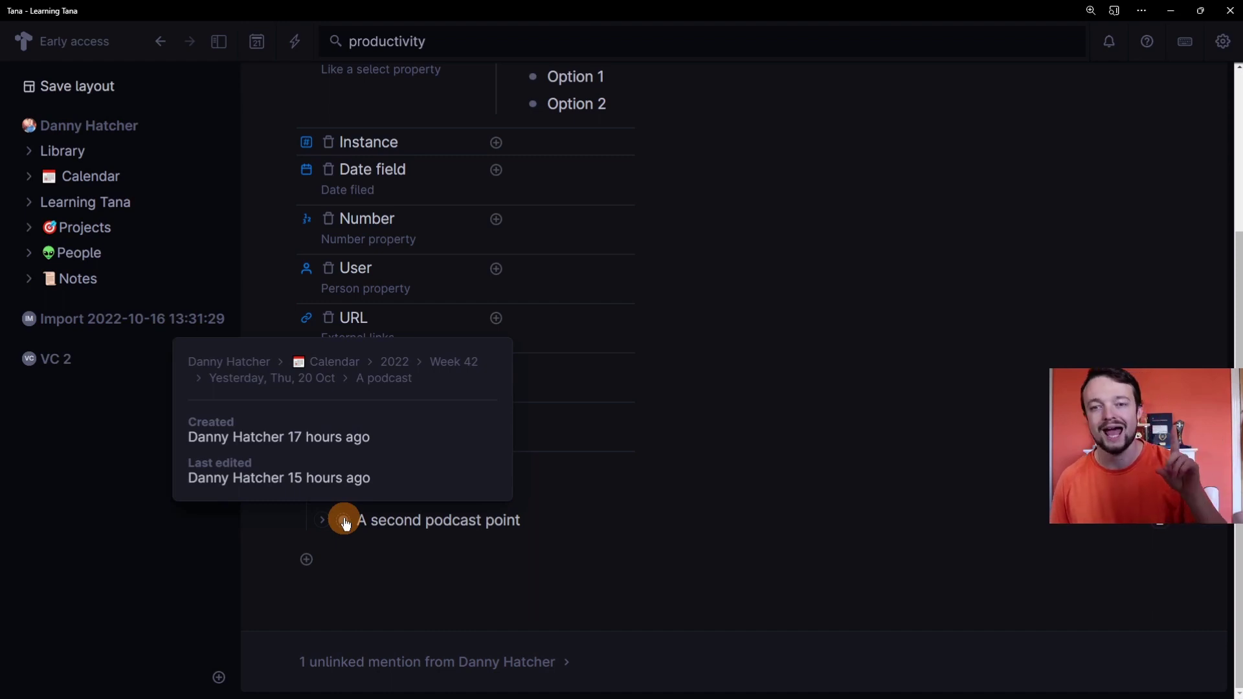
pyautogui.click(403, 521)
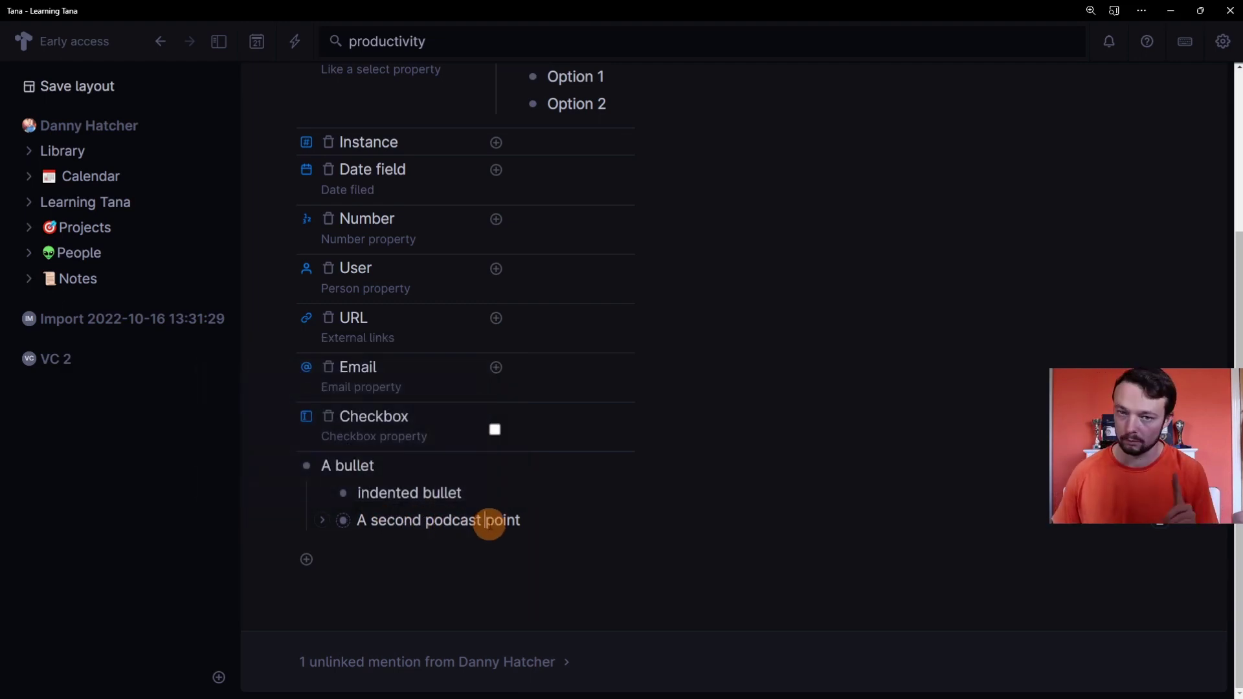
pyautogui.click(343, 520)
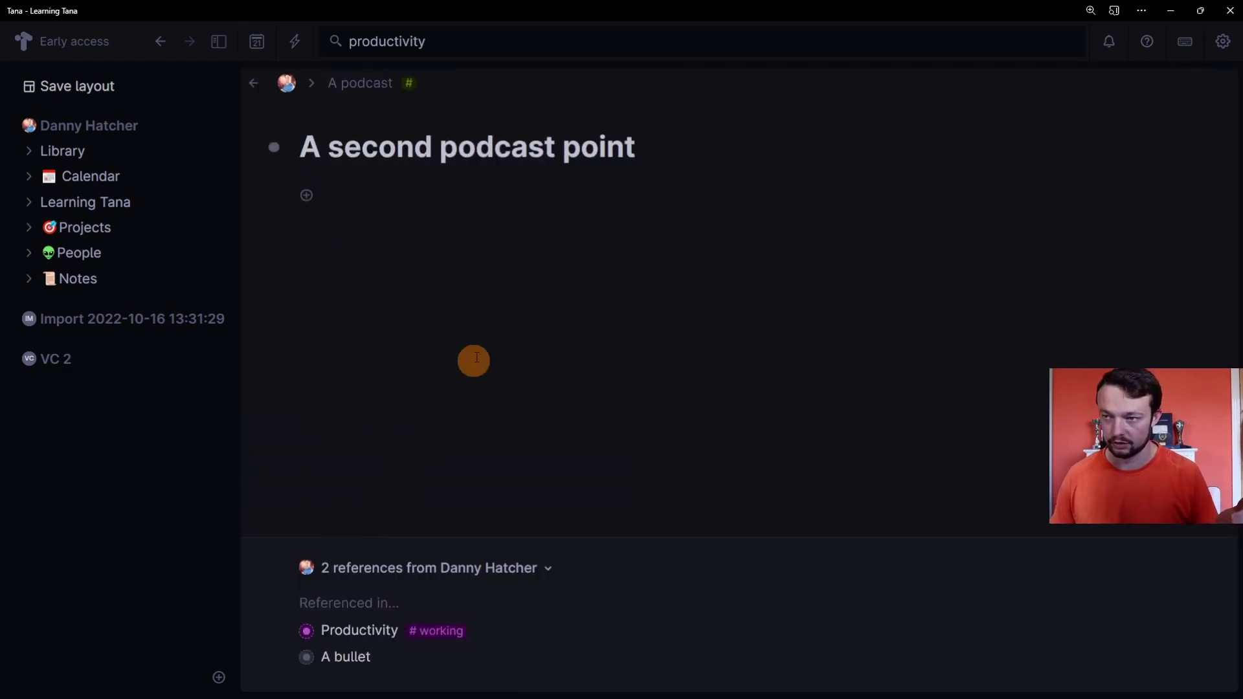
pyautogui.click(354, 90)
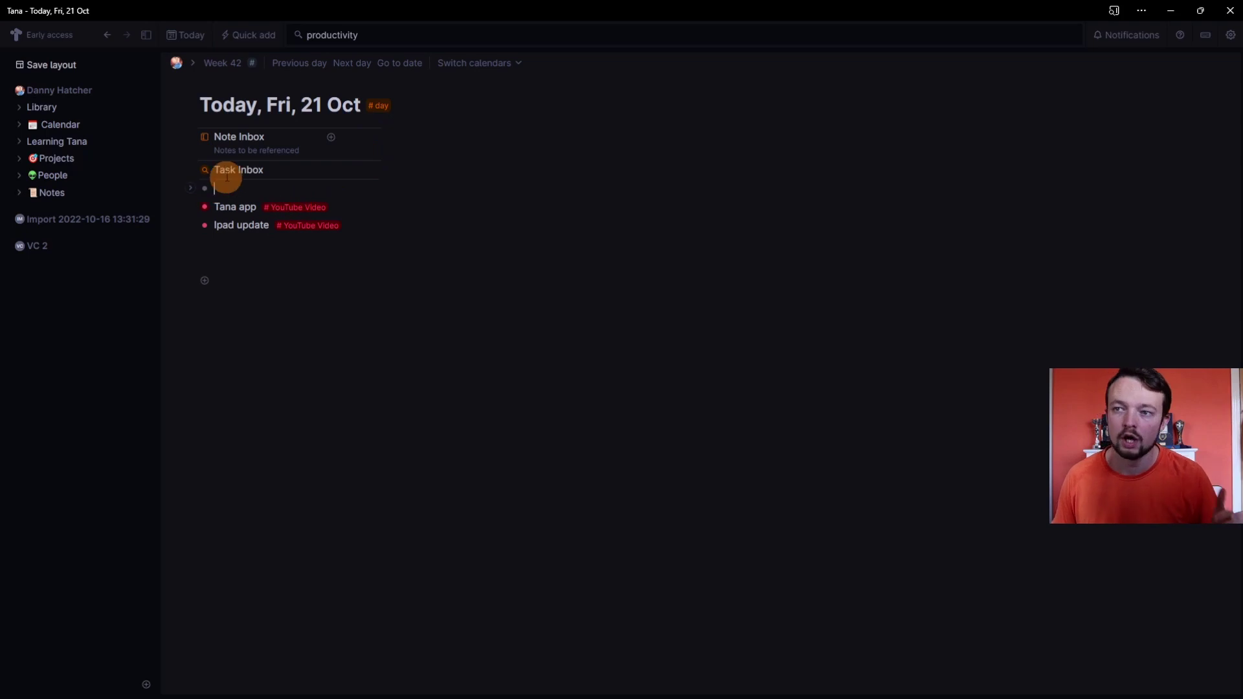
# - Expand Task Inbox on today's page and show its live query's search expression
pyautogui.click(189, 170)
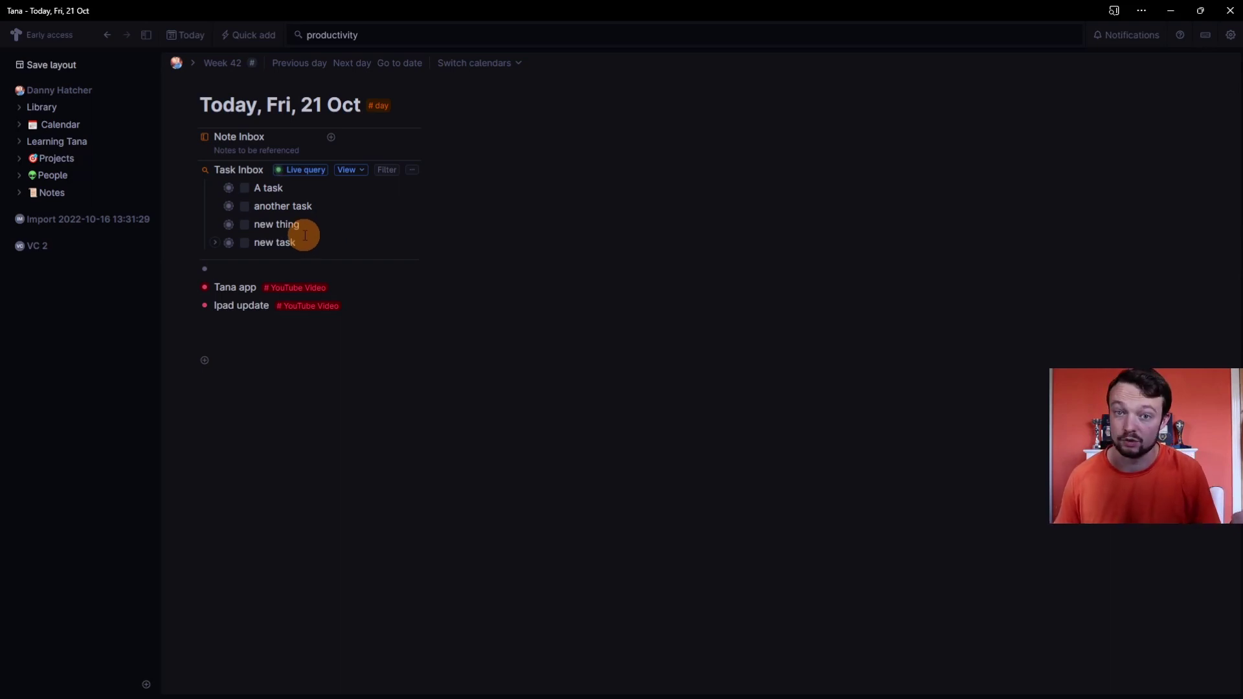
pyautogui.click(307, 170)
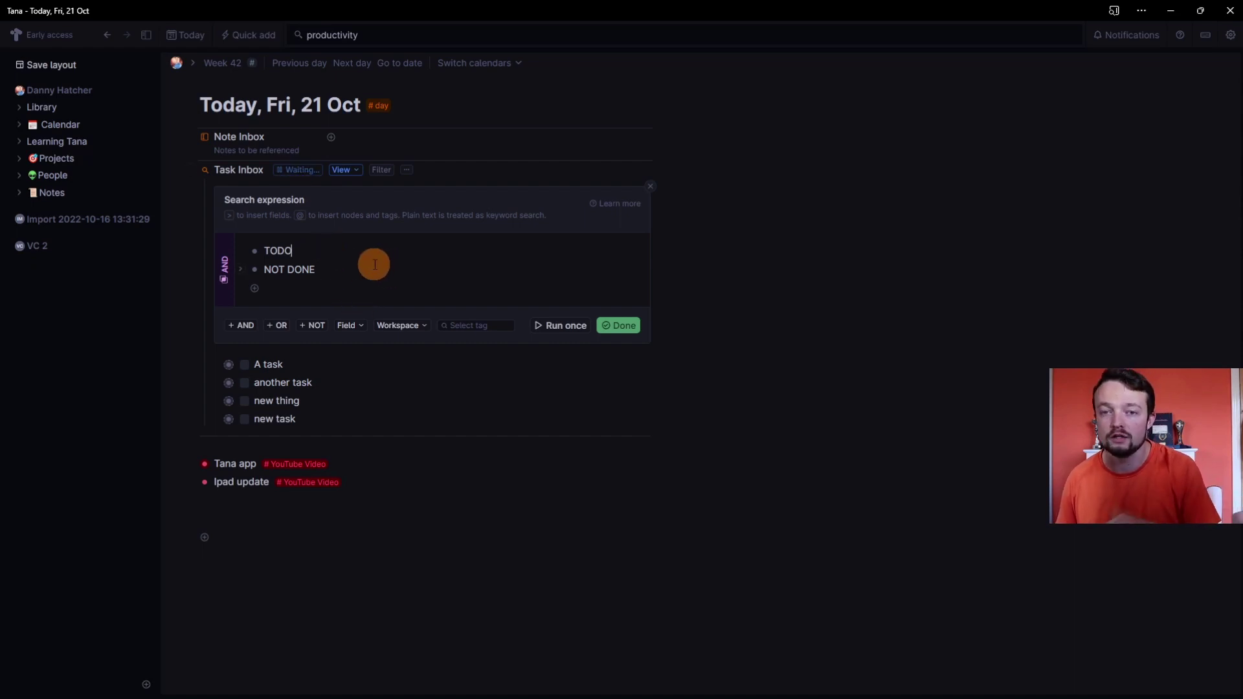
pyautogui.click(337, 270)
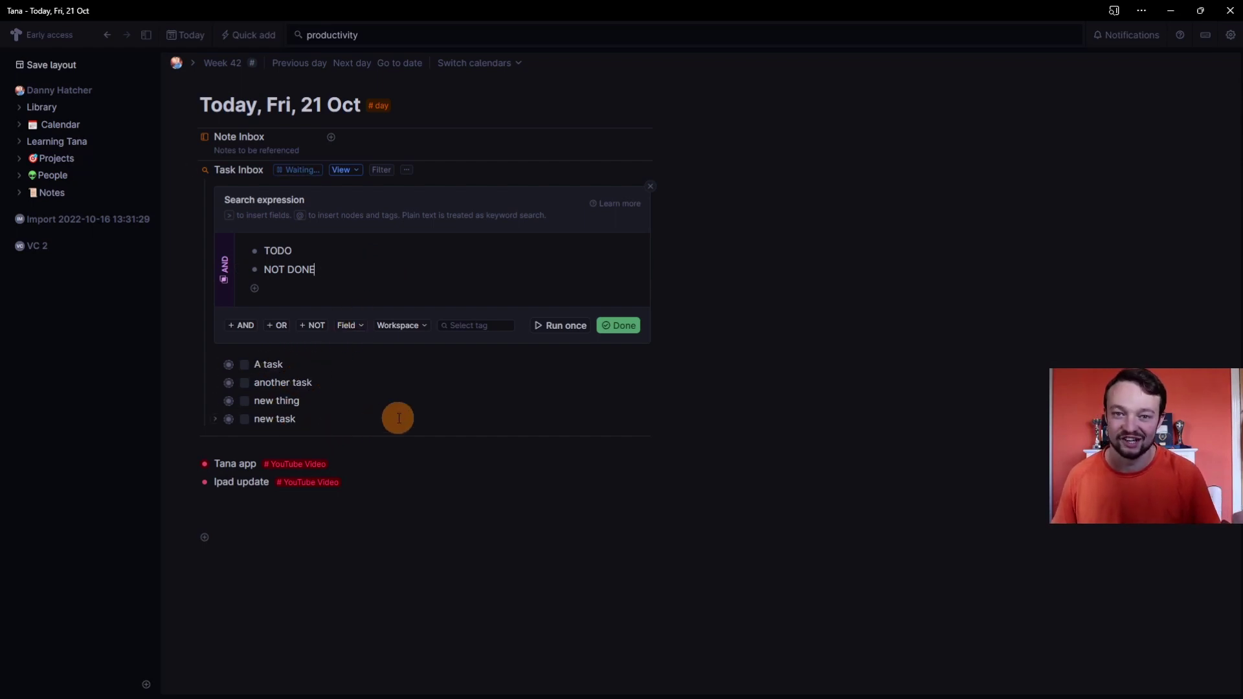
# - Skim the Live Search help article, then close the Task Inbox search expression and the extra panel
pyautogui.click(619, 203)
pyautogui.scroll(-15, 880, 224)
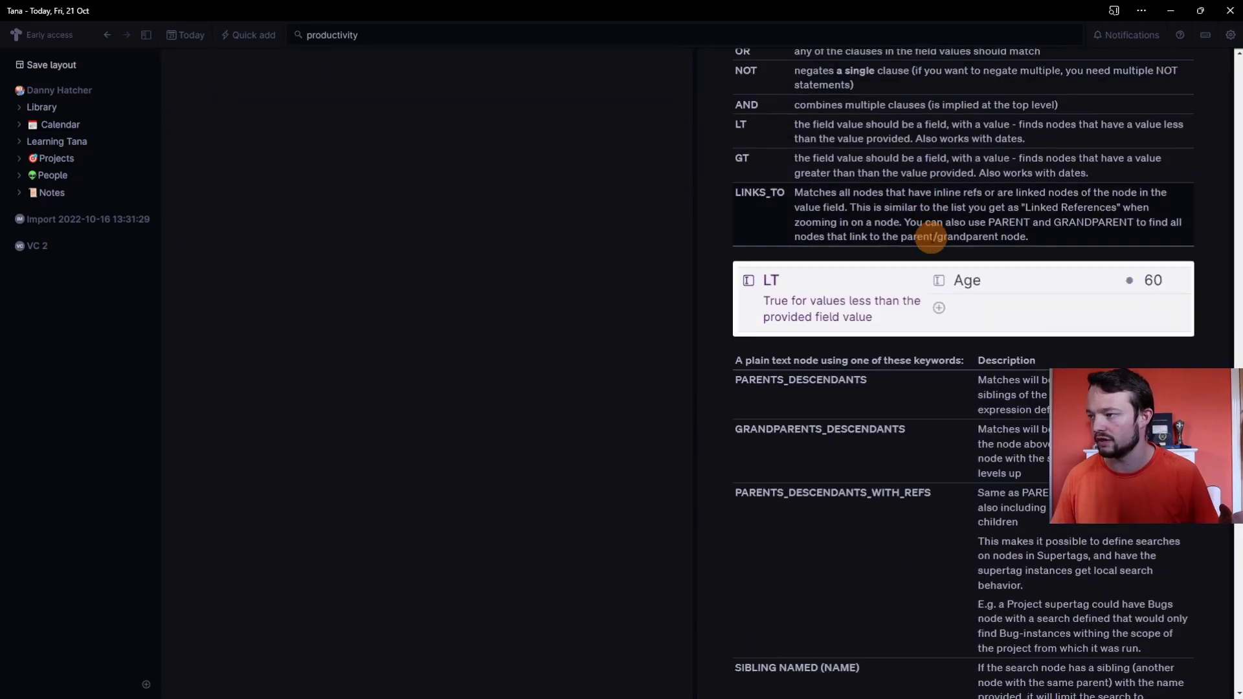
pyautogui.scroll(15, 930, 237)
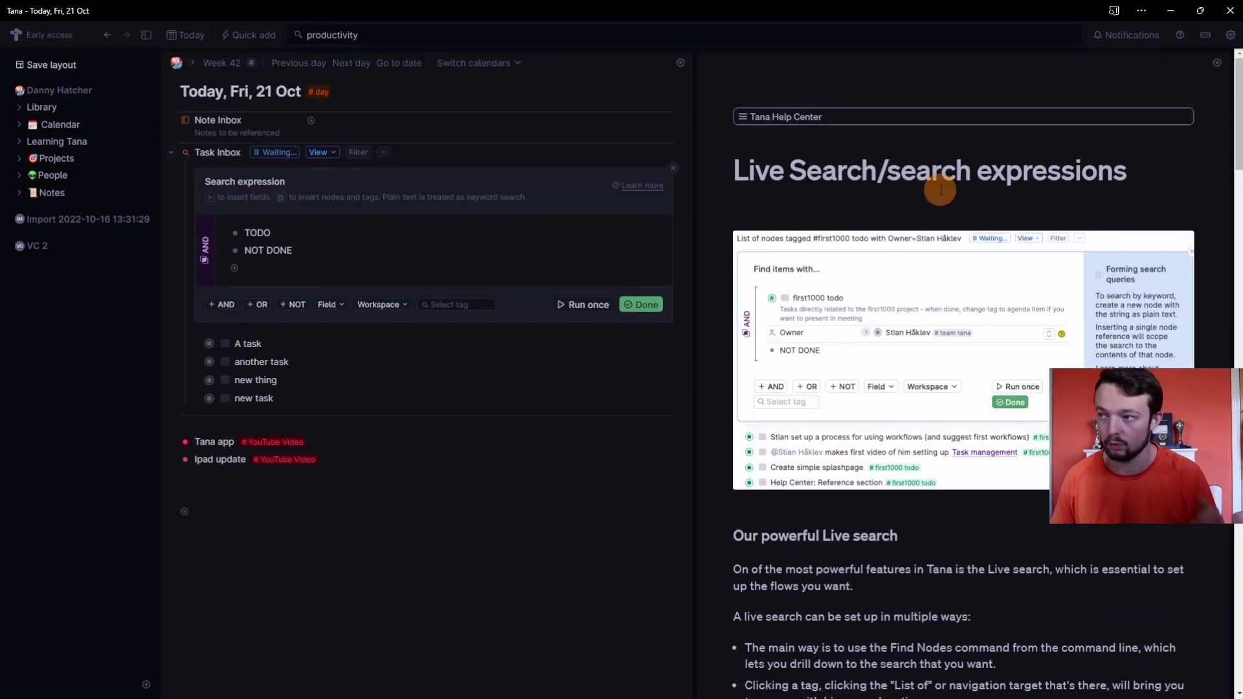
pyautogui.click(674, 170)
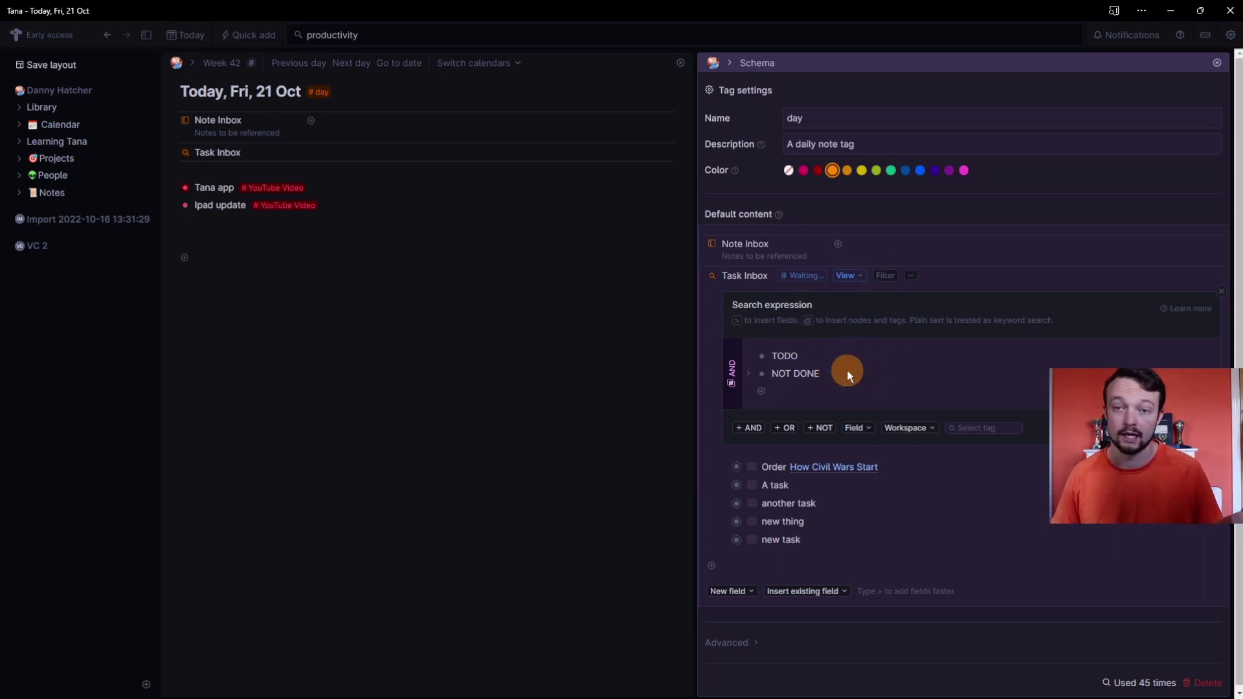
pyautogui.press('Escape')
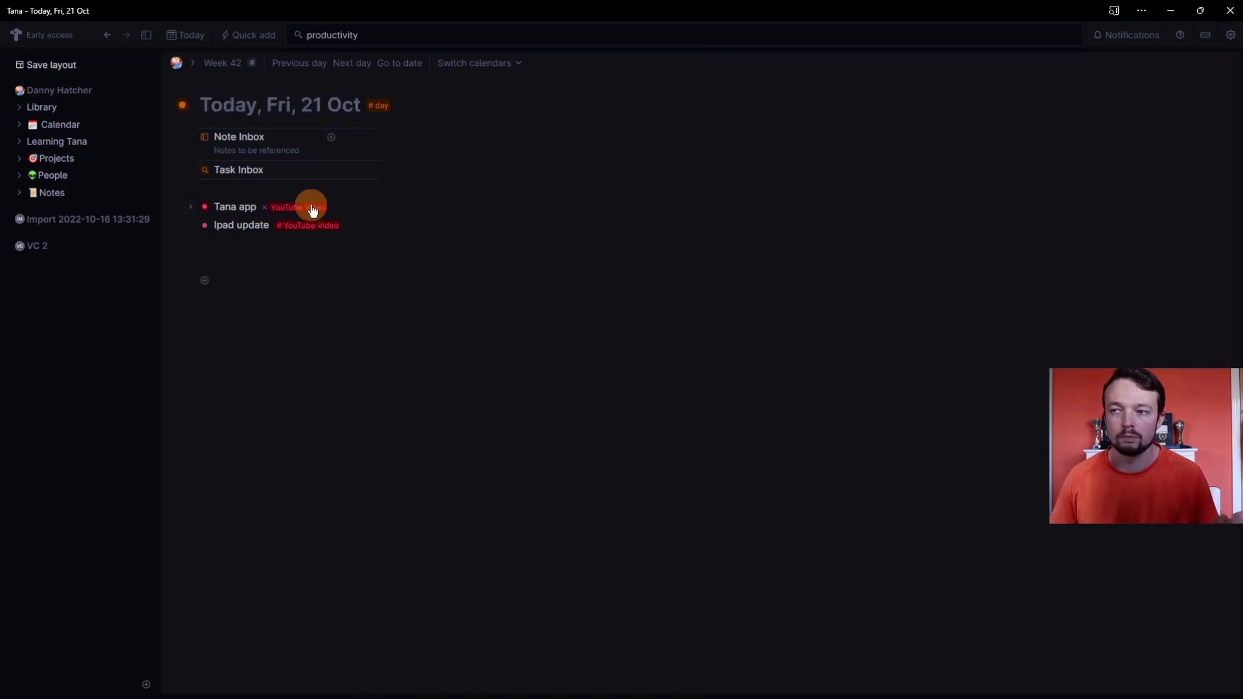
# - Show the #YouTube Video tag's options on the "Tana app" entry and open its configuration
pyautogui.click(362, 106)
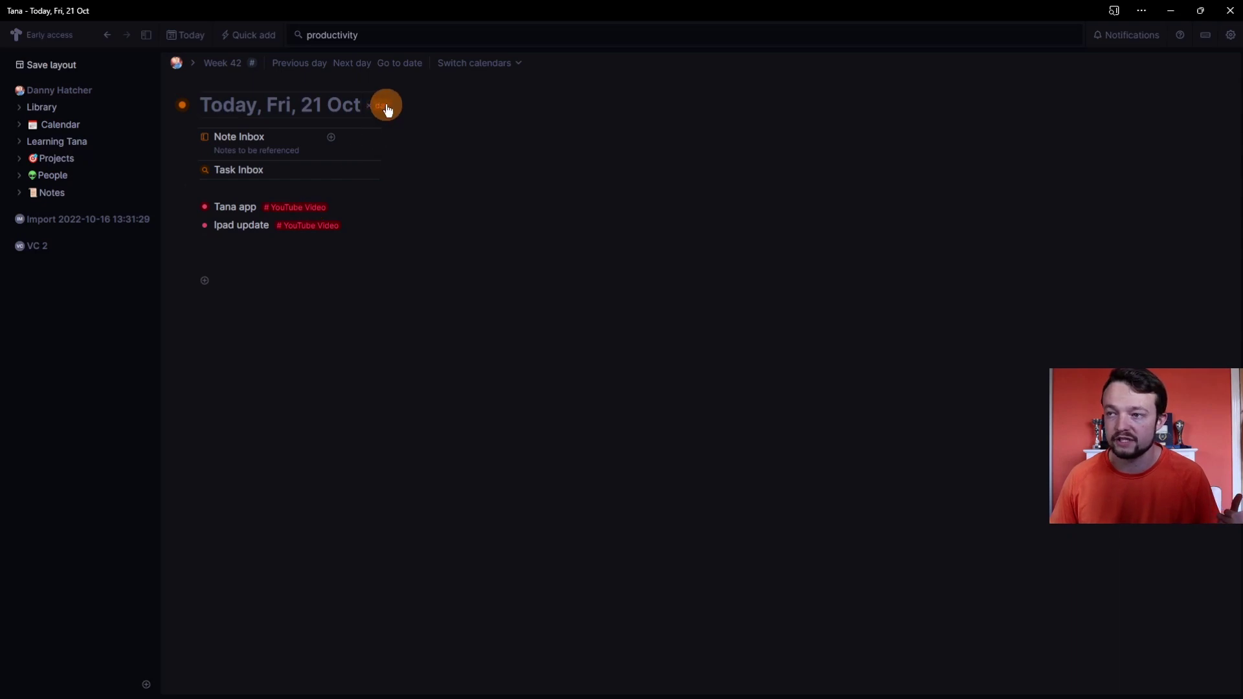
pyautogui.click(295, 208)
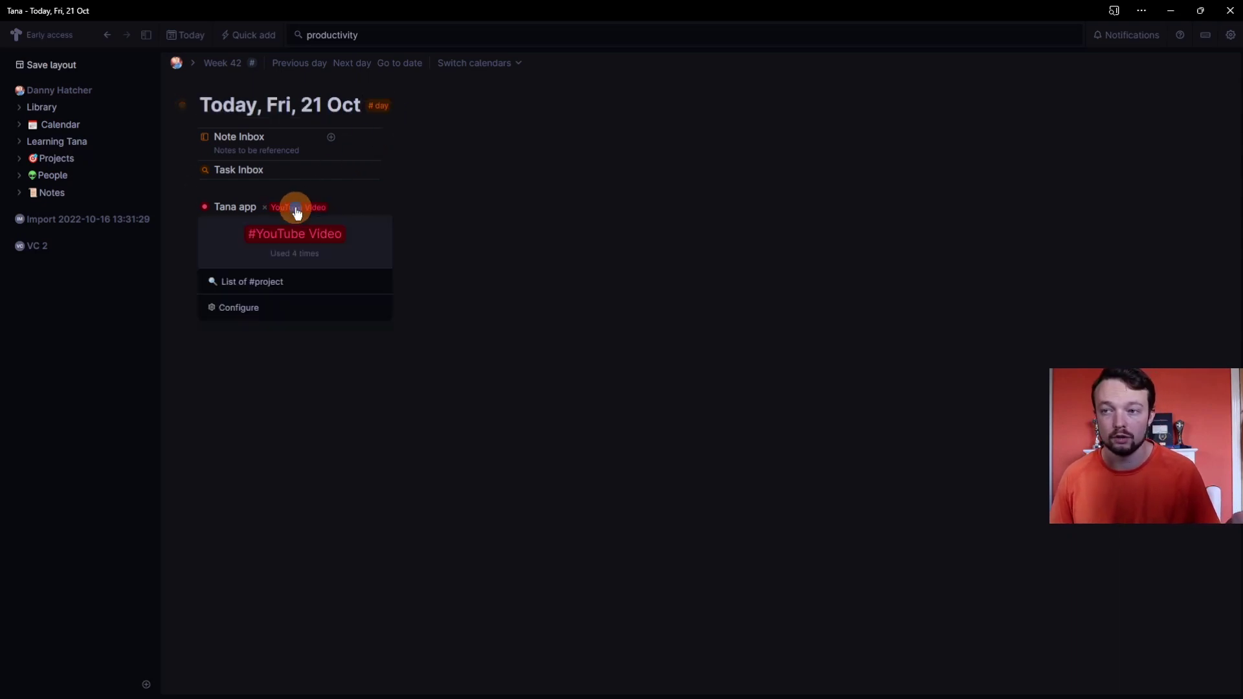
pyautogui.click(279, 305)
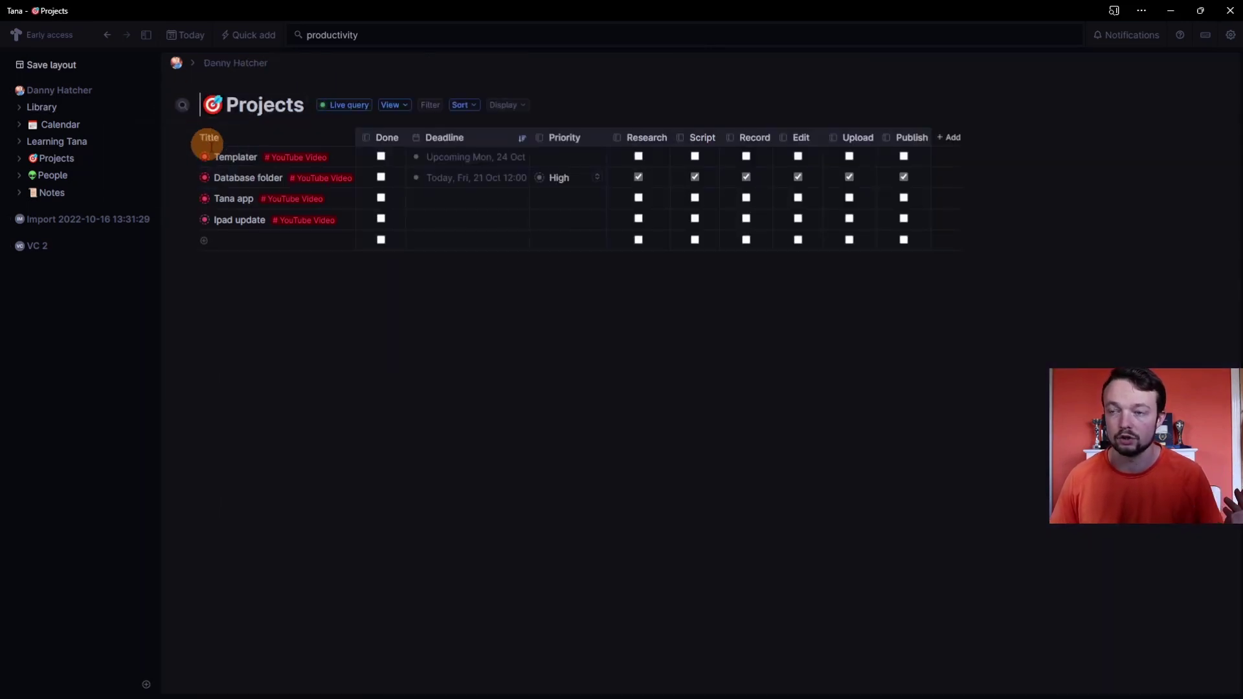
# - Review the Projects page's search expression, view types and Deadline sorting, and enlarge the table for reading
pyautogui.click(346, 106)
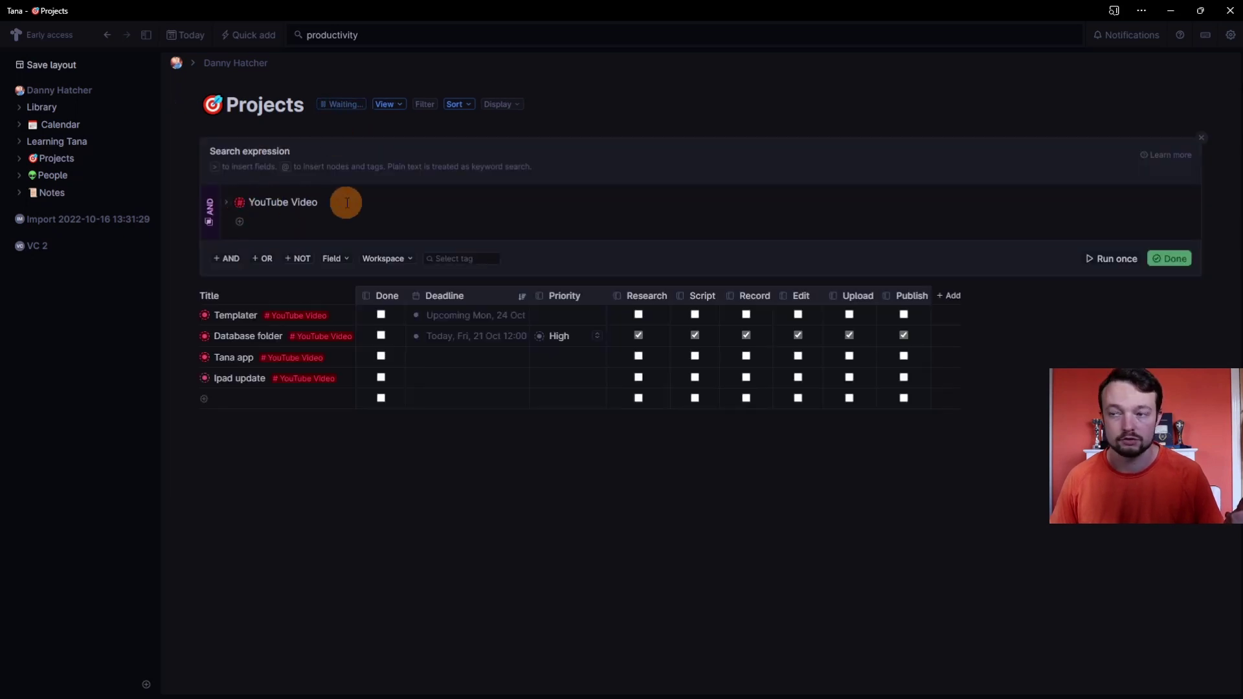
pyautogui.click(388, 104)
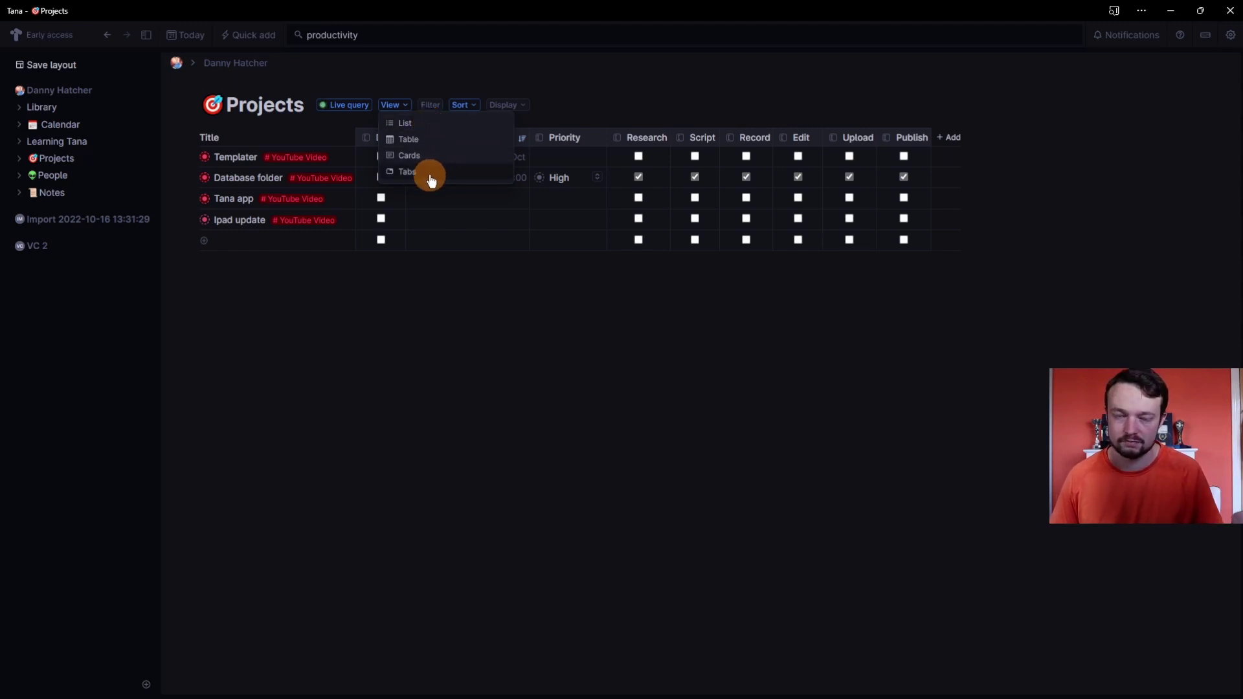
pyautogui.click(428, 110)
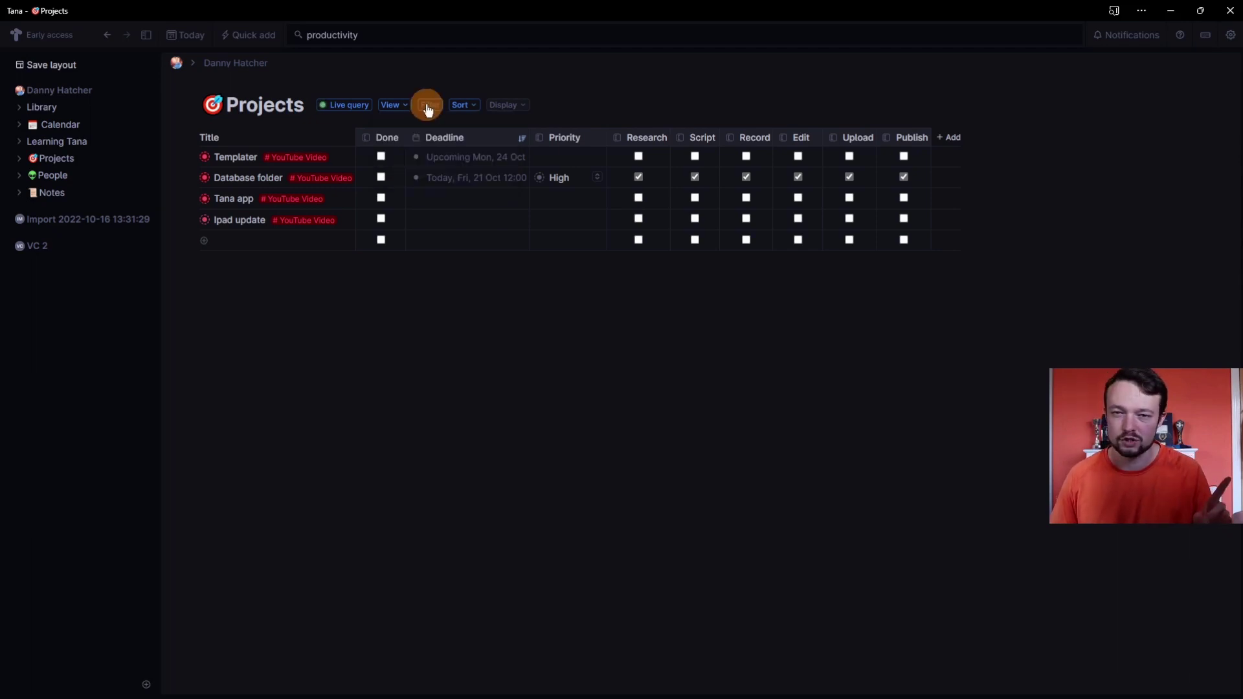
pyautogui.click(473, 105)
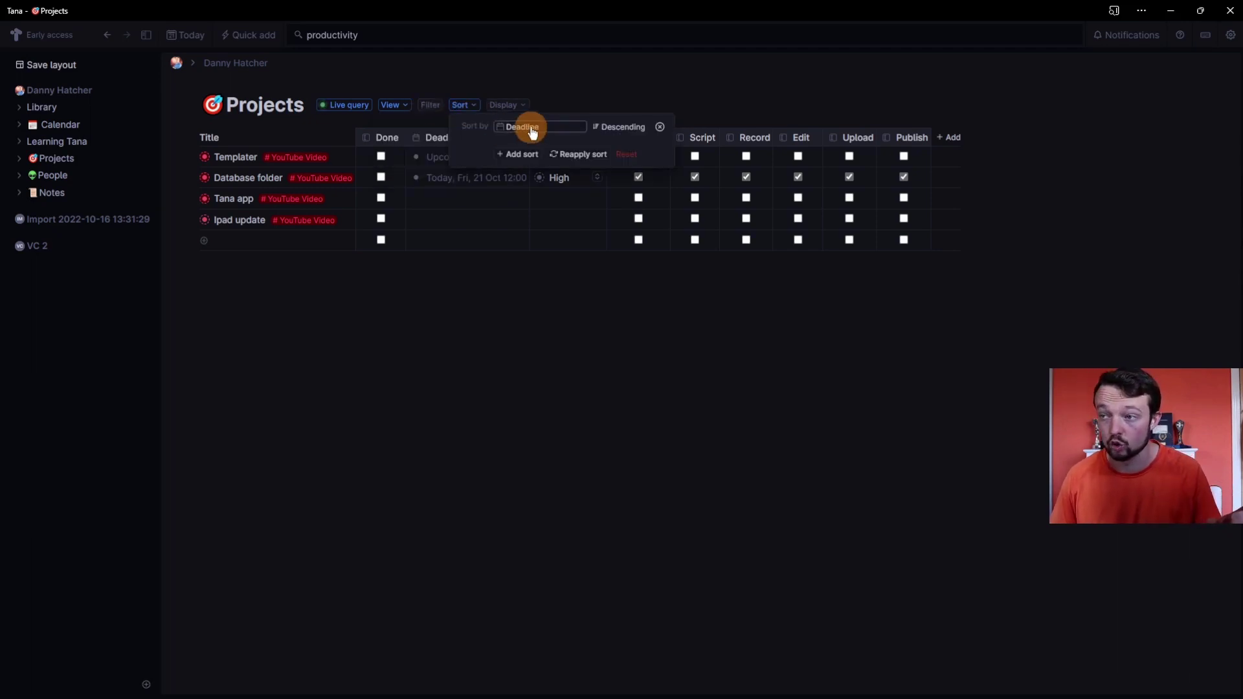
pyautogui.hotkey('ctrl', '=')
pyautogui.hotkey('ctrl', '=')
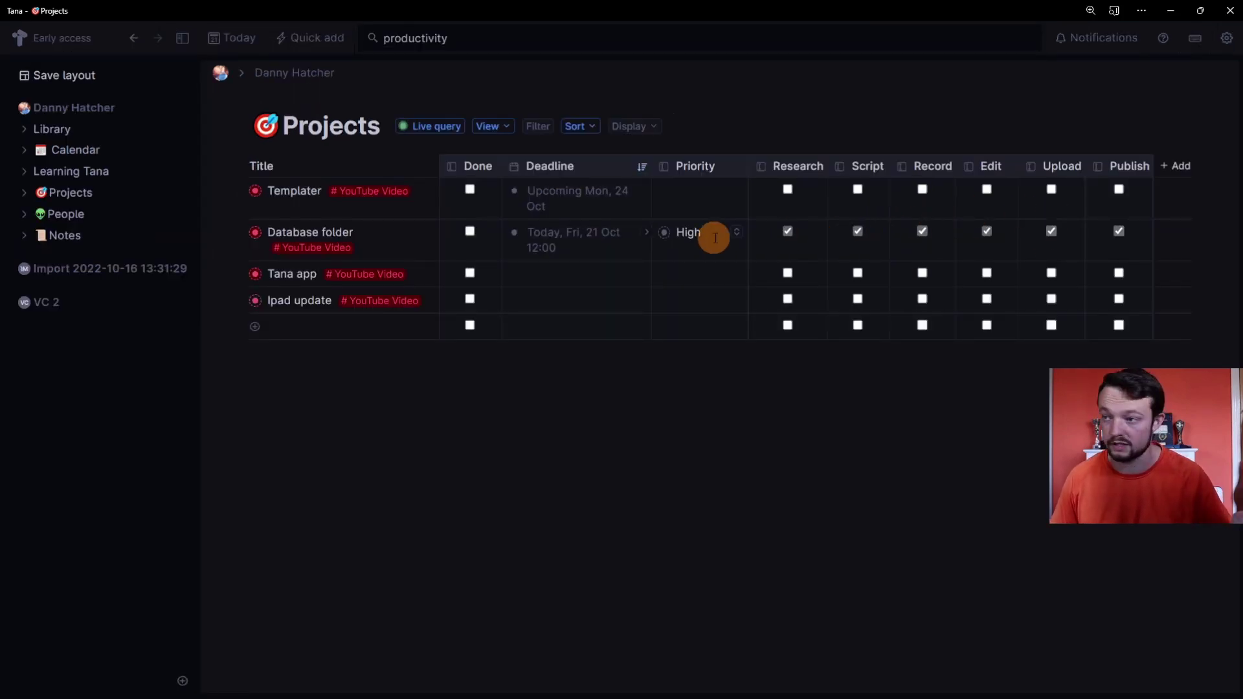
# - Show the Priority options and the Deadline date picker for the "Database folder" project, then close them without changes
pyautogui.click(736, 231)
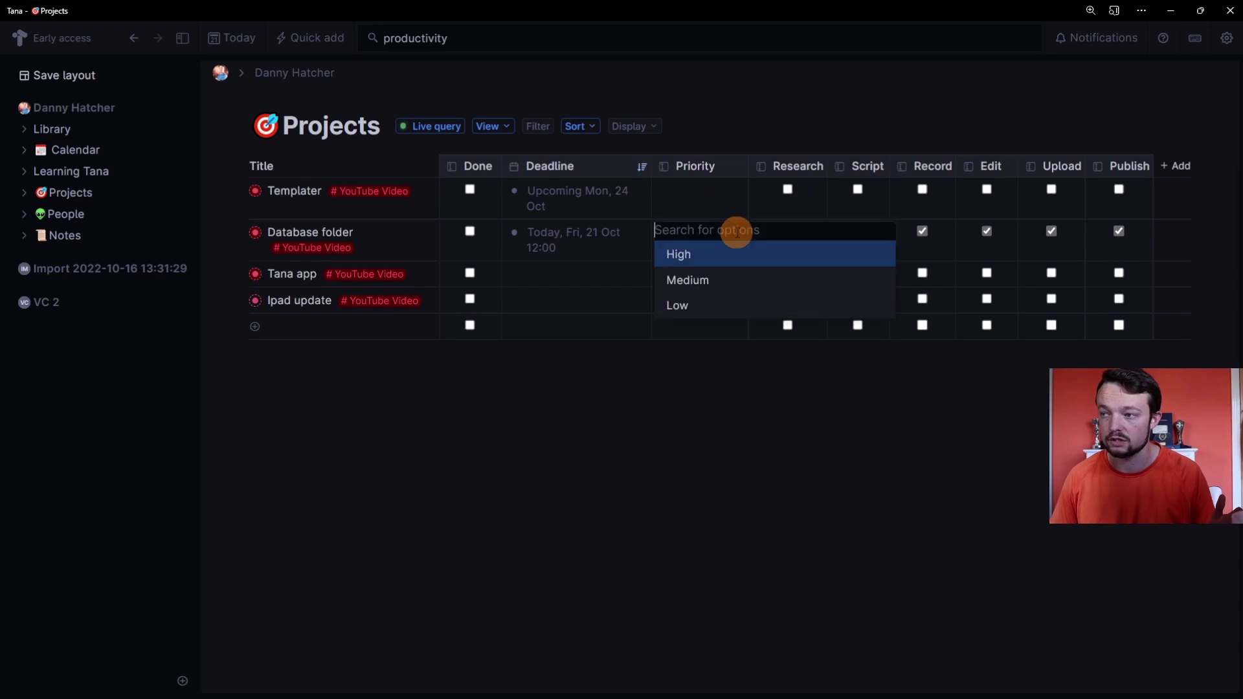
pyautogui.click(722, 427)
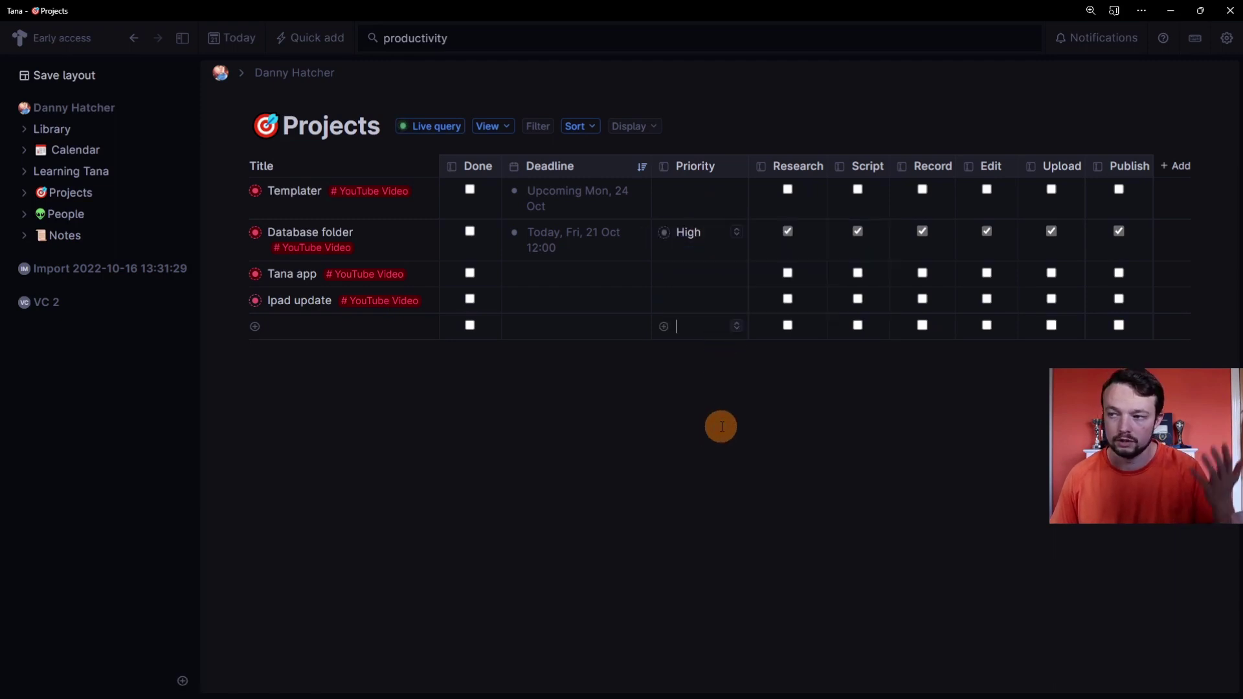
pyautogui.click(574, 233)
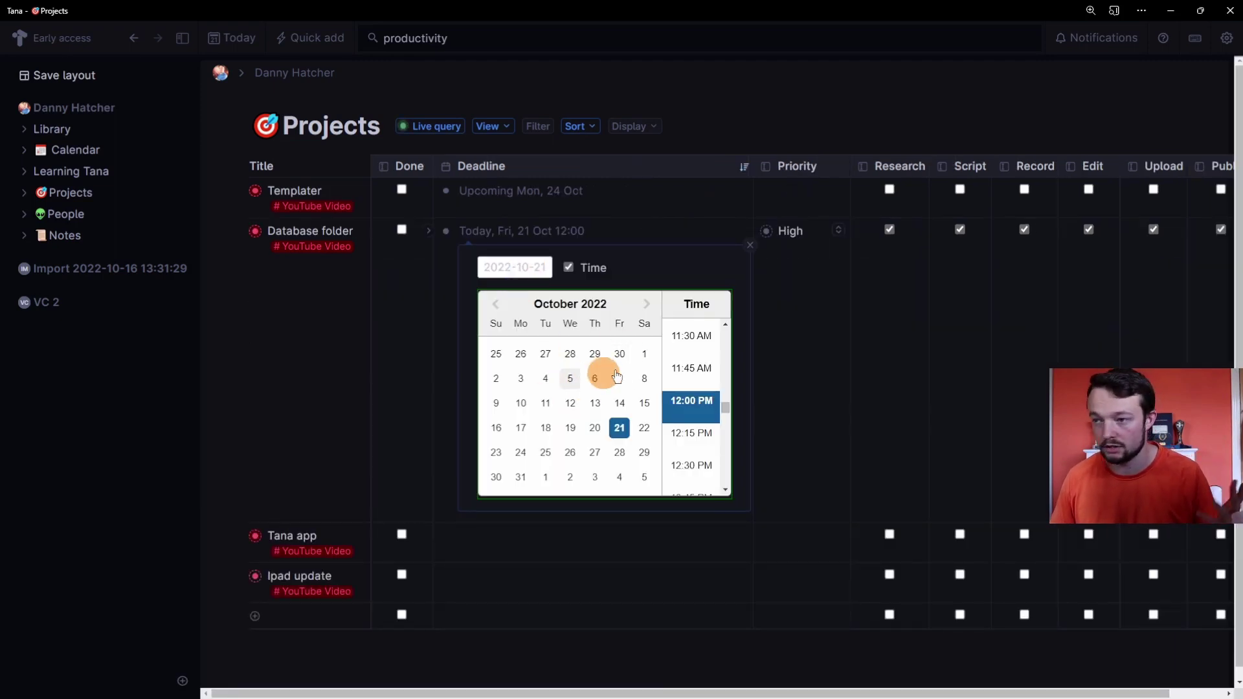
pyautogui.click(750, 246)
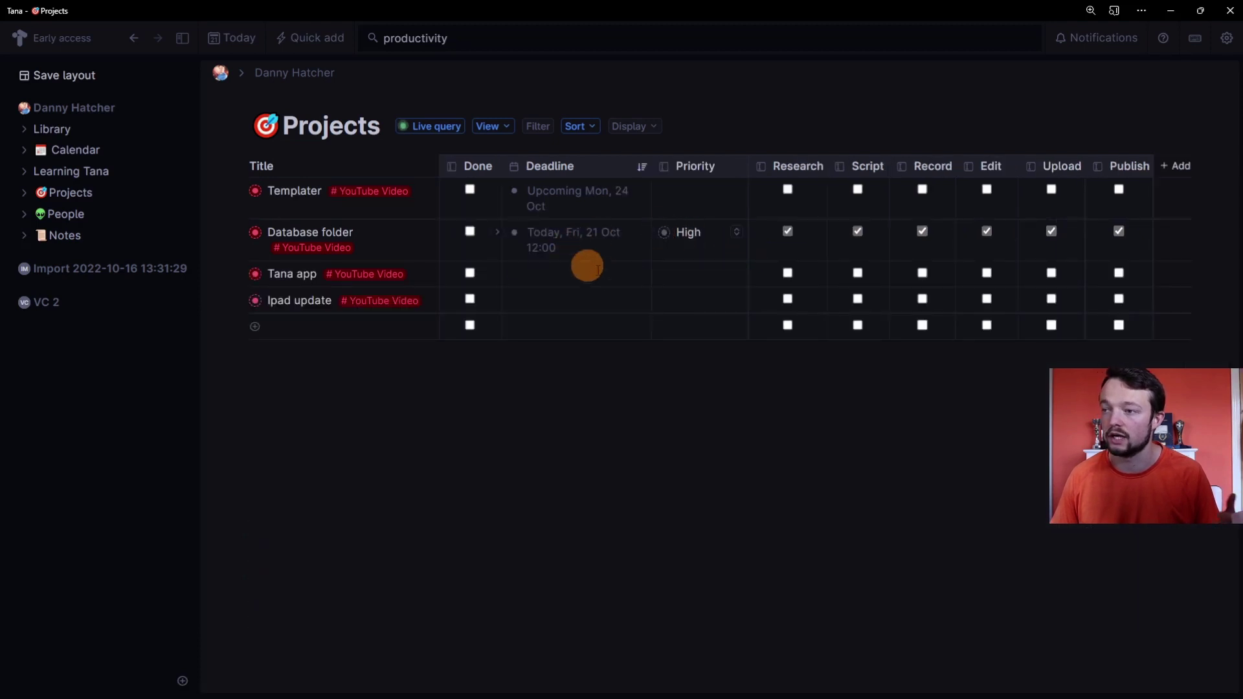
# - Add the note "notes of this video" beneath the Templater project and open that project's own page
pyautogui.click(238, 192)
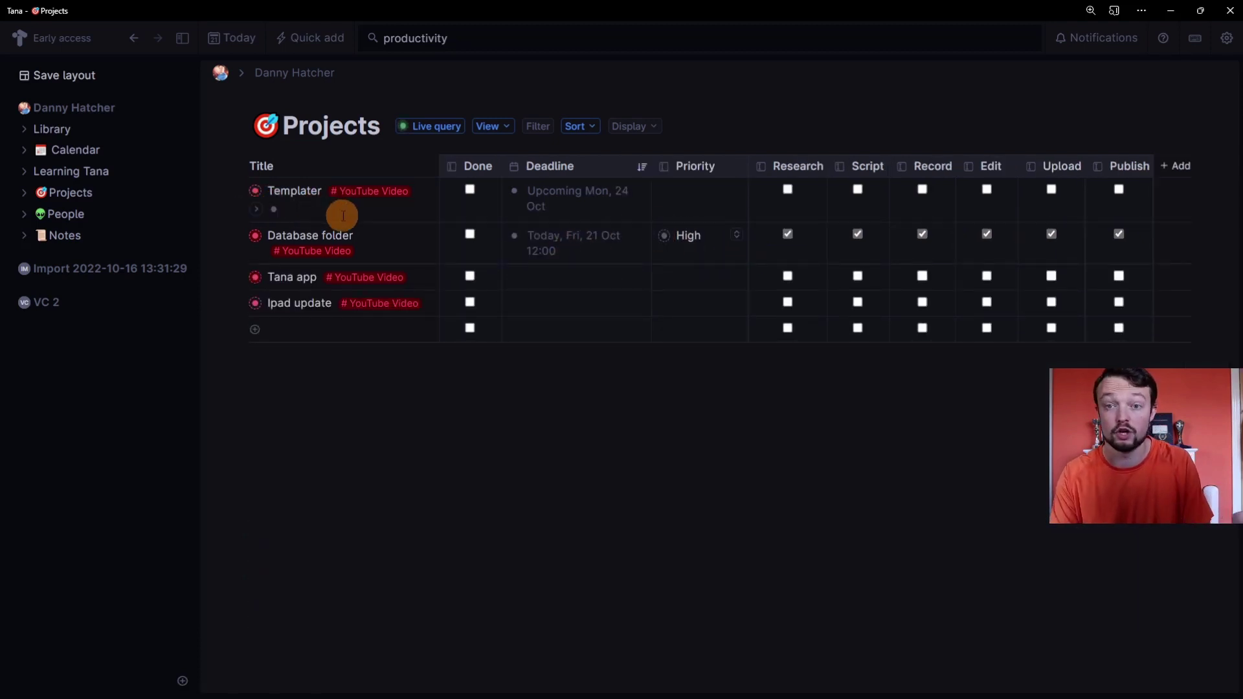
pyautogui.write('notes of this video')
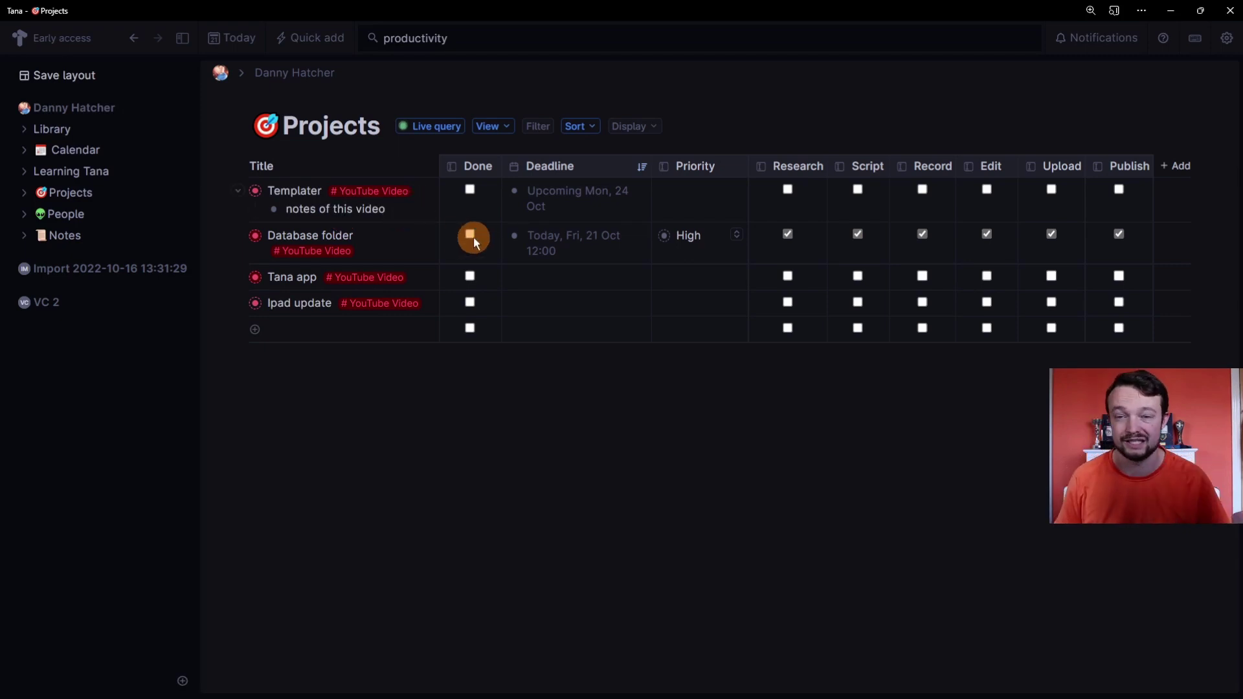
pyautogui.click(255, 191)
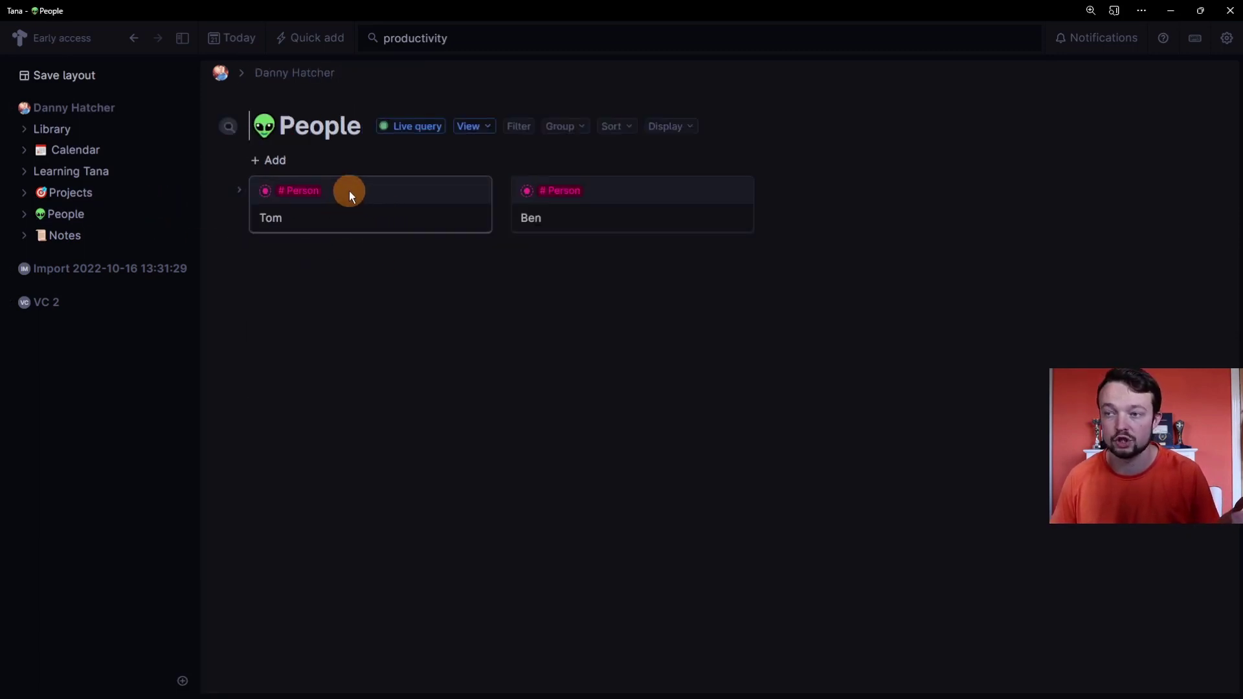
# - Review the live query search expressions on the People and Notes pages, closing the Notes one to return to its table
pyautogui.click(433, 129)
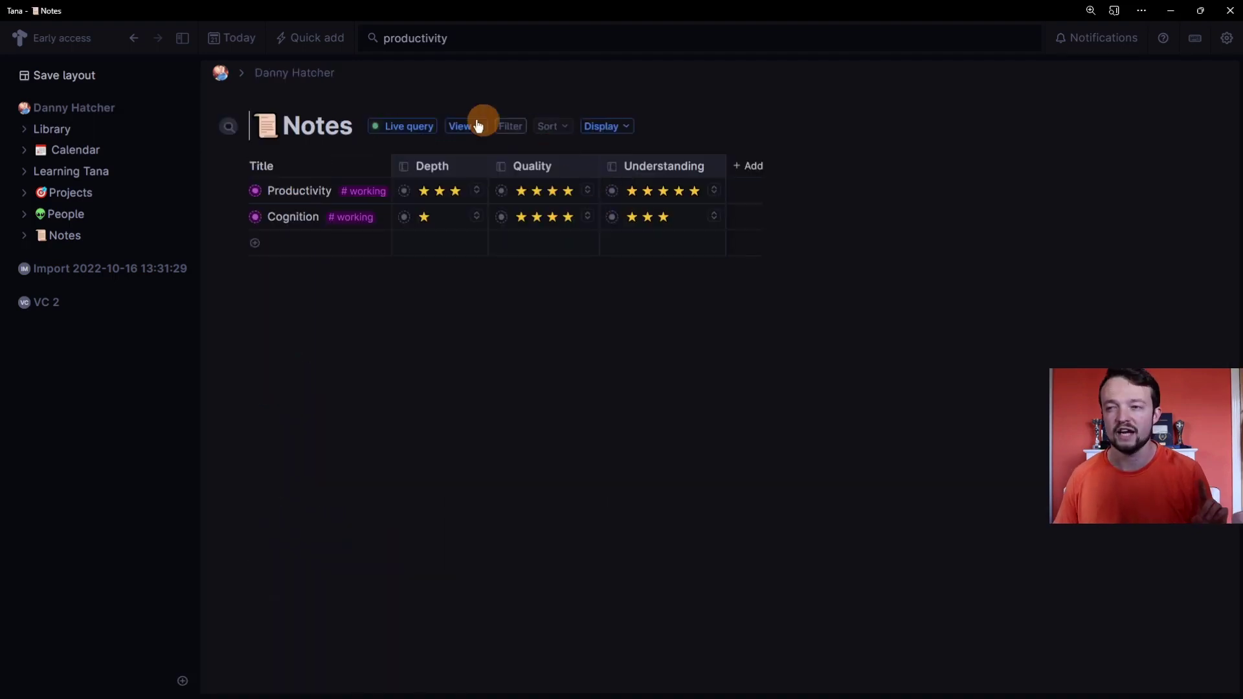
pyautogui.click(409, 127)
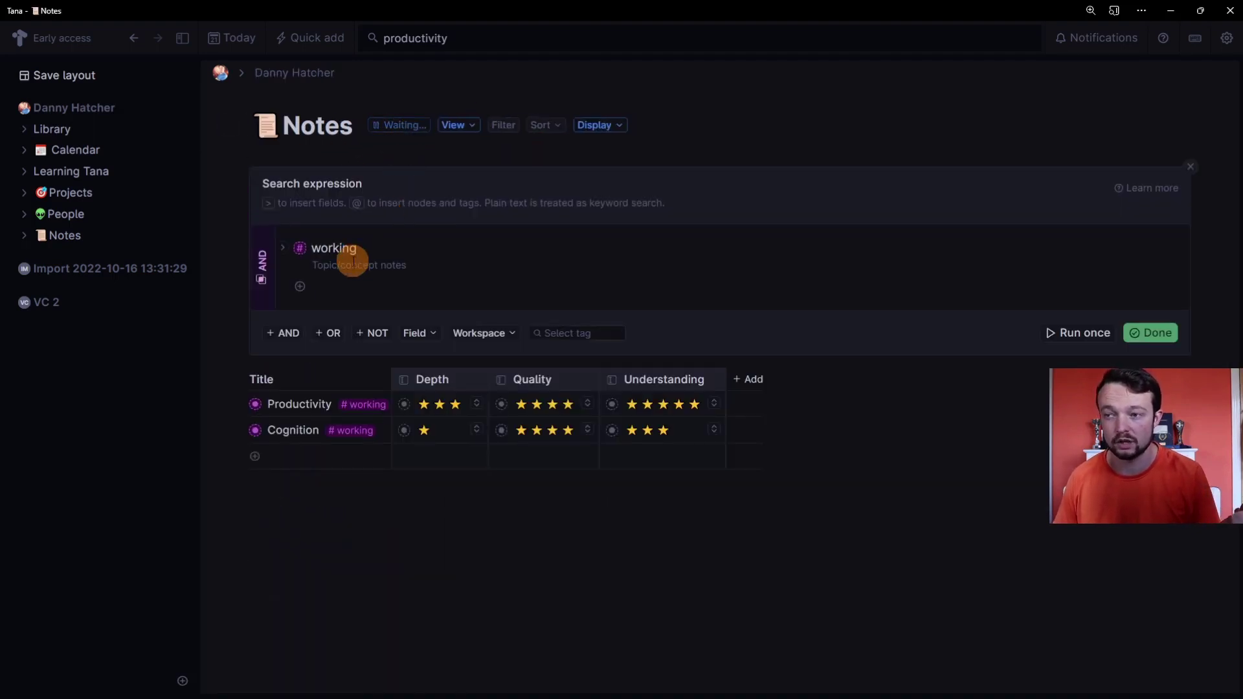
pyautogui.click(1191, 166)
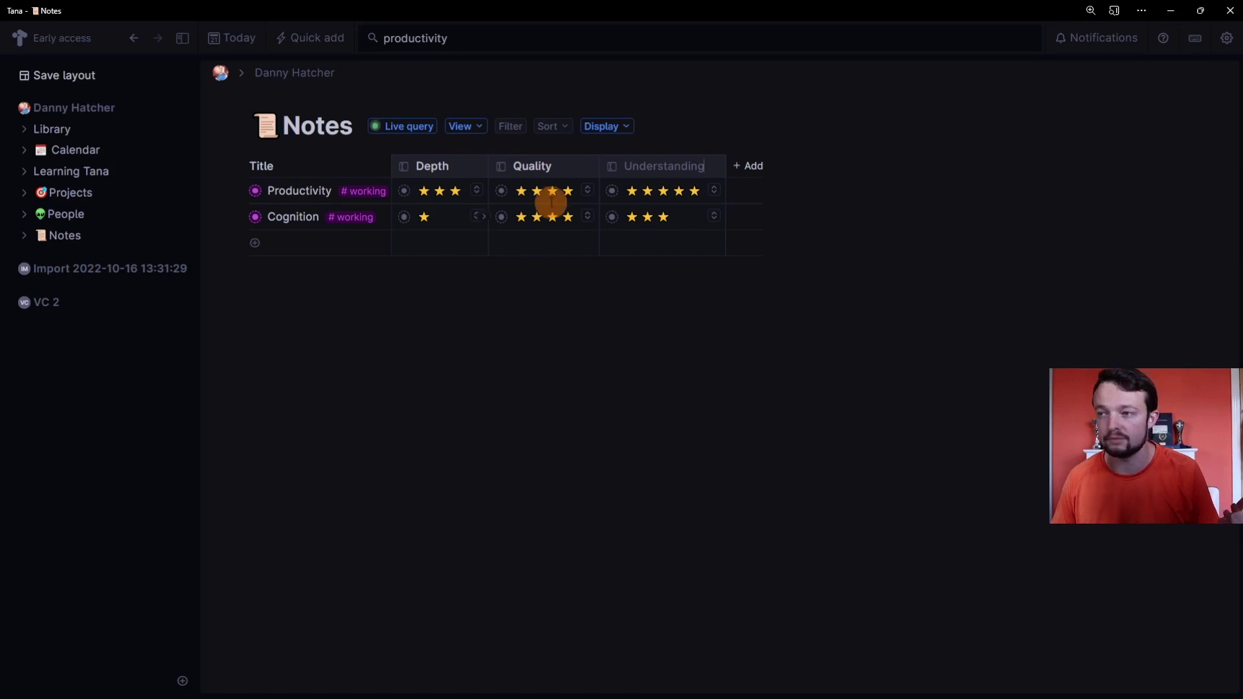
pyautogui.click(701, 139)
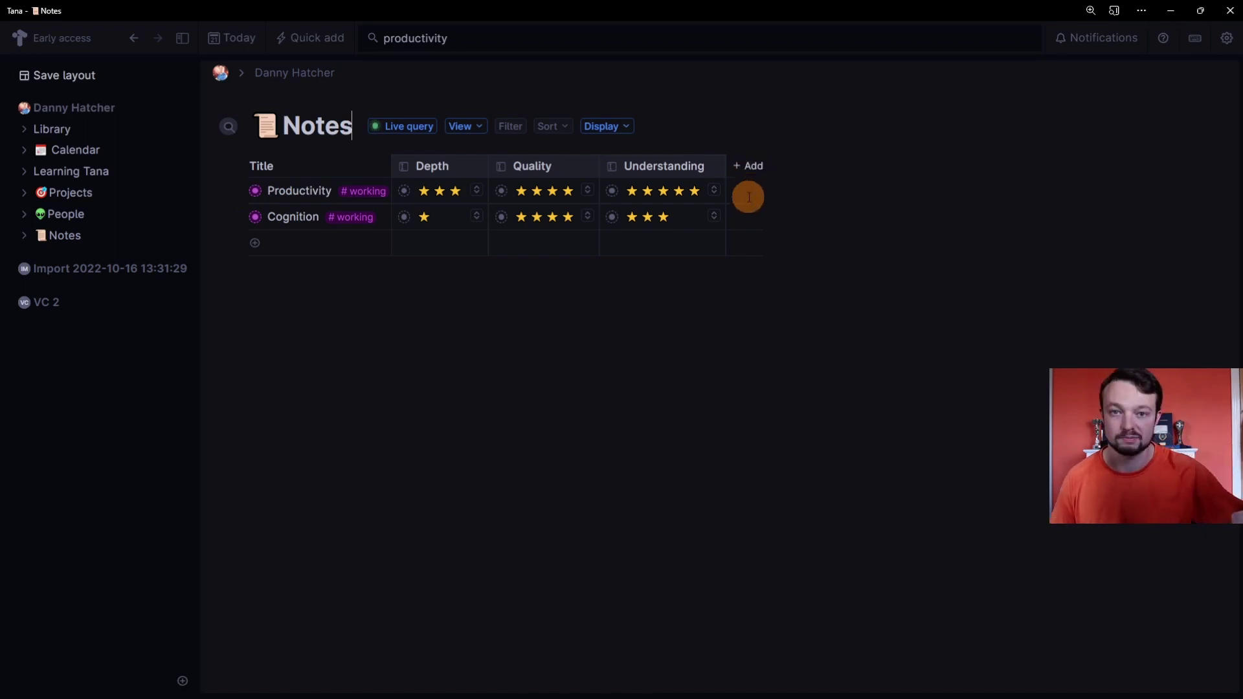
# - Open the Productivity note from the Notes table, then open its "A video" #source entry
pyautogui.click(255, 190)
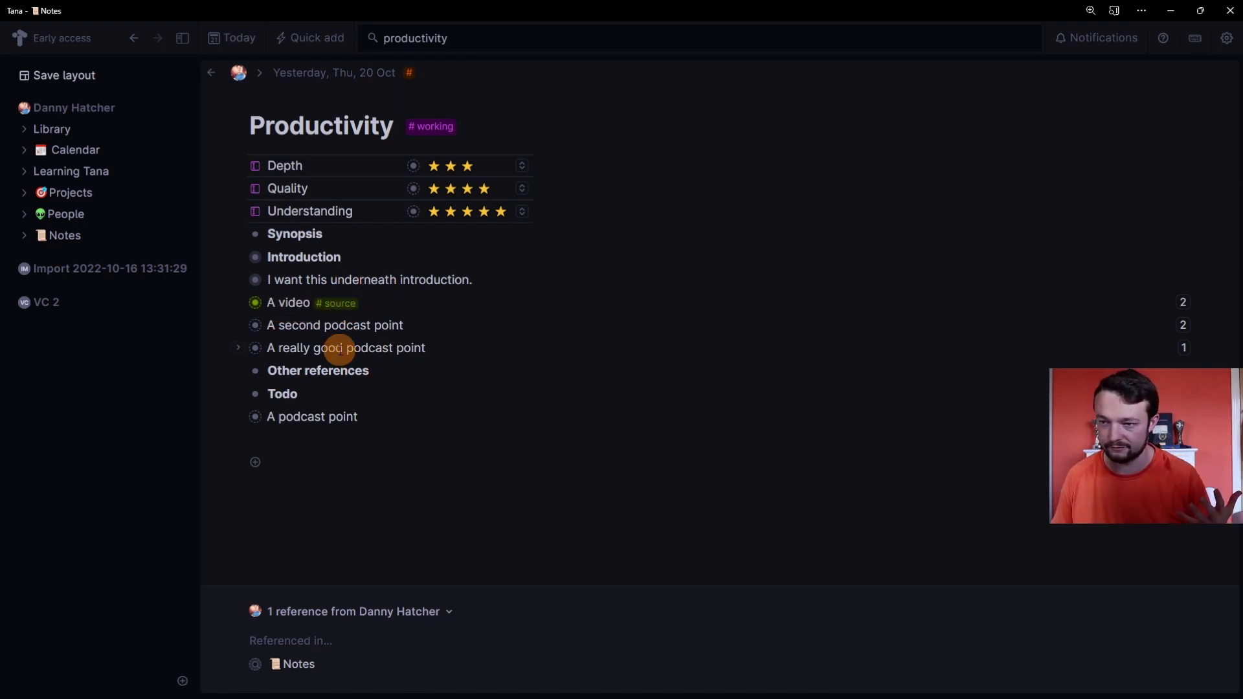
pyautogui.click(255, 303)
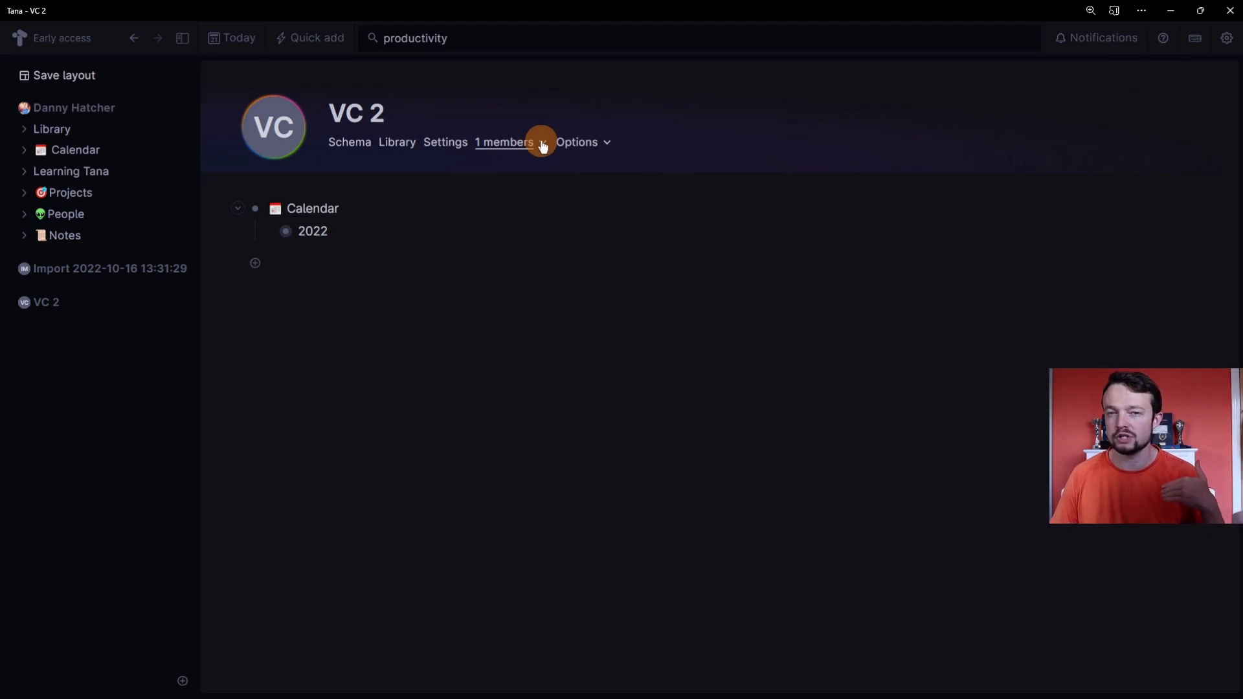
# - Show the member list and invite option of the VC 2 workspace
pyautogui.click(543, 144)
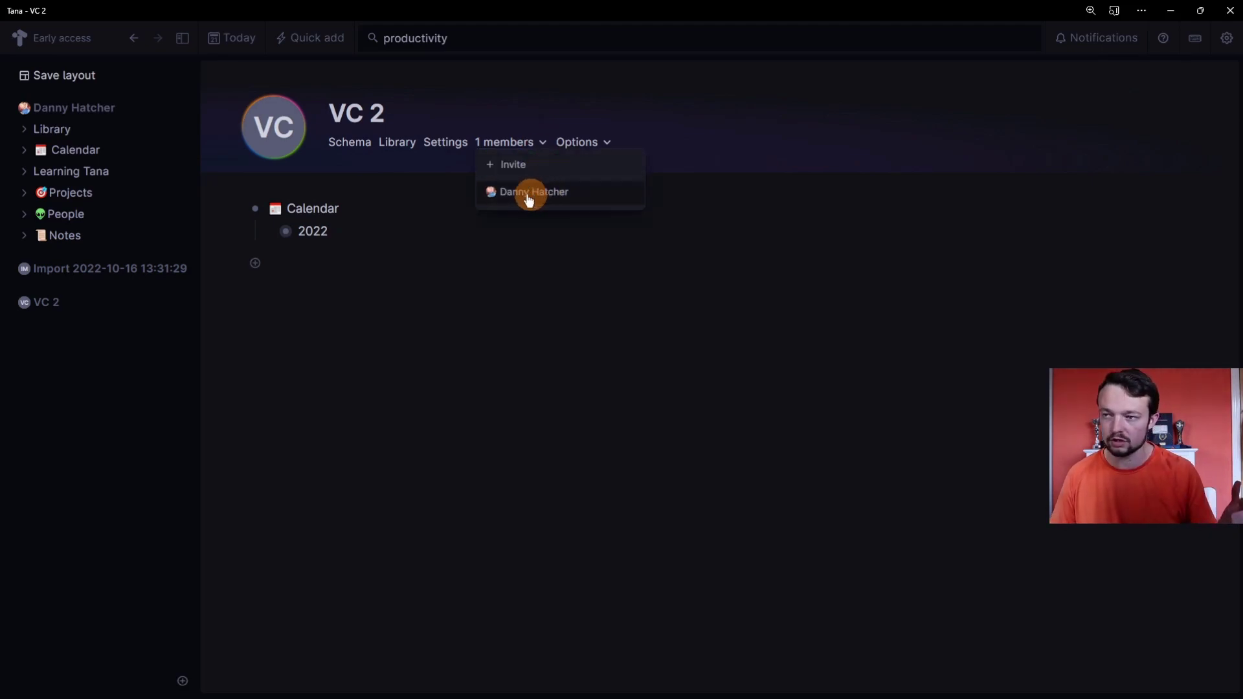